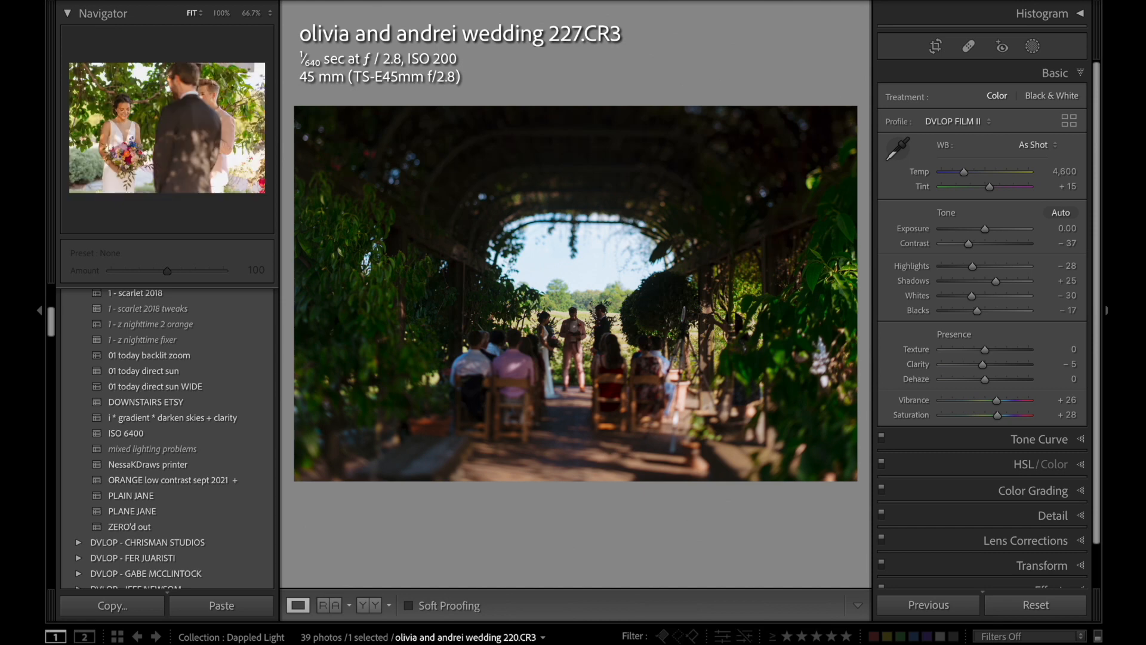
Go to wedding photo 228 and apply the preset 1 - 2021 feb 24 ORANGE DARKER.
key("Right")
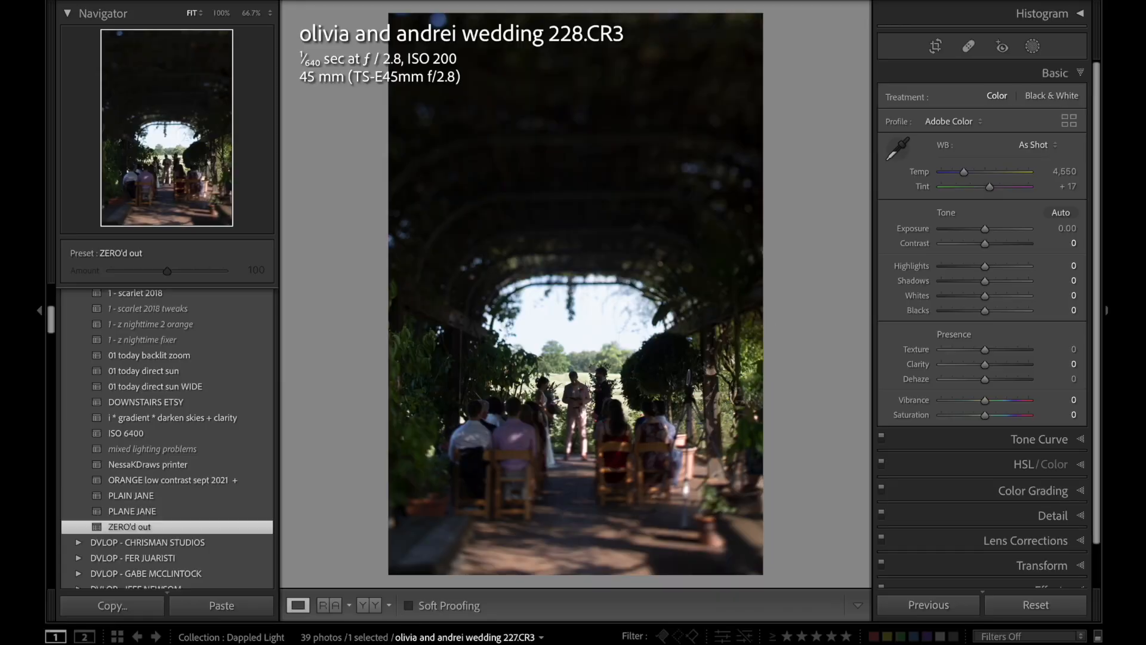
scroll(208, 429, "up", 5)
left_click(231, 428)
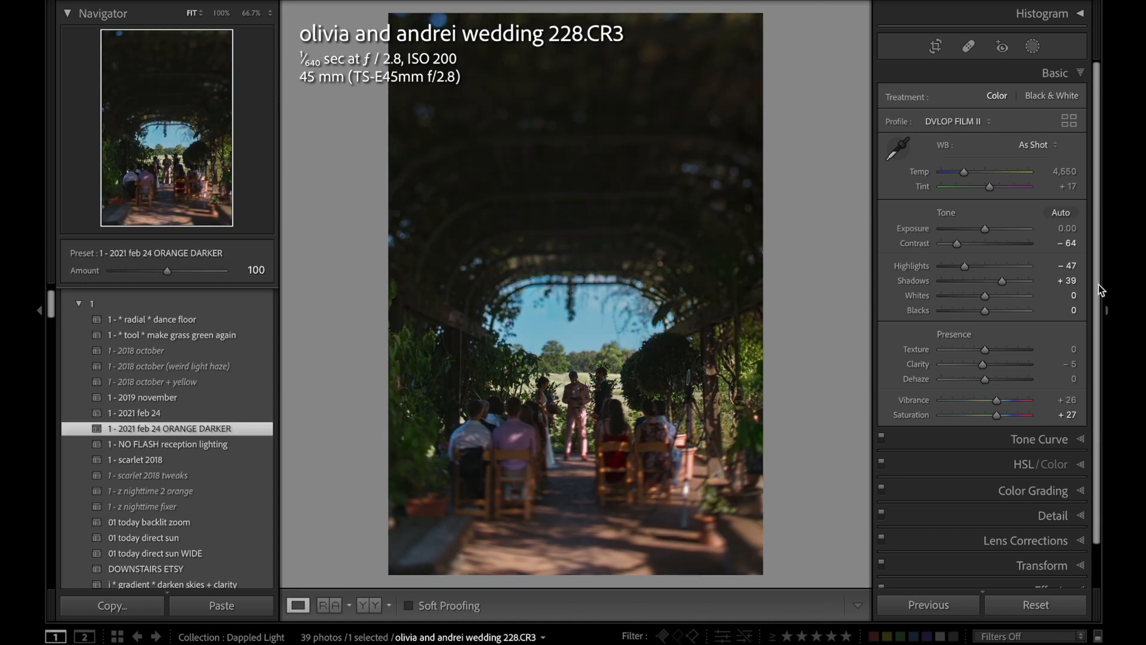
Flatten photo 228's harsh light with Contrast −88, Highlights −82 and Shadows +88.
left_click(947, 244)
left_click(949, 269)
left_click_drag(1001, 281, 1023, 281)
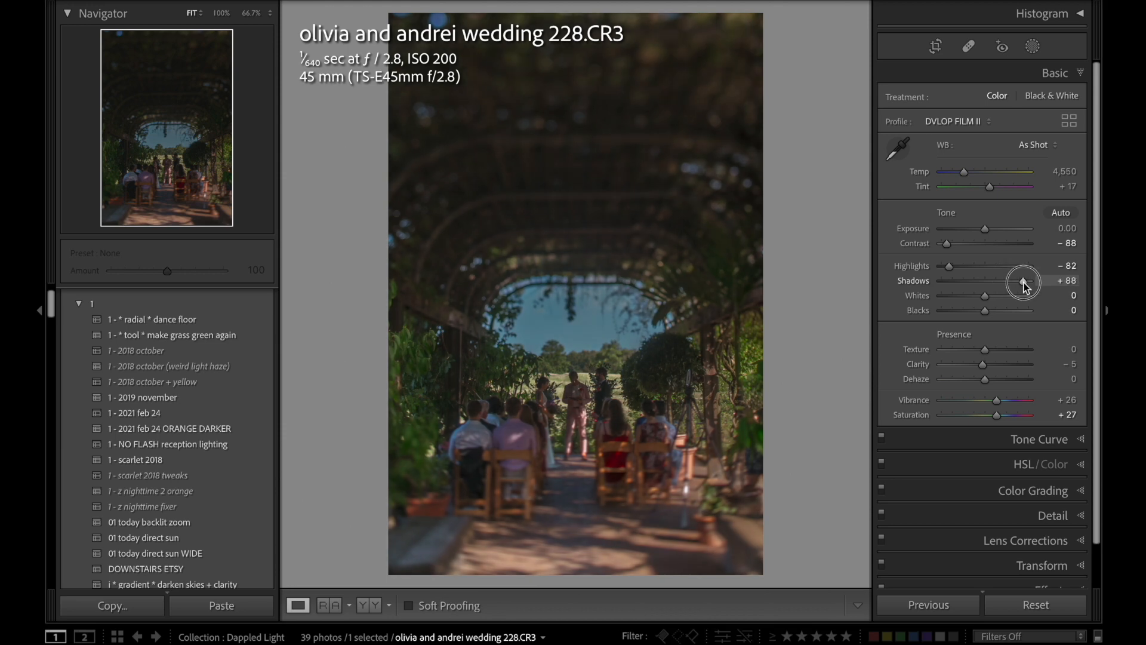
Set Exposure to +1.45, Vibrance to +33 and Temp to 5,056 on photo 228, and compare it with the original.
key("period")
left_click_drag(984, 231, 996, 231)
left_click(1000, 401)
left_click_drag(966, 178, 970, 178)
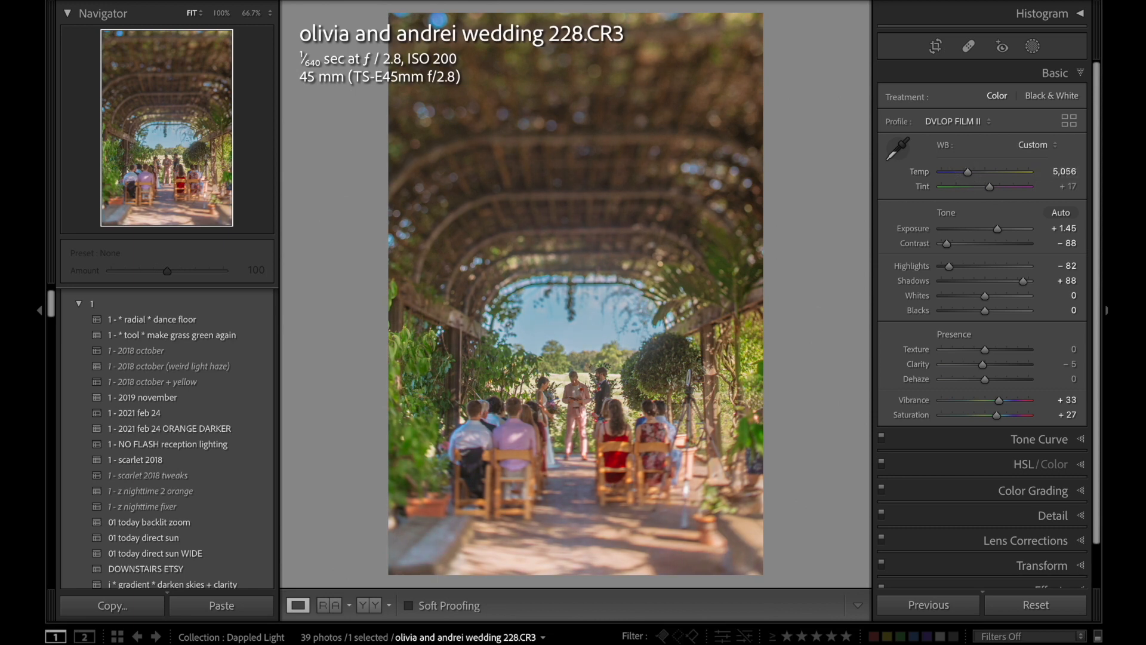
key("period")
key("minus")
key("backslash")
key("backslash")
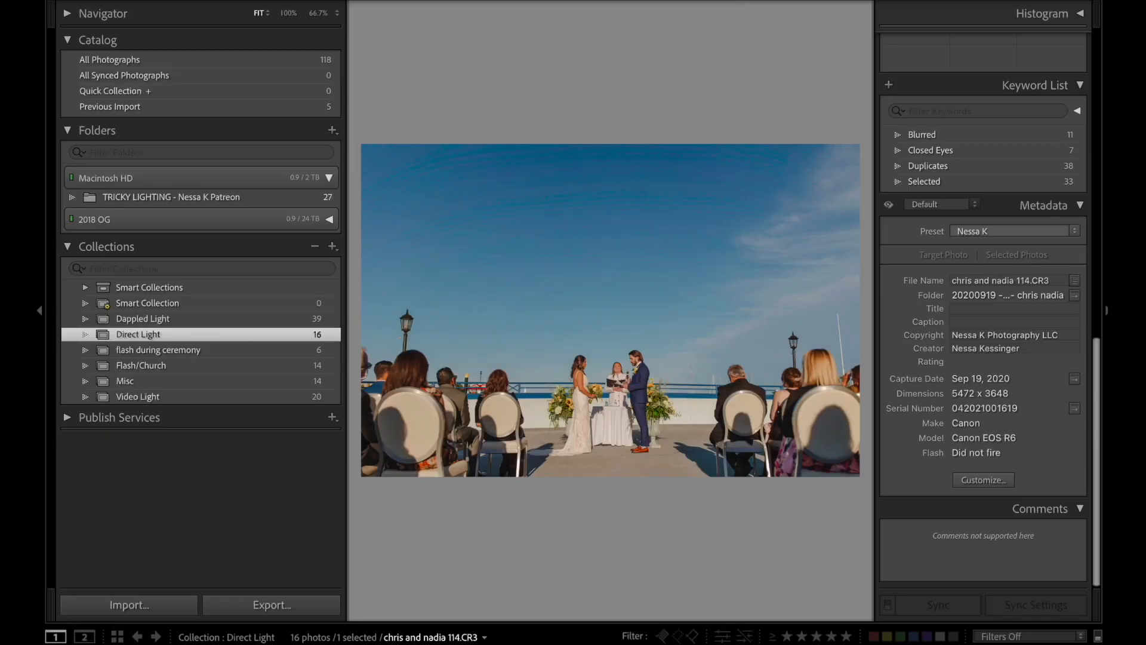
Crop the outdoor ceremony hug photo tighter from its upper-left corner.
key("d")
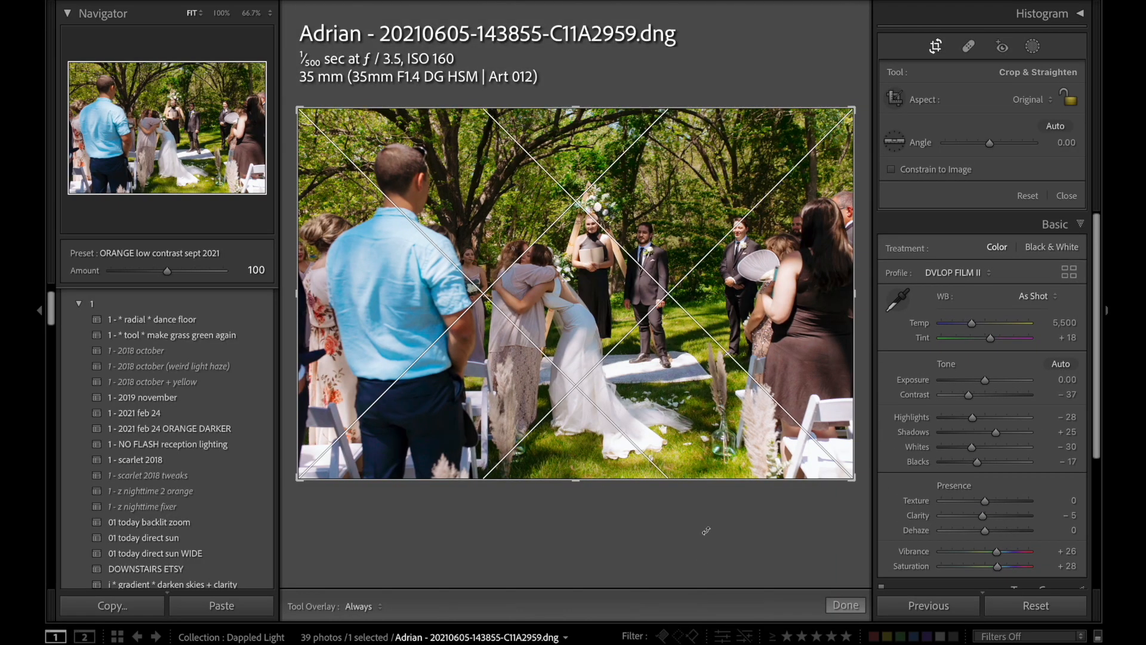
left_click_drag(696, 532, 695, 536)
left_click_drag(311, 118, 343, 139)
key("Return")
Set the ceremony hug photo's Highlights to −81, Exposure to +0.85 and Temp to 5,550.
left_click_drag(971, 267, 950, 268)
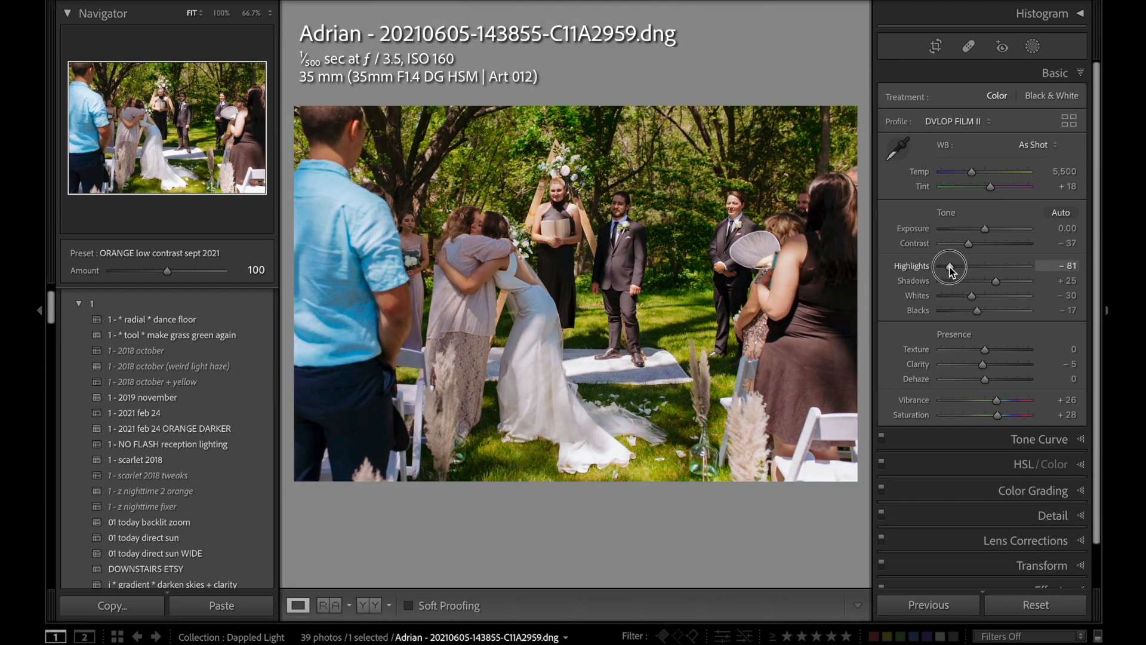
left_click_drag(985, 229, 991, 231)
key("period")
key("equal")
key("equal")
key("equal")
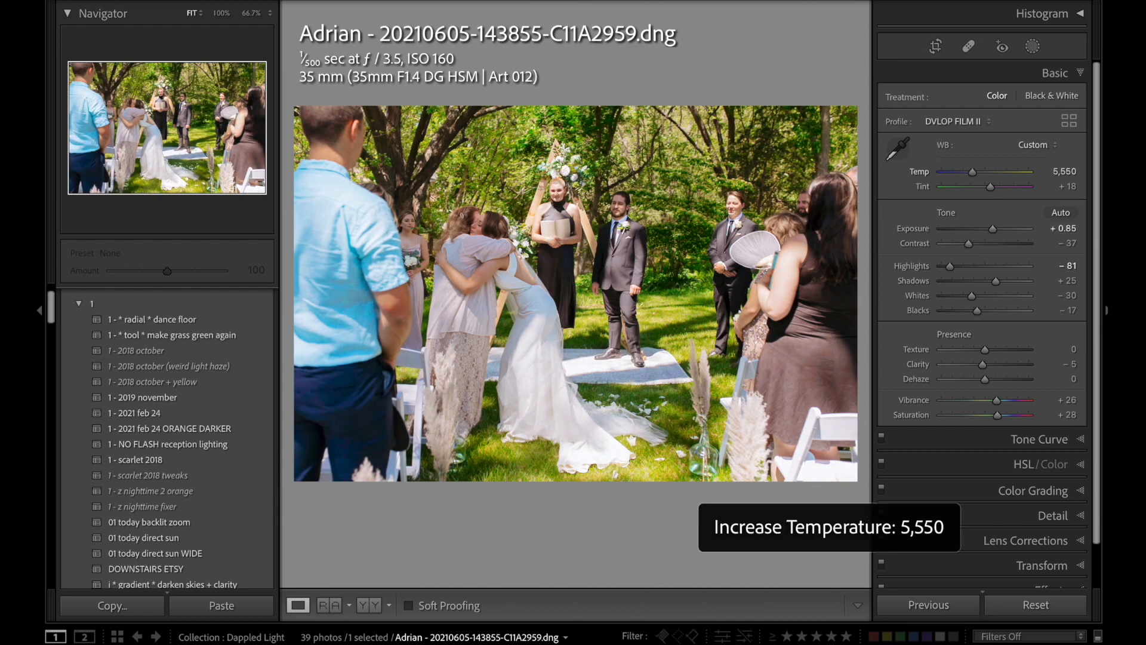
Compare the ceremony photo with its original and refine it to Temp 5,750, Tint +13 and Exposure +1.05.
key("backslash")
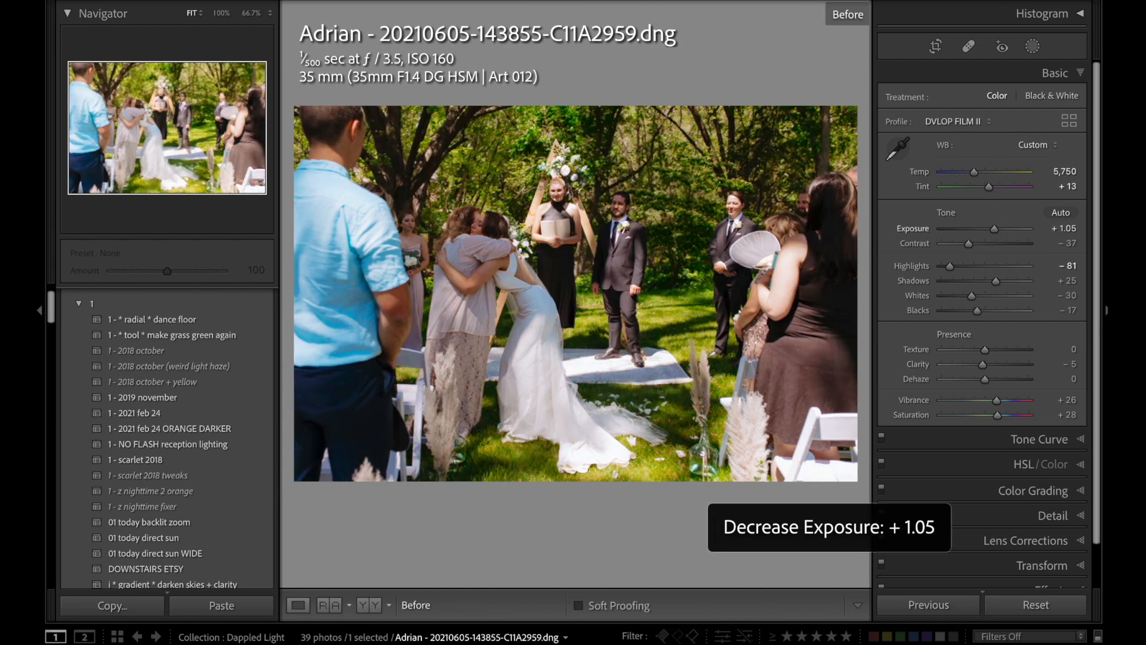
key("backslash")
key("period")
key("comma")
key("equal")
key("equal")
key("minus")
key("minus")
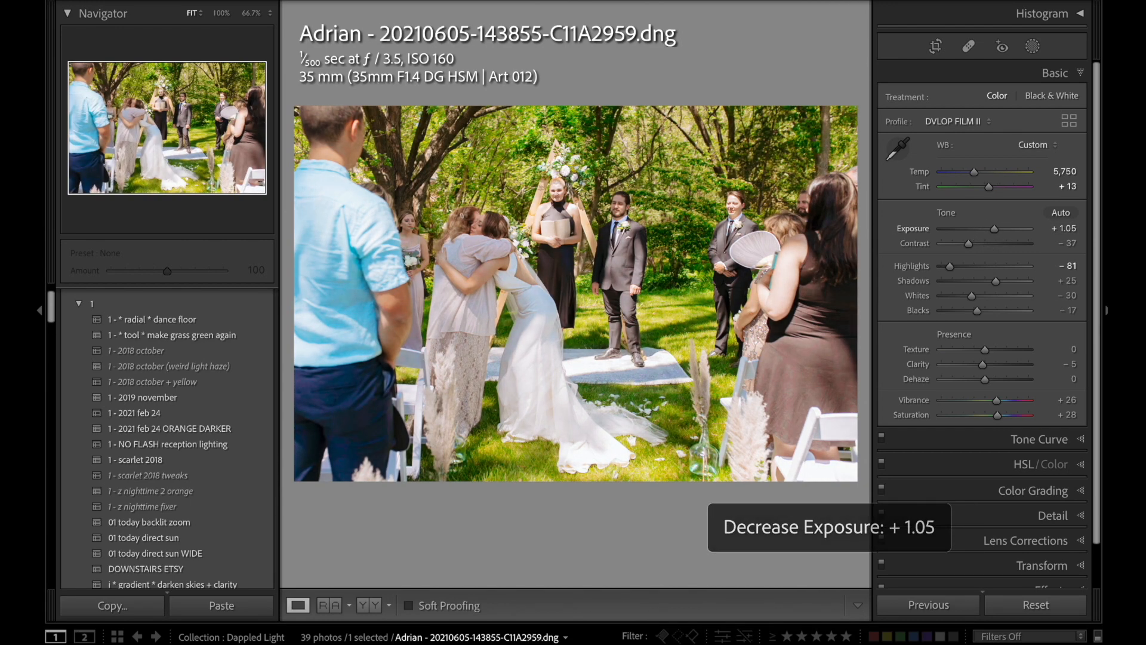
Set the yellow hue to +23 and the yellow saturation to −64 in the ceremony photo.
key("ctrl+3")
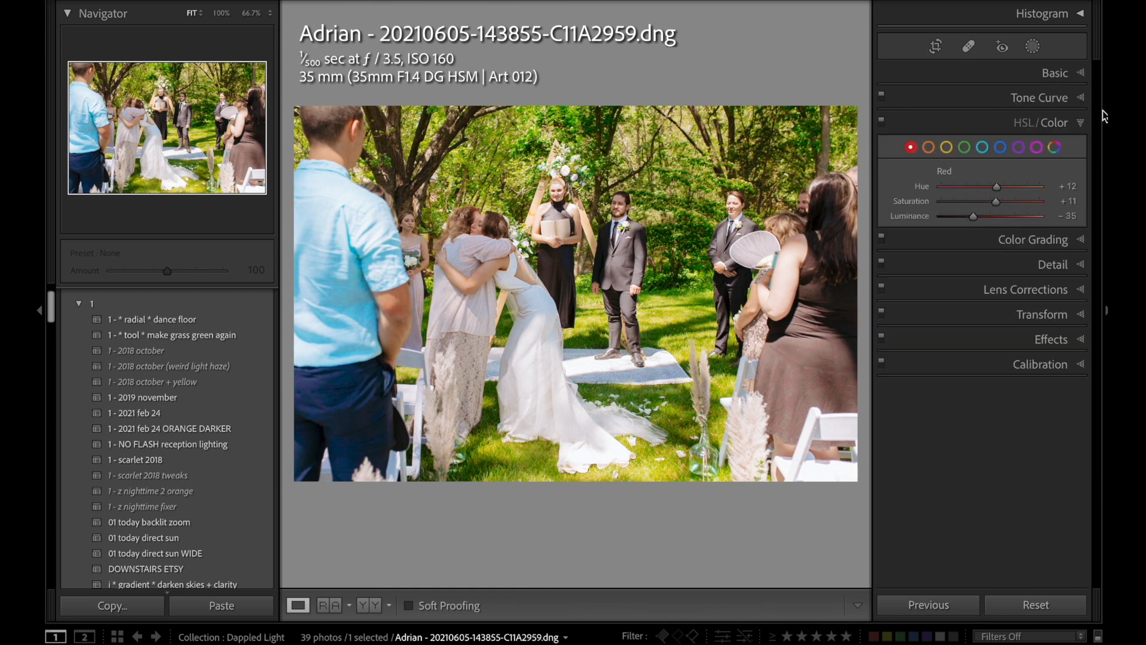
left_click(1022, 124)
scroll(1006, 257, "down", 3)
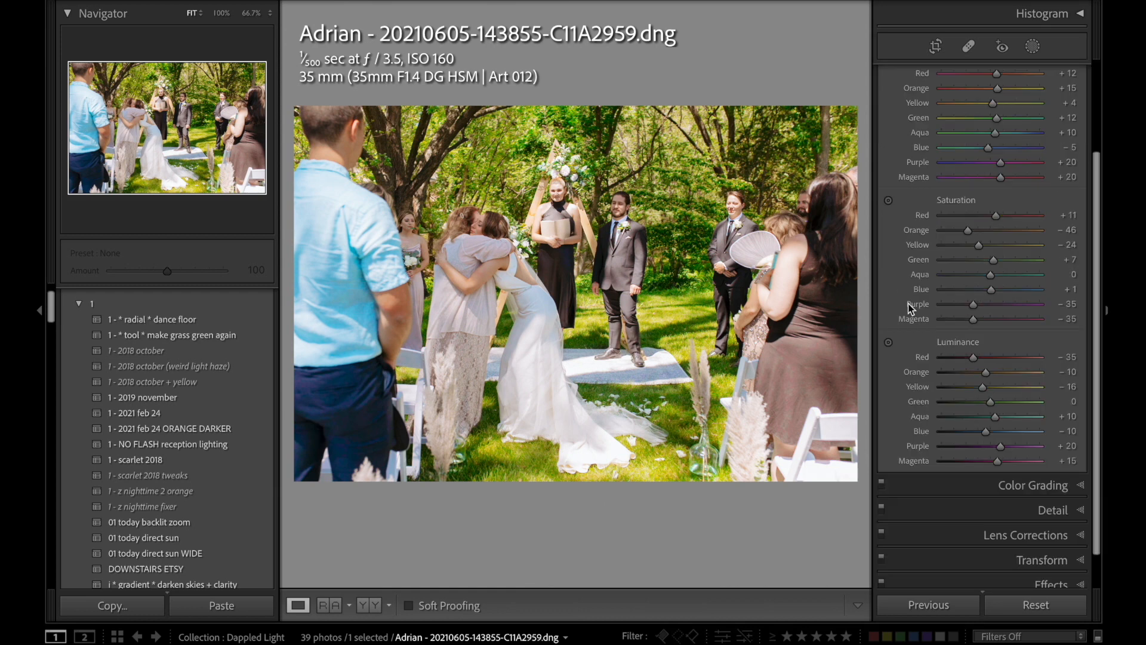
left_click(968, 245)
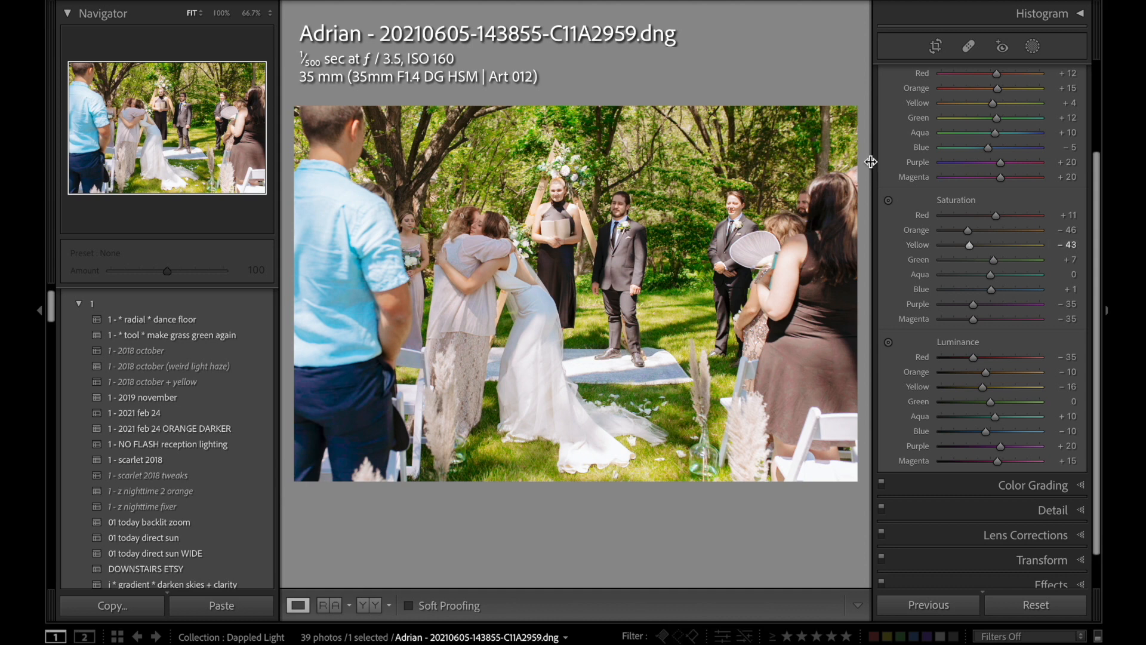
scroll(967, 155, "up", 1)
left_click_drag(992, 142, 965, 146)
left_click_drag(969, 283, 957, 286)
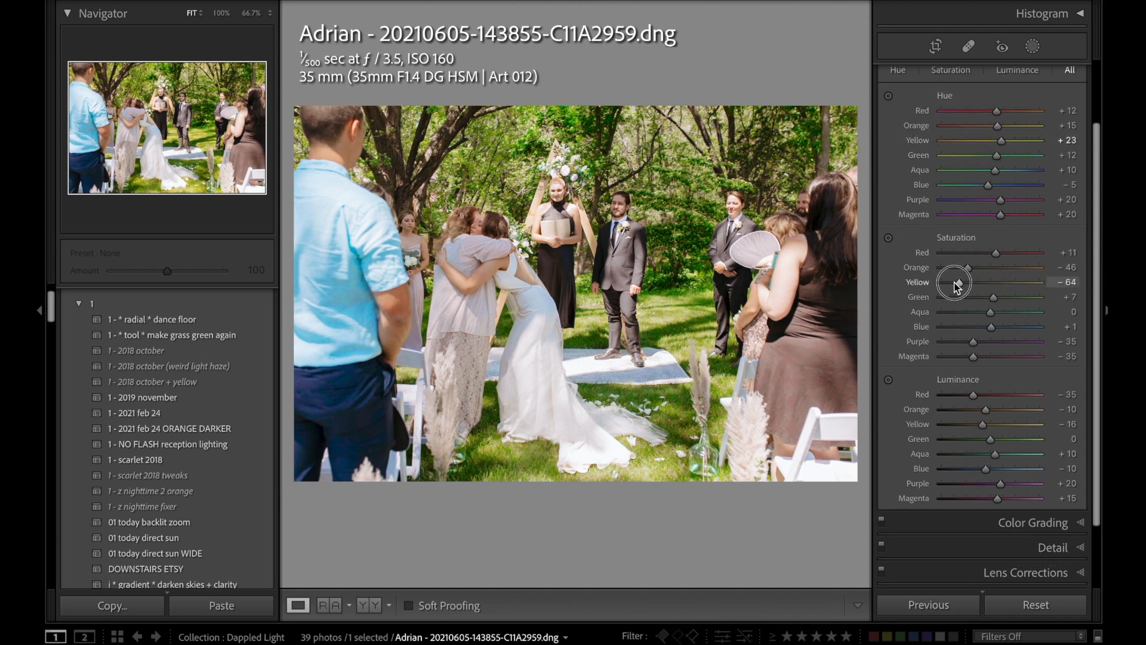
Set the ceremony photo's Exposure to +0.95 and warm its Temp to 6,200.
key("super+1")
key("comma")
key("comma")
key("comma")
key("equal")
key("equal")
key("period")
key("period")
key("minus")
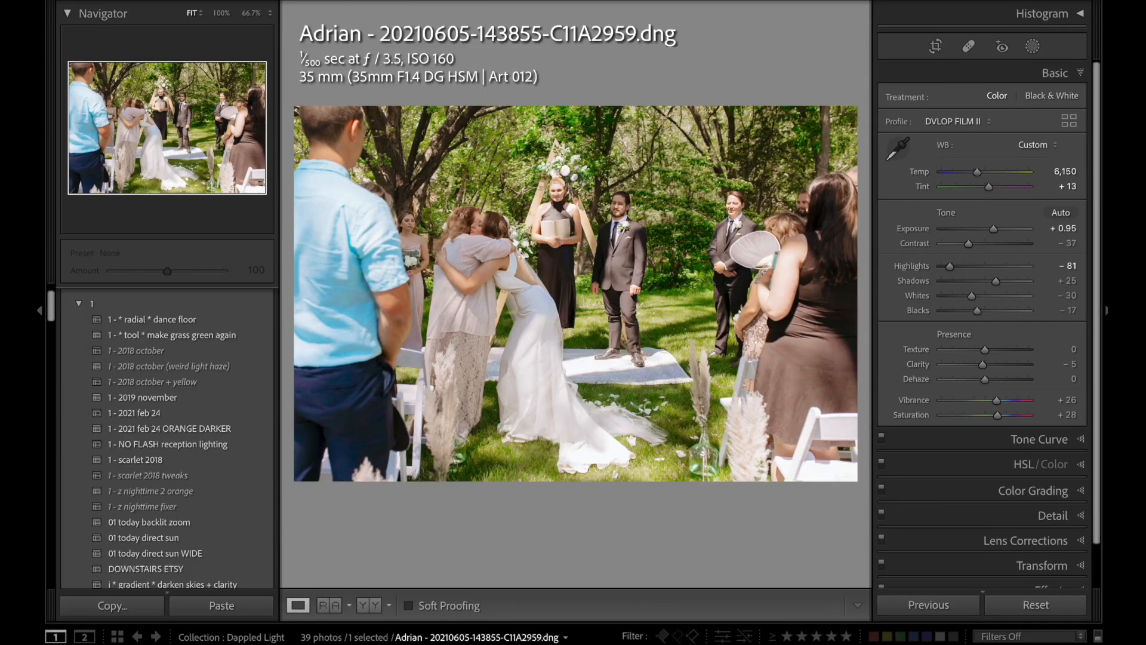
key("equal")
key("equal")
key("equal")
key("equal")
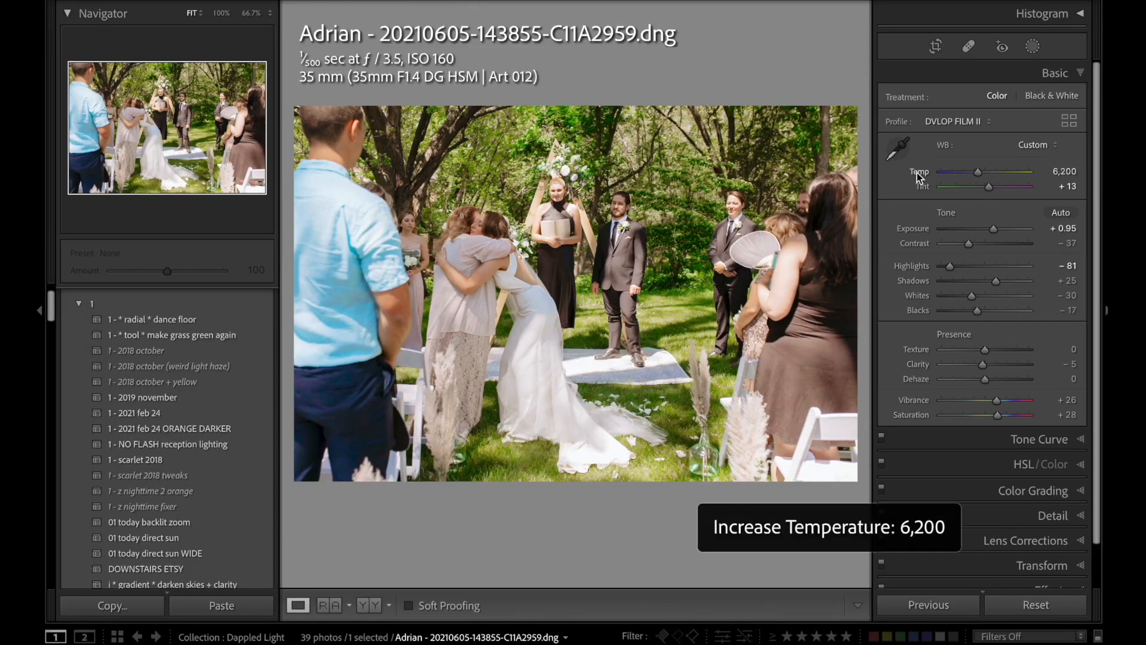
Refine the ceremony photo's basic adjustments to Temp 6,350, Exposure +0.65 and Contrast −47.
key("period")
key("period")
key("period")
key("period")
key("period")
key("equal")
key("comma")
key("comma")
key("comma")
key("minus")
key("minus")
key("minus")
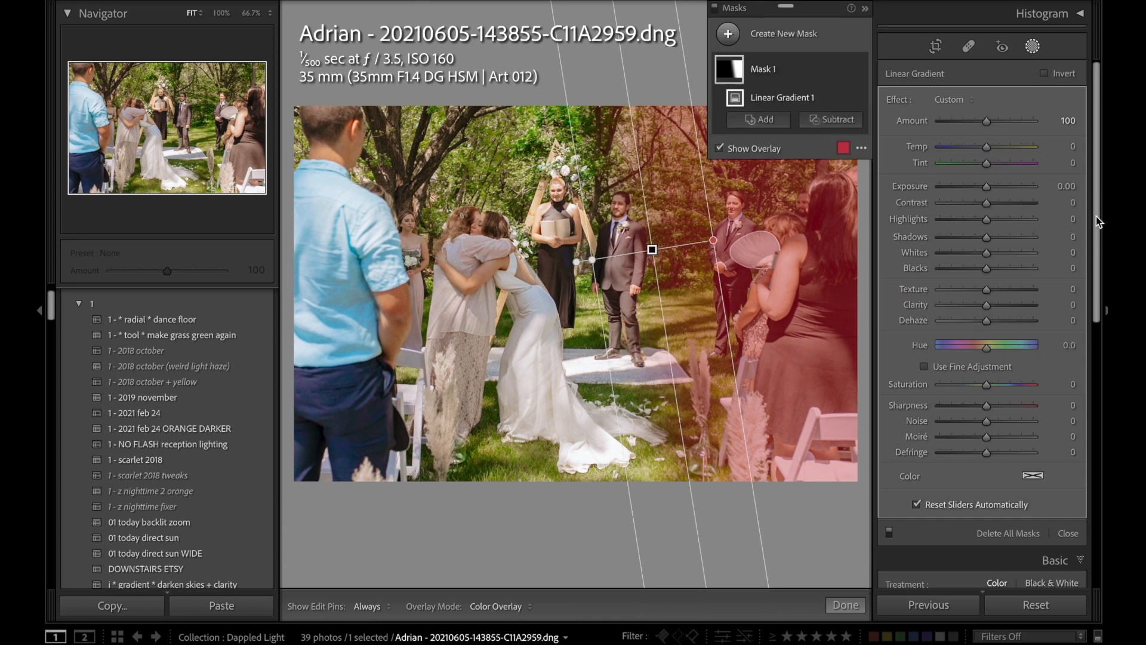
Set the linear gradient over the ceremony photo's right side to Exposure −0.52, Highlights −85, Shadows 45 and Amount 92.
left_click_drag(980, 186, 946, 220)
left_click_drag(987, 236, 1008, 237)
mouse_move(981, 119)
left_mouse_down()
mouse_move(955, 119)
mouse_move(971, 121)
left_mouse_up()
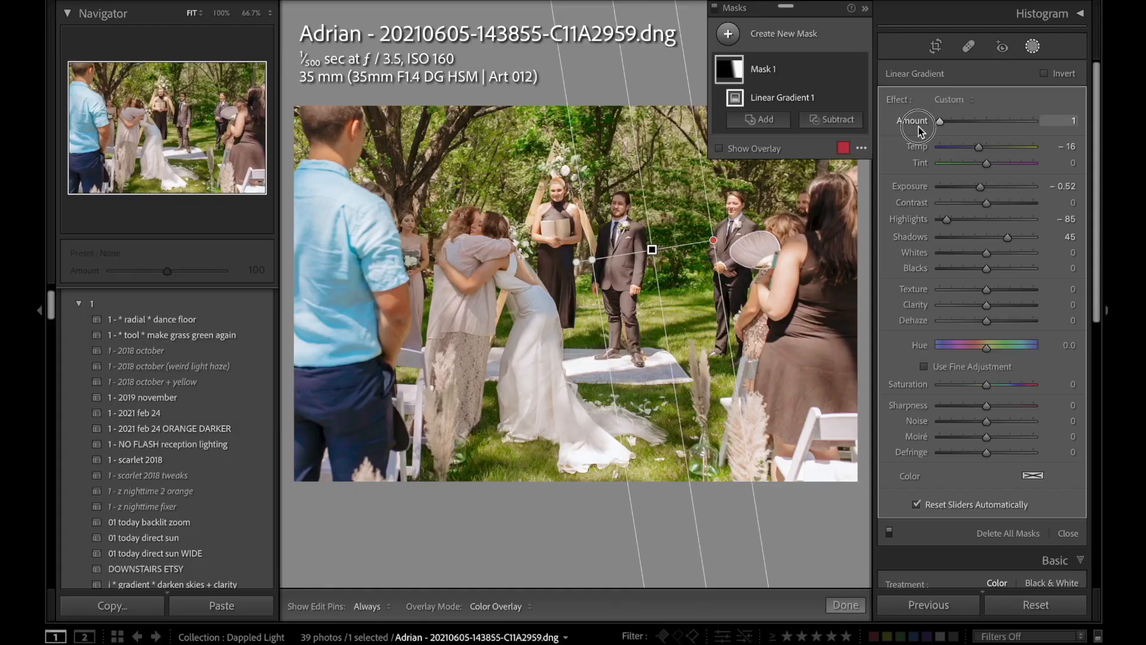
mouse_move(955, 119)
left_mouse_down()
mouse_move(1035, 126)
mouse_move(941, 116)
mouse_move(988, 122)
mouse_move(975, 120)
left_mouse_up()
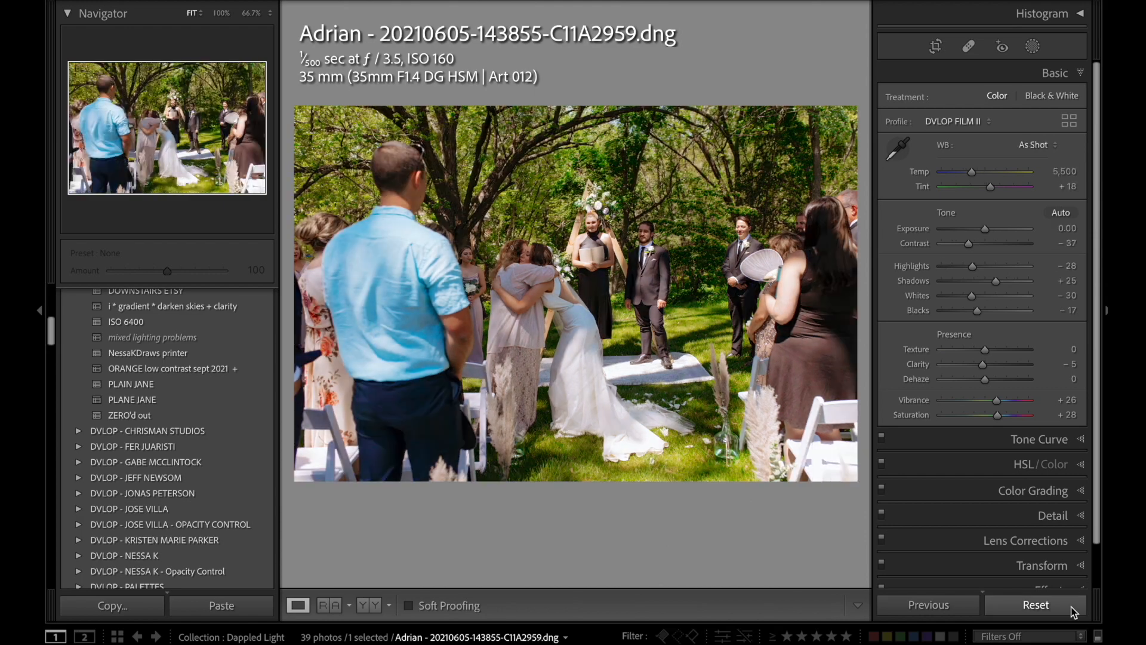
Undo the settings reset on the ceremony photo.
key("super+z")
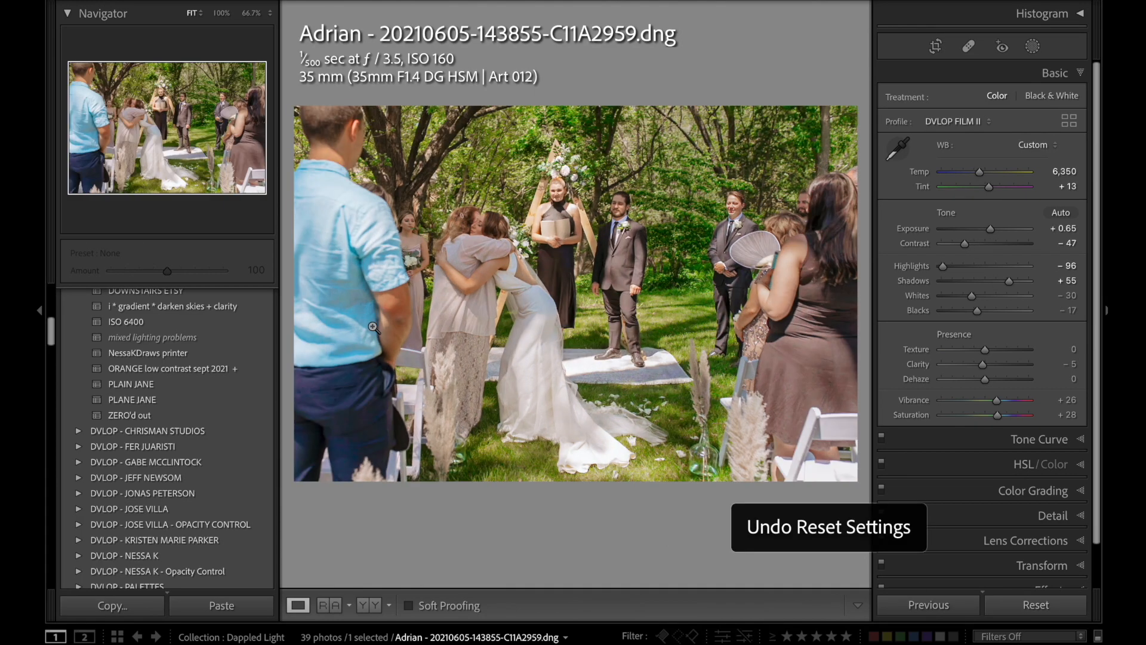
Go to the photo of the three bridesmaids and lower its Exposure to +0.45.
key("Right")
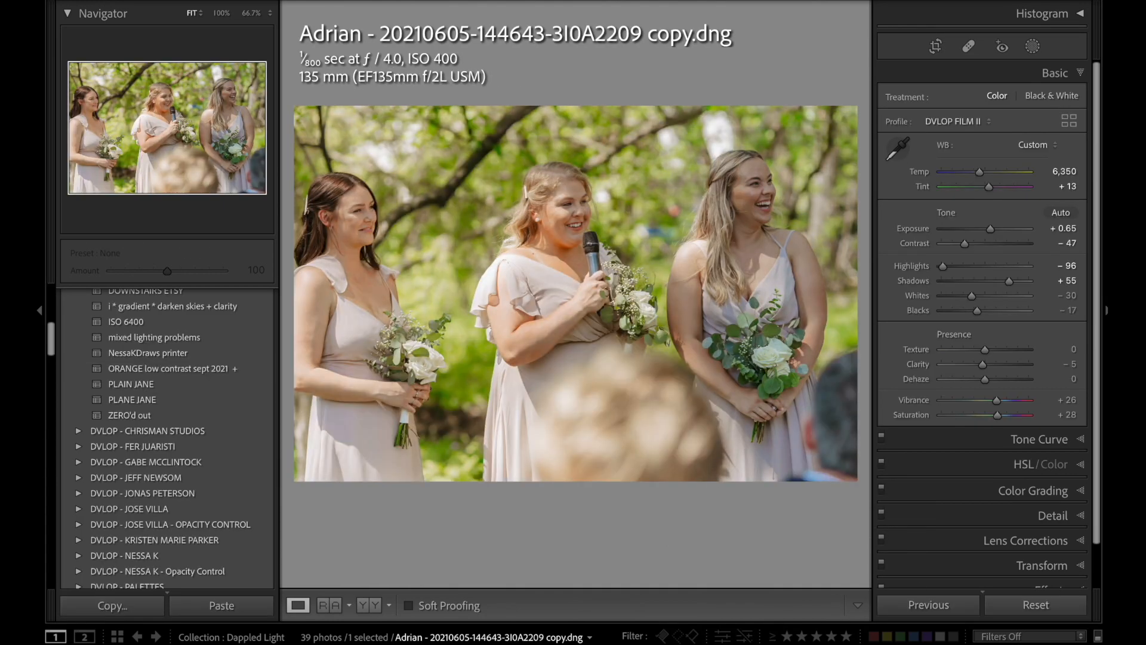
key("period")
key("minus")
key("minus")
key("minus")
key("minus")
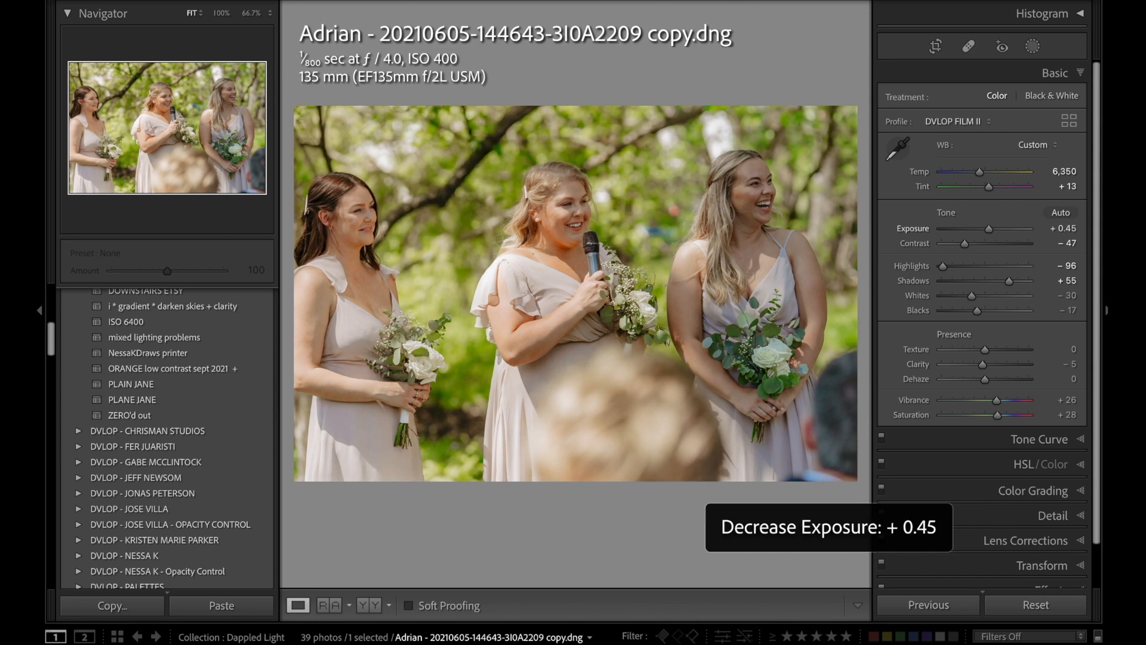
Delete the linear gradient mask from the bridesmaids photo.
key("shift+w")
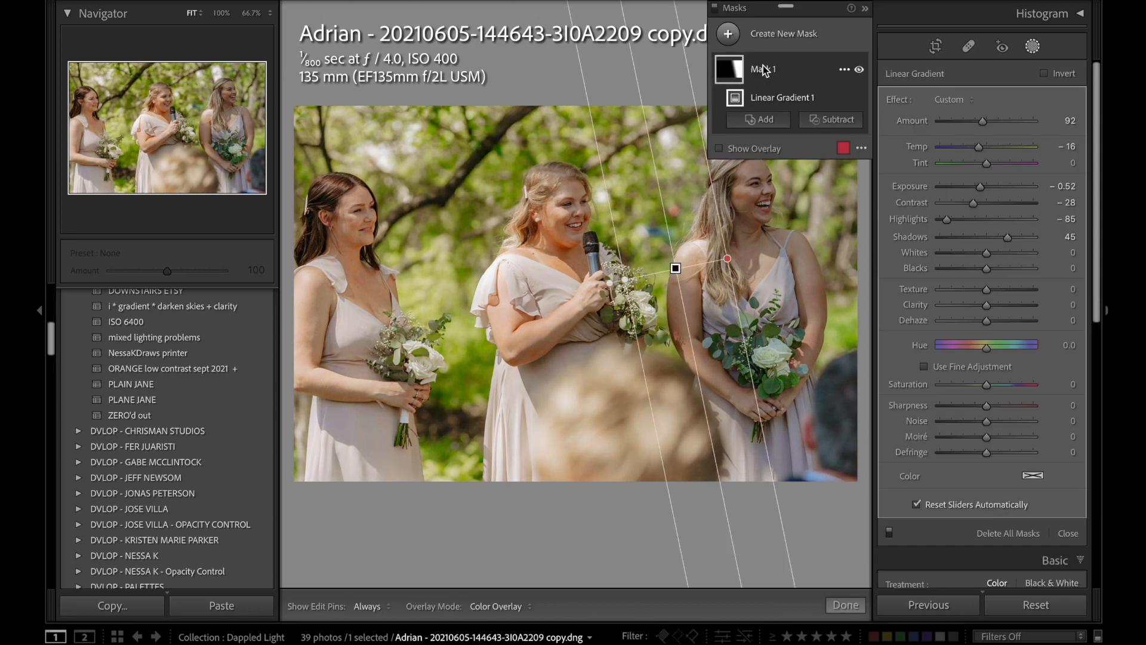
left_click(845, 70)
left_click(894, 201)
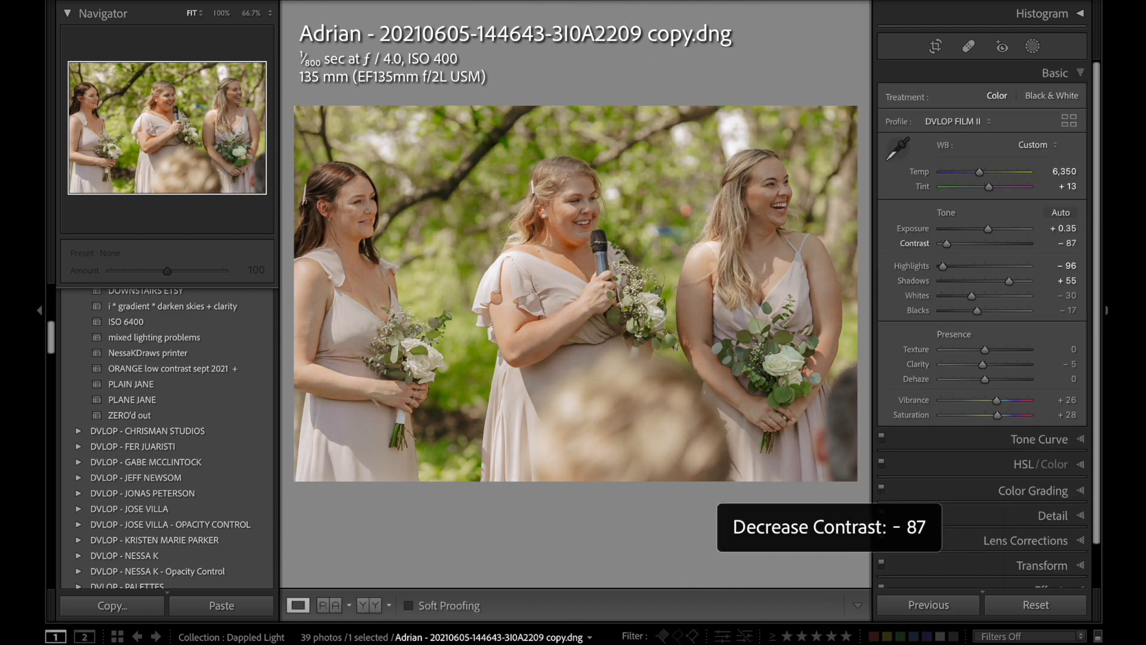
Set the bridesmaids photo's Contrast to −92 and Exposure to +0.15.
key("comma")
key("minus")
Warm the bridesmaids photo's temperature and fine-tune its exposure.
key("minus")
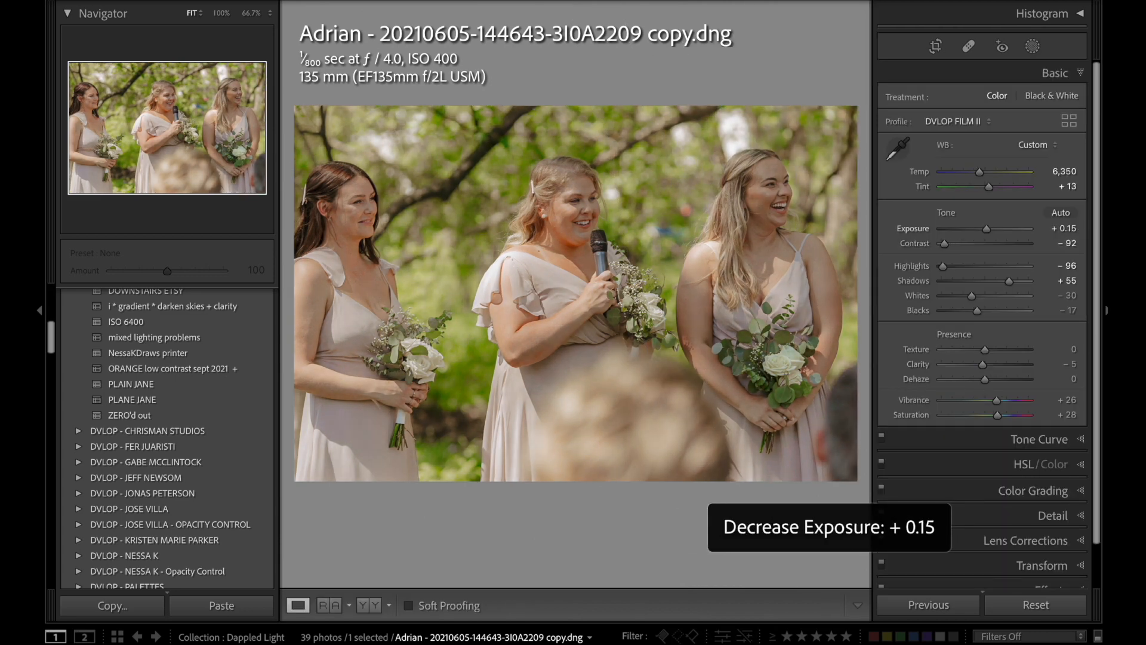
key("comma")
key("comma")
key("equal")
key("equal")
key("equal")
key("equal")
key("equal")
key("equal")
key("period")
key("period")
key("equal")
key("minus")
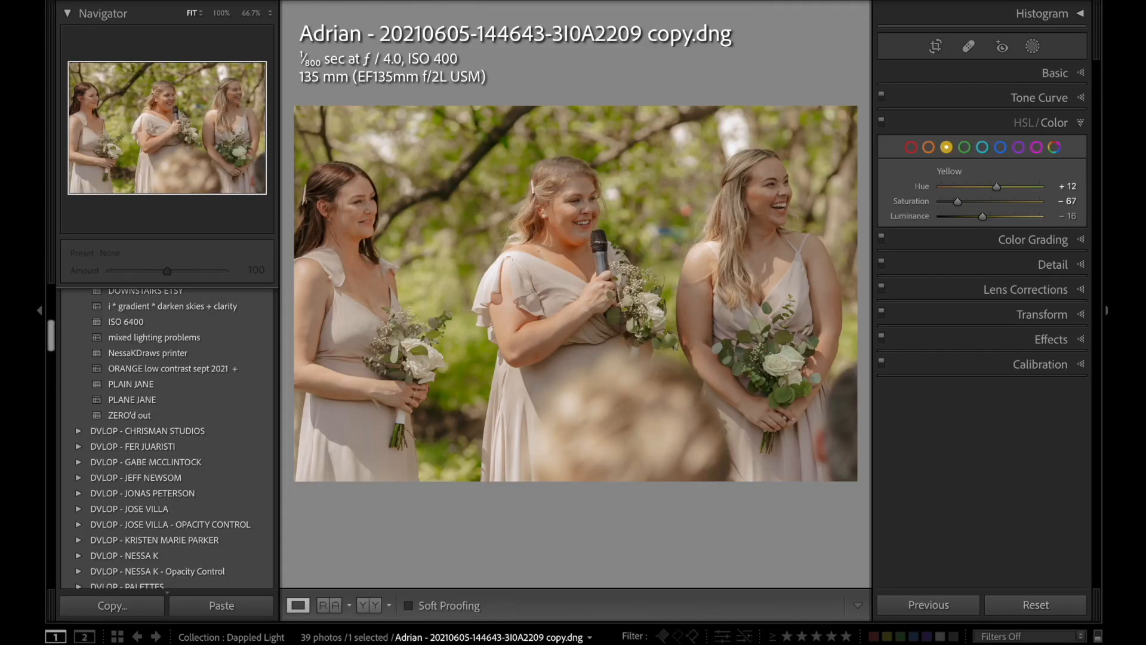
Compare the edited bridesmaids photo with its starting look by resetting the settings and undoing each reset.
left_click(1031, 606)
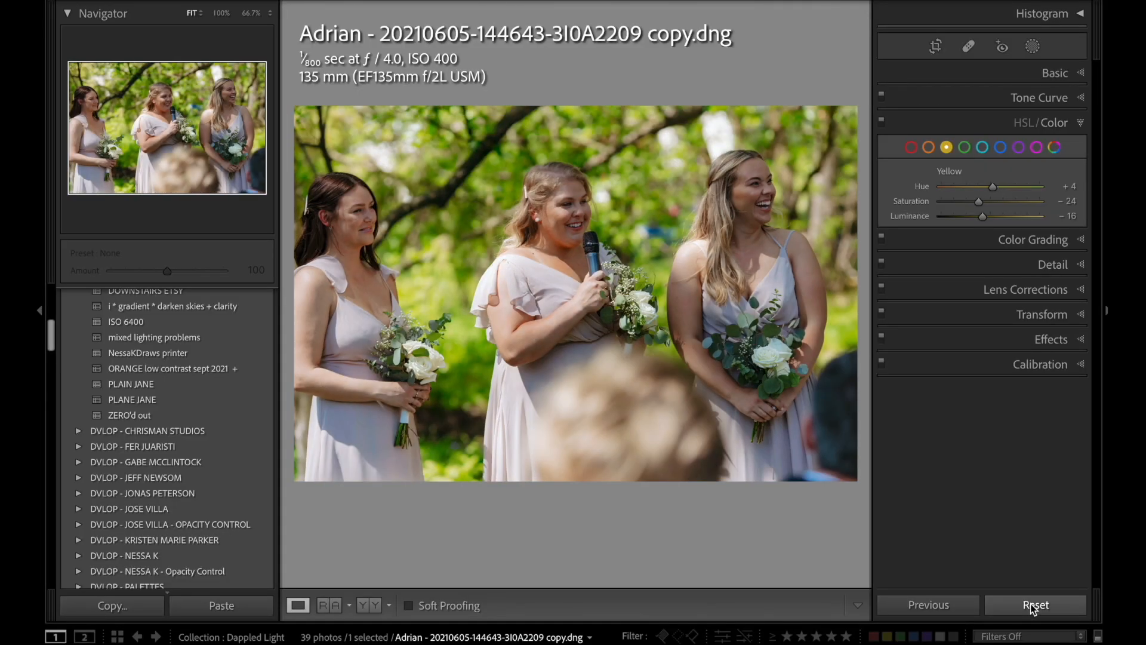
key("ctrl+z")
left_click(1031, 605)
key("ctrl+z")
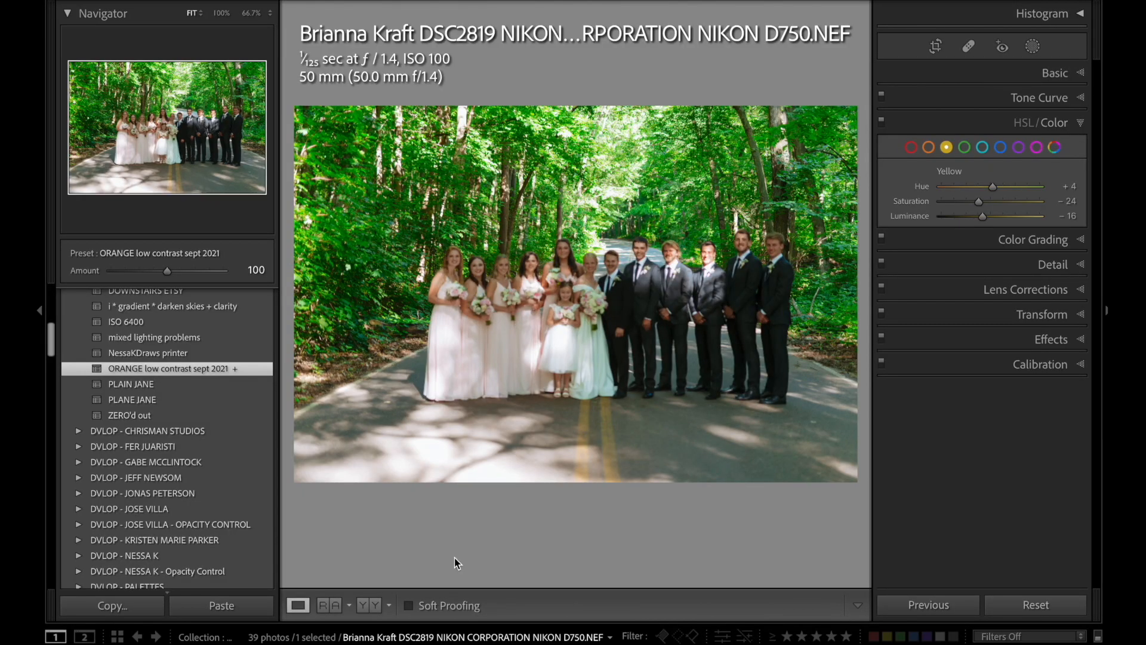
Crop the wedding party road photo tighter and set Contrast to −78, Highlights to −92 and Exposure to +0.50.
key("r")
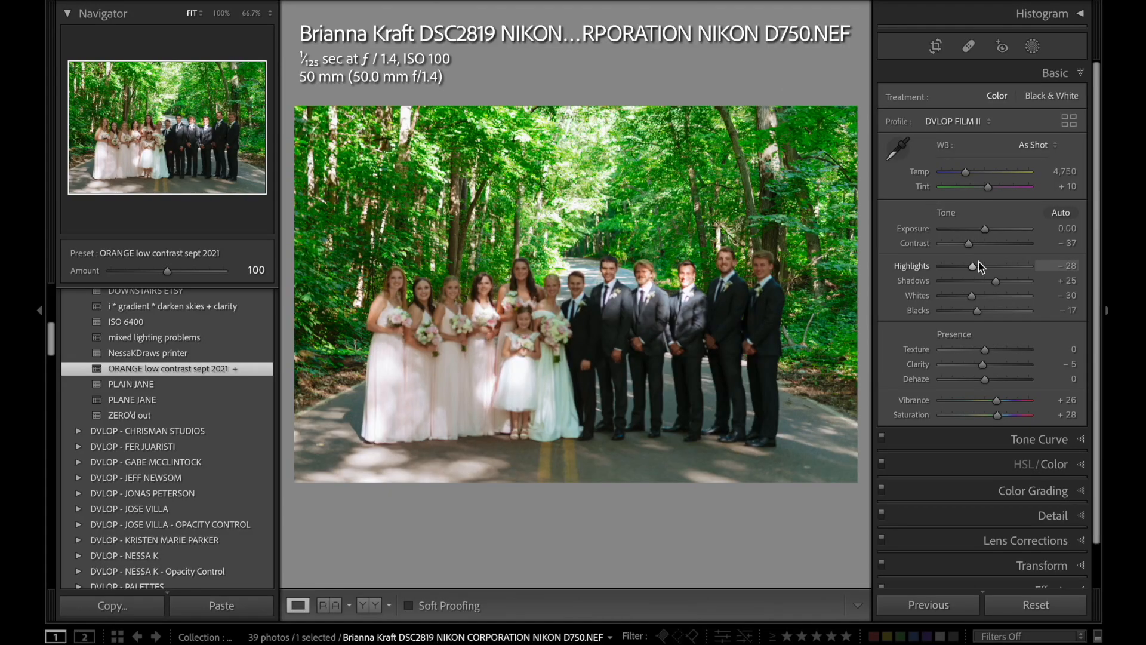
left_click(952, 243)
left_click(947, 267)
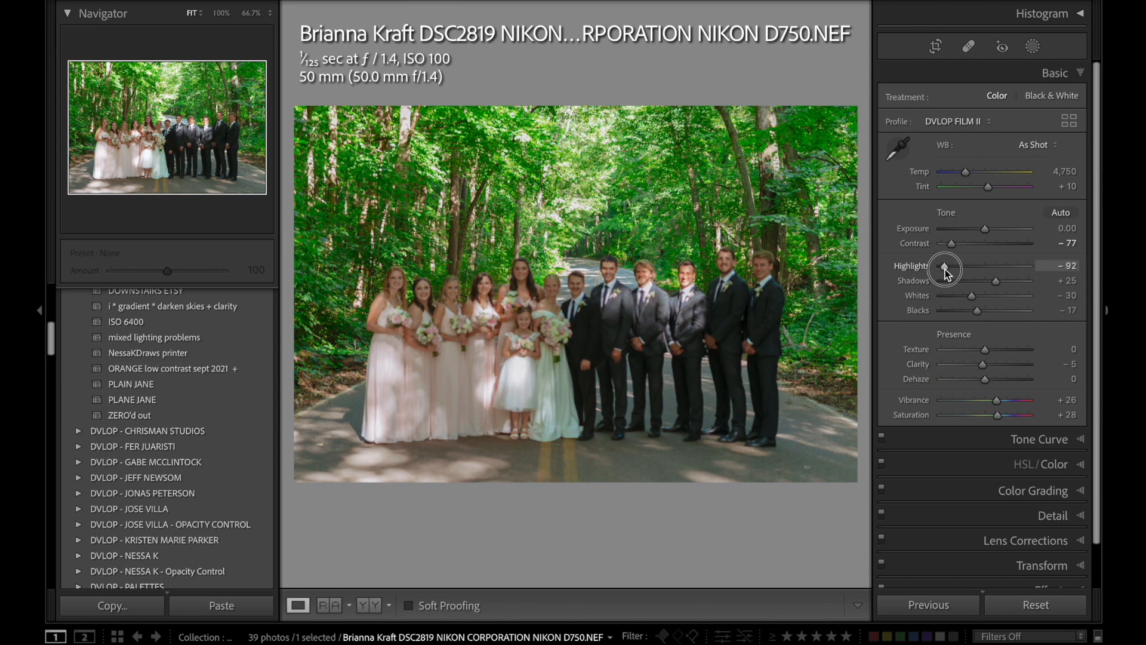
left_click_drag(985, 230, 989, 231)
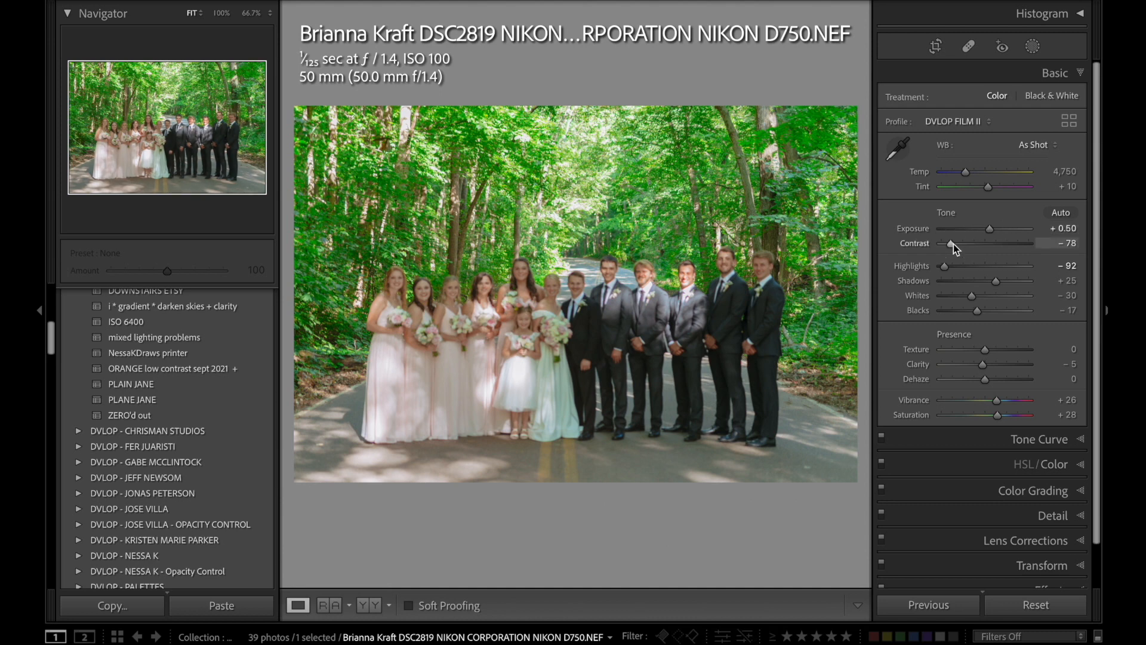
Warm the wedding party photo by setting its Temp to 5,150.
key("comma")
key("comma")
key("comma")
key("equal")
key("equal")
key("equal")
key("equal")
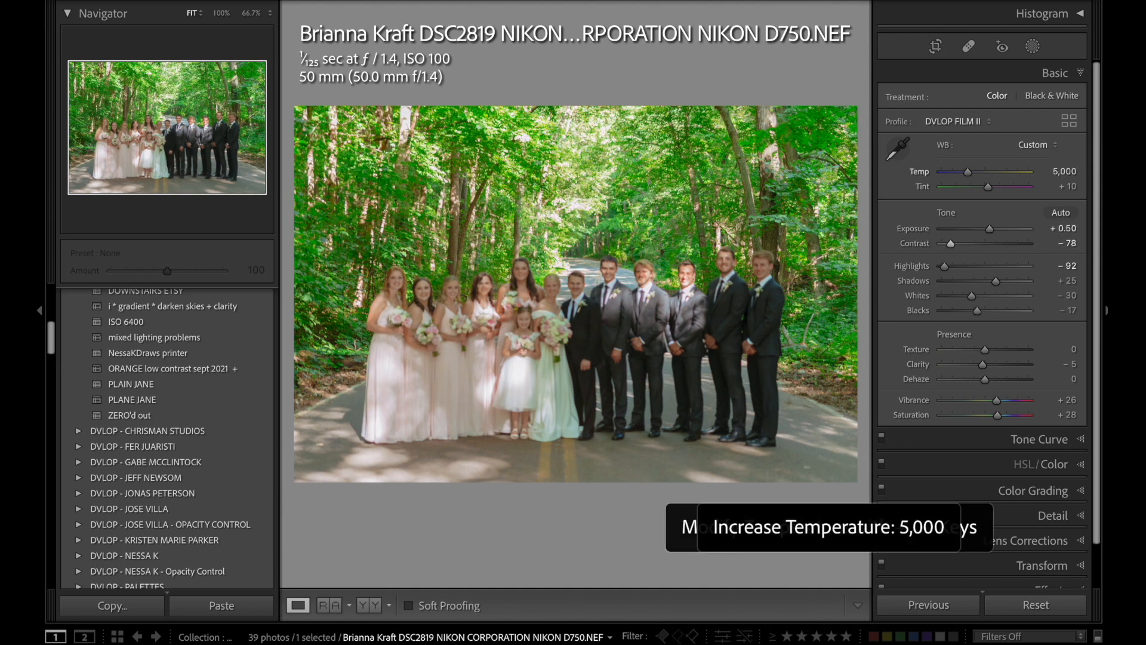
key("equal")
key("period")
key("period")
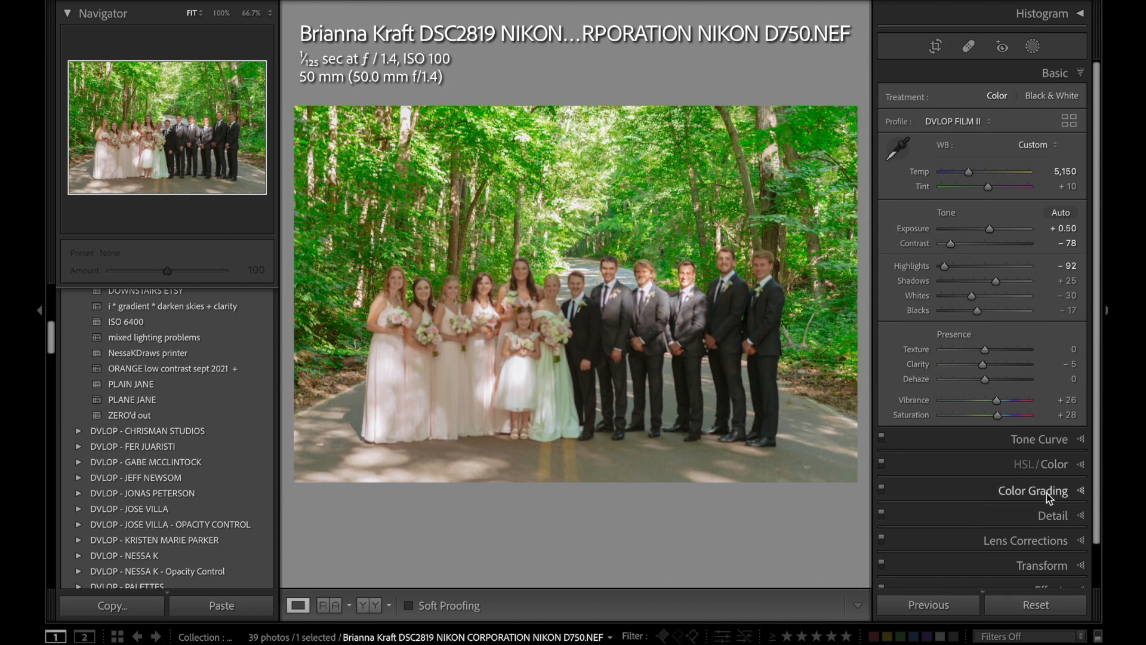
Reduce the saturation of the greens in the wedding party photo.
left_click(1040, 464)
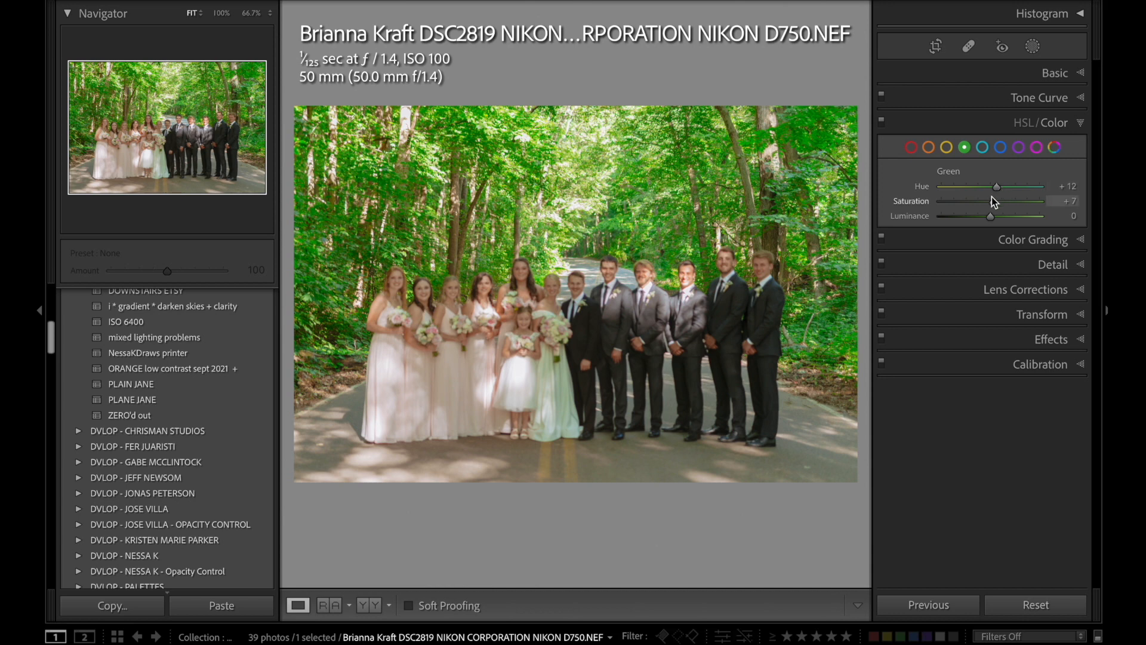
mouse_move(982, 197)
left_mouse_down()
mouse_move(957, 207)
mouse_move(969, 210)
left_mouse_up()
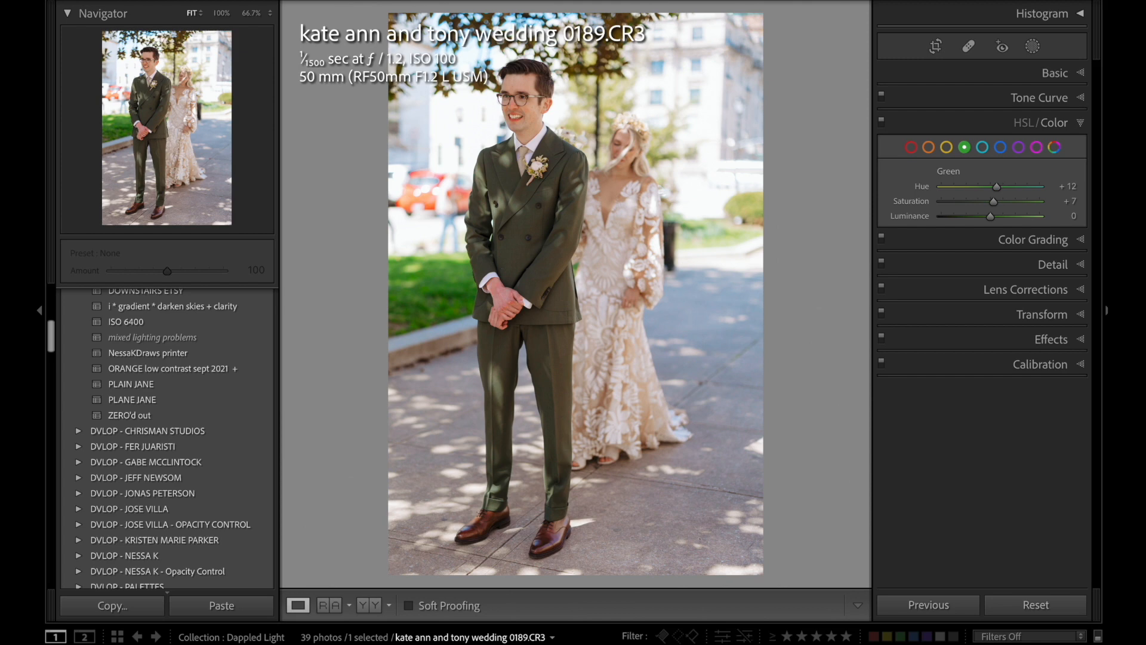
Move ahead to wedding photo 0204 of the couple and reset its develop settings.
key("Right")
key("Right")
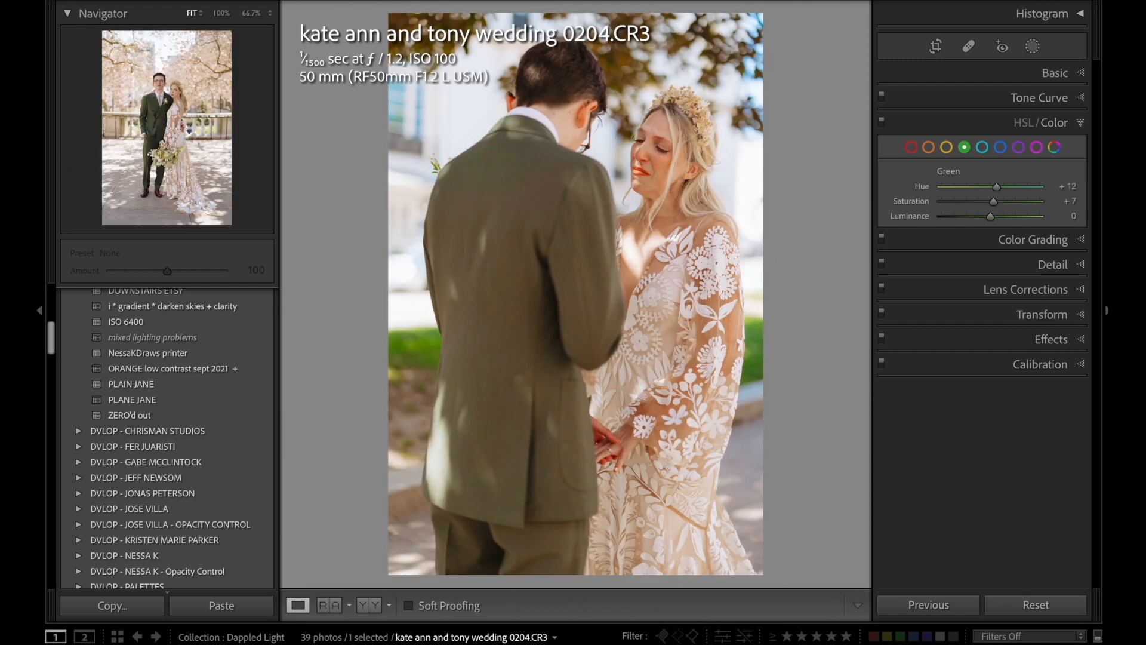
left_click(1061, 611)
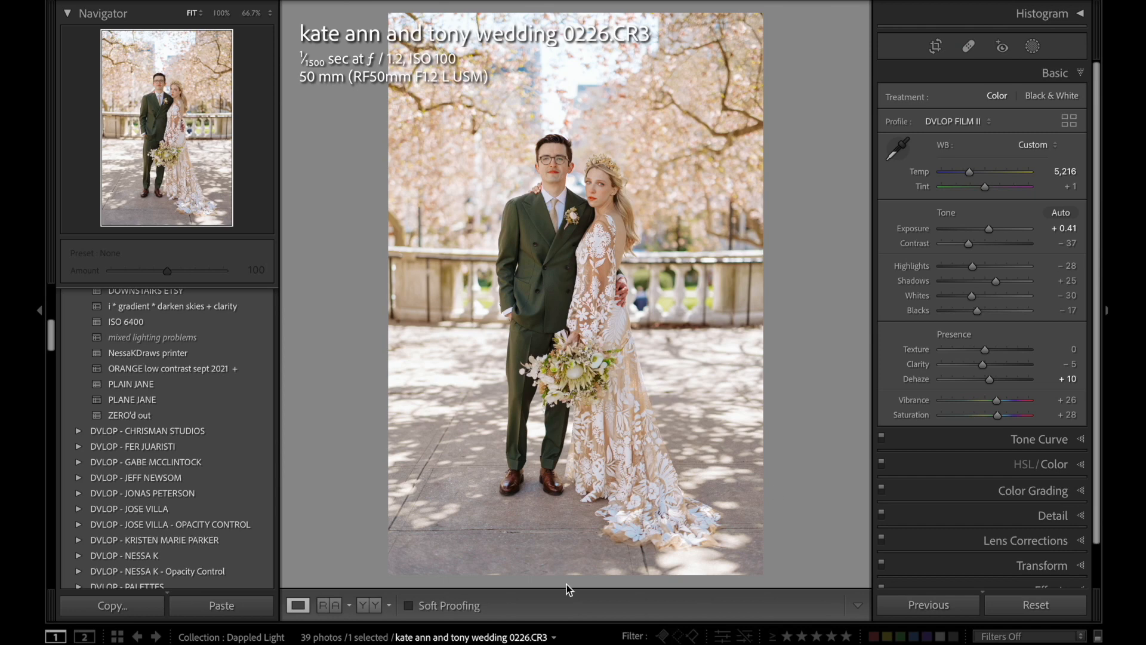
Review the edited wedding photos 0204 and 0226 and move ahead in the collection.
left_click(570, 641, "ctrl")
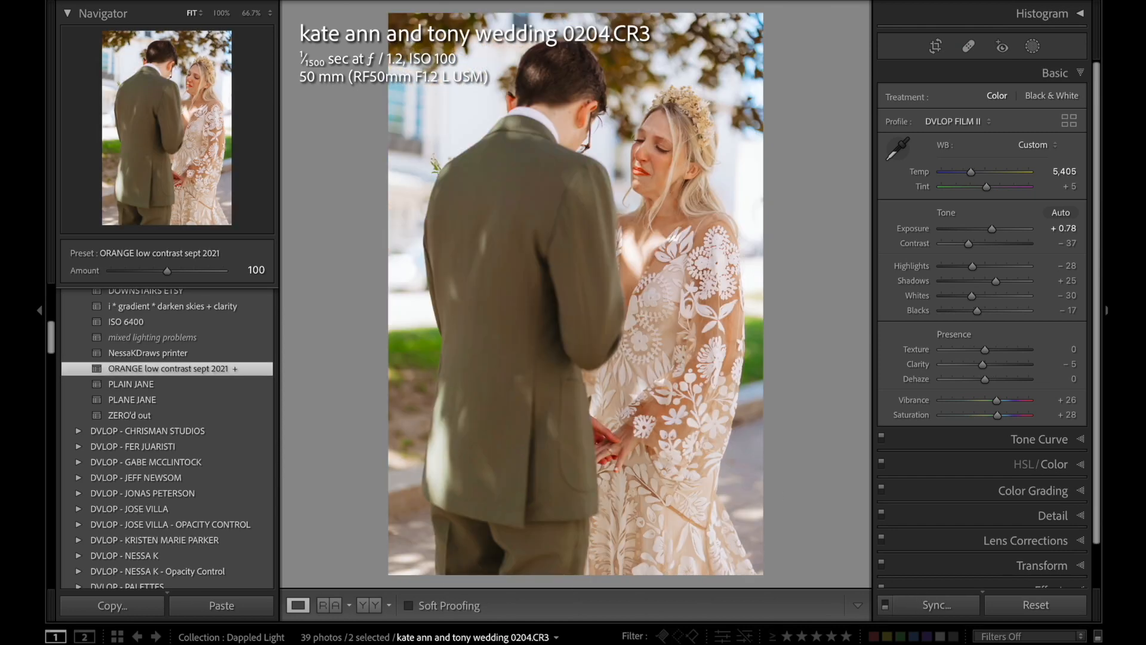
key("Right")
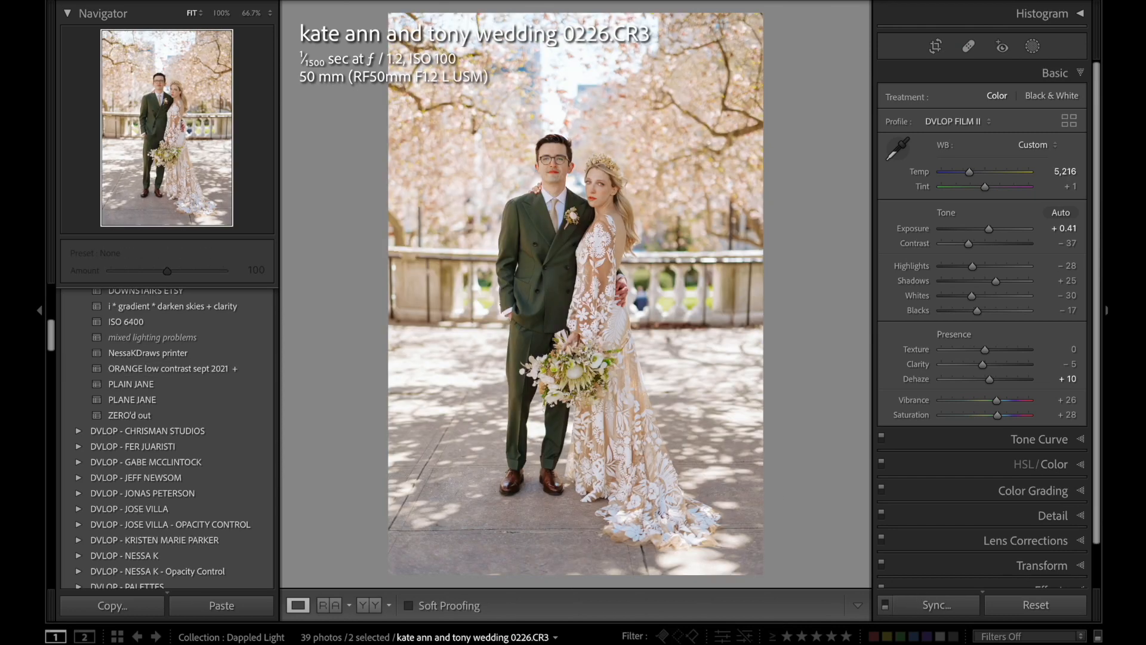
key("Right")
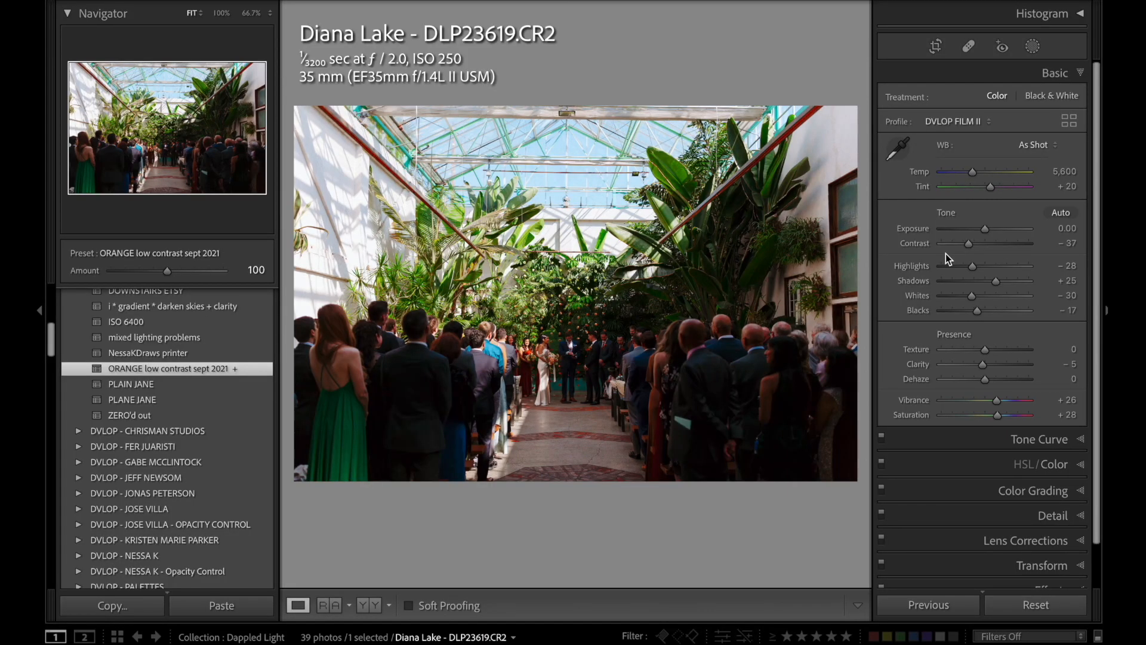
Set greenhouse ceremony photo DLP23619's Contrast to −92, Highlights to −83 and Shadows to +69.
left_click(948, 244)
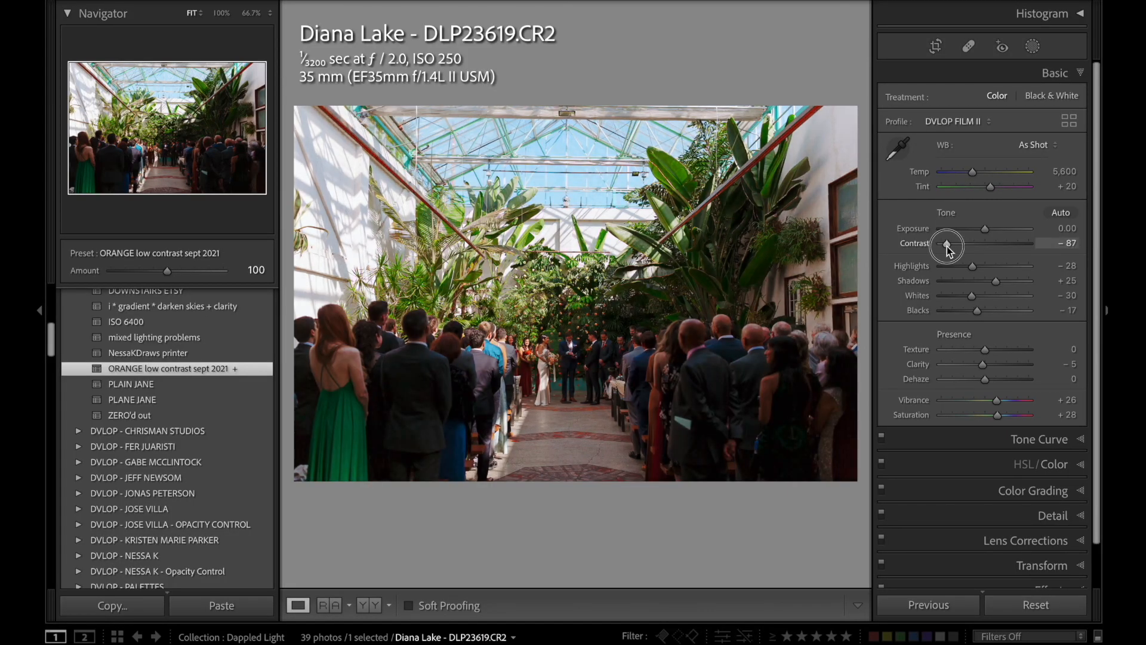
left_click_drag(995, 280, 949, 267)
left_click(958, 266)
Set the greenhouse ceremony photo's Exposure to +0.30 and fine-tune its Temp and Tint.
key("period")
key("equal")
key("equal")
key("equal")
key("equal")
key("minus")
key("equal")
key("equal")
key("period")
key("period")
key("comma")
key("minus")
key("period")
key("period")
key("equal")
key("comma")
key("comma")
key("comma")
key("minus")
key("minus")
key("minus")
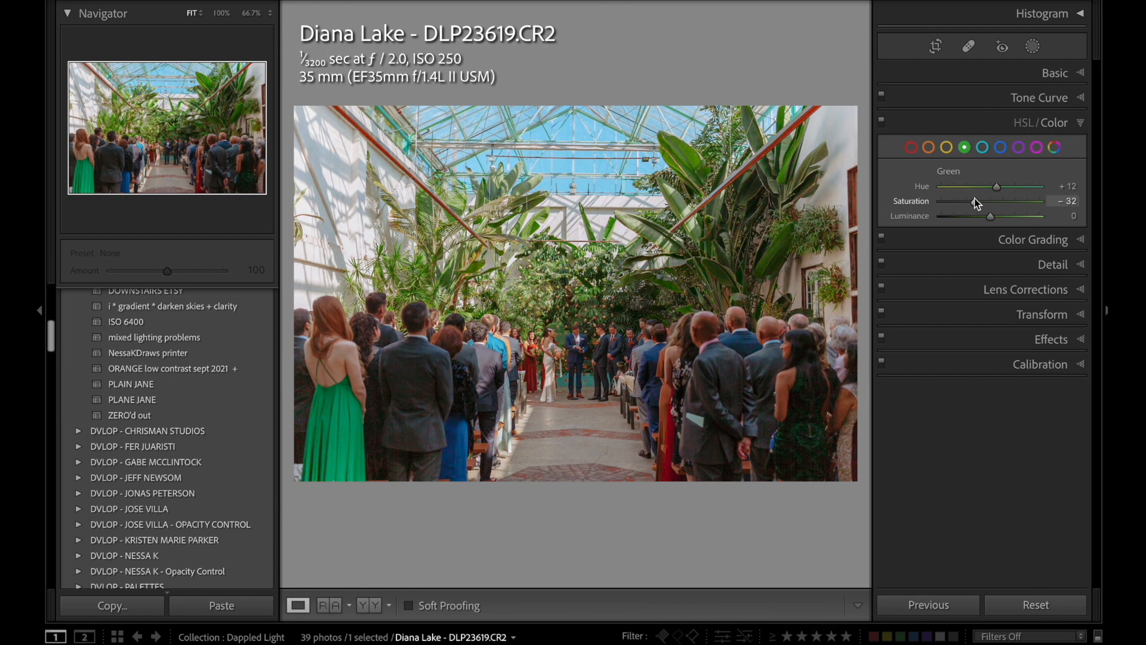
Lower the greens' Saturation to −27 in the greenhouse photo and compare the edit with its reset version.
mouse_move(974, 198)
left_mouse_down()
mouse_move(947, 200)
mouse_move(977, 205)
left_mouse_up()
left_click(1060, 606)
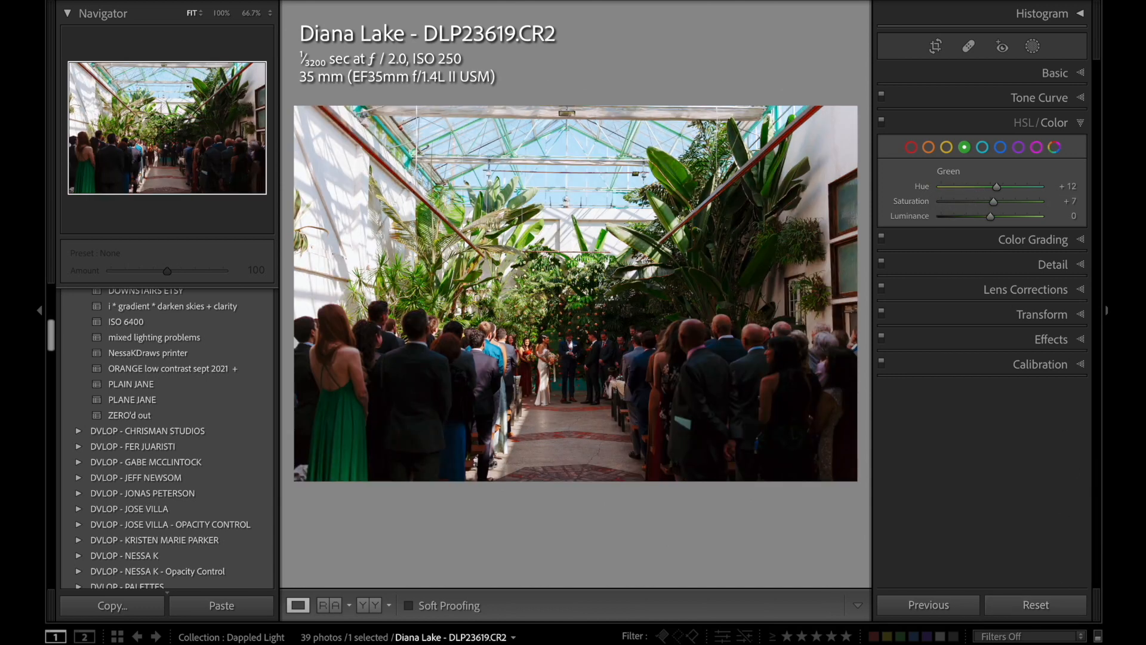
key("ctrl+z")
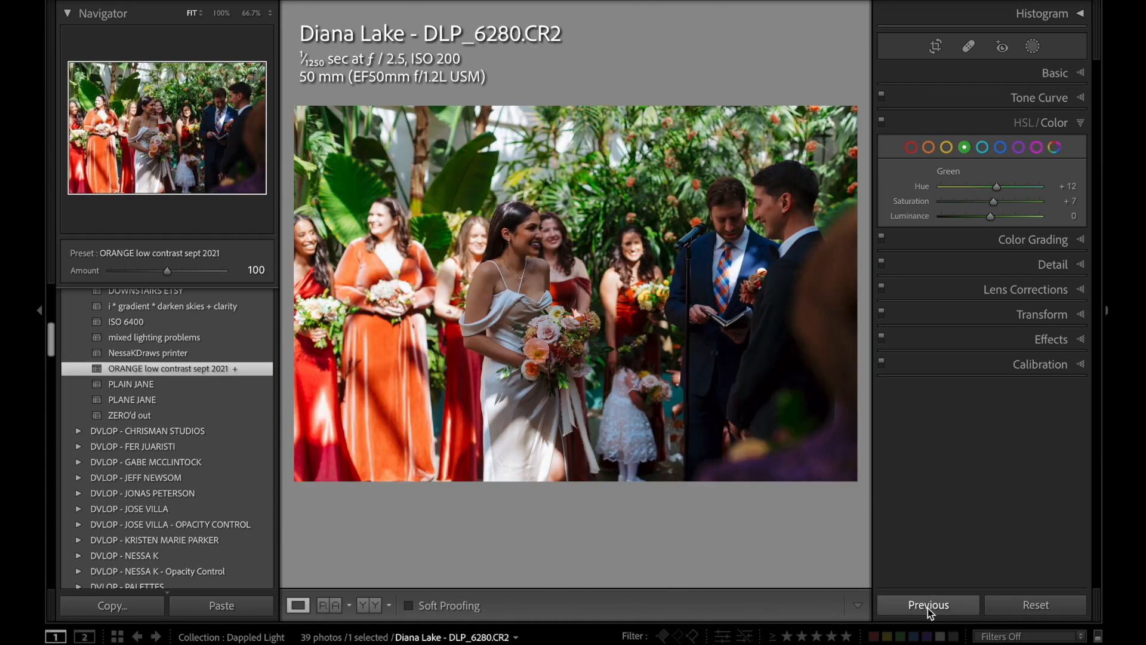
Apply the previous photo's settings to ceremony photo DLP_6280 and adjust its crop.
left_click(927, 604)
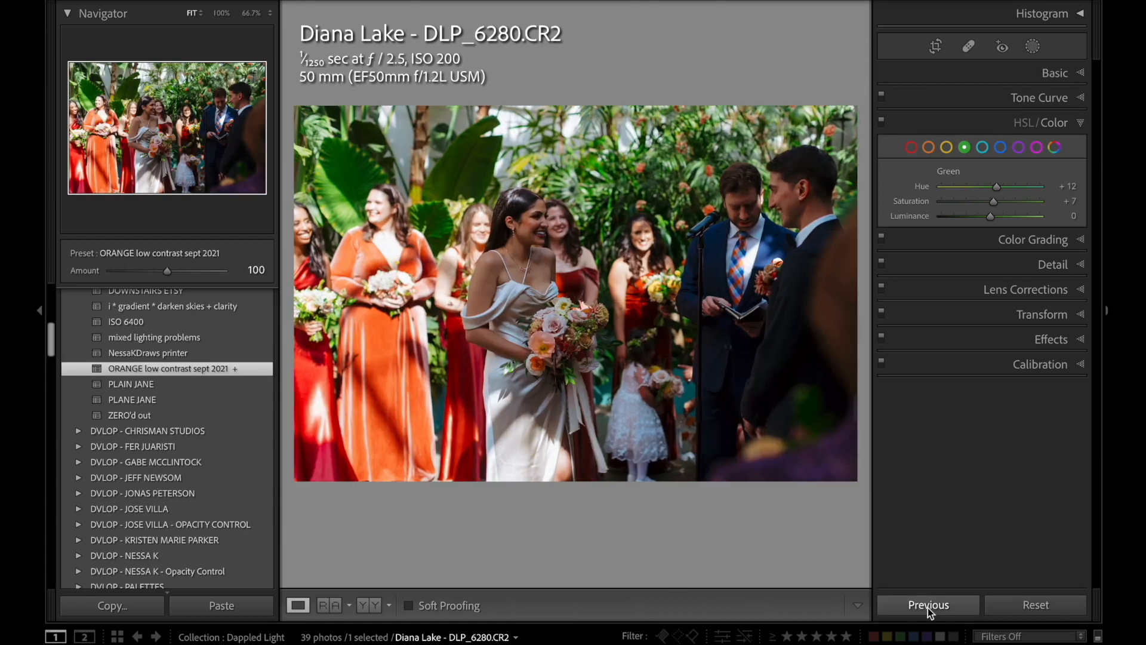
key("r")
left_click_drag(771, 180, 751, 178)
left_click_drag(311, 117, 329, 128)
key("r")
Set photo DLP_6280's Temp to 5,250, Tint to 0, Exposure to +1.00 and Contrast to −52, and compare with its reset version.
left_click(1049, 72)
key("minus")
key("minus")
key("minus")
key("minus")
key("period")
key("period")
key("minus")
key("equal")
key("equal")
key("minus")
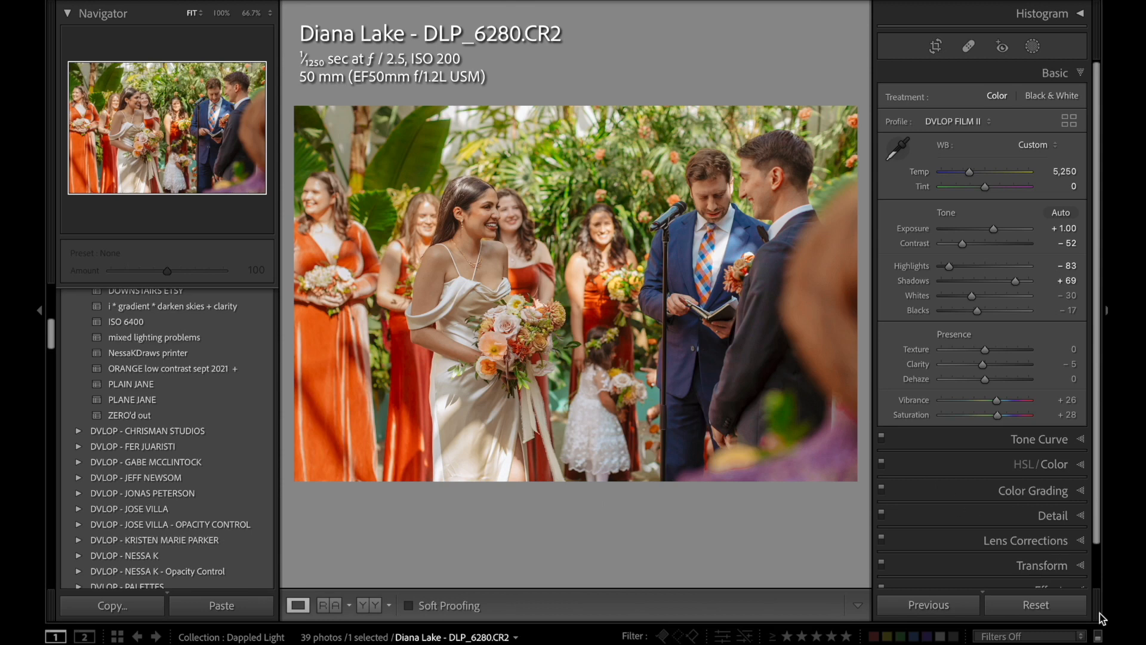
left_click(1070, 604)
key("ctrl+z")
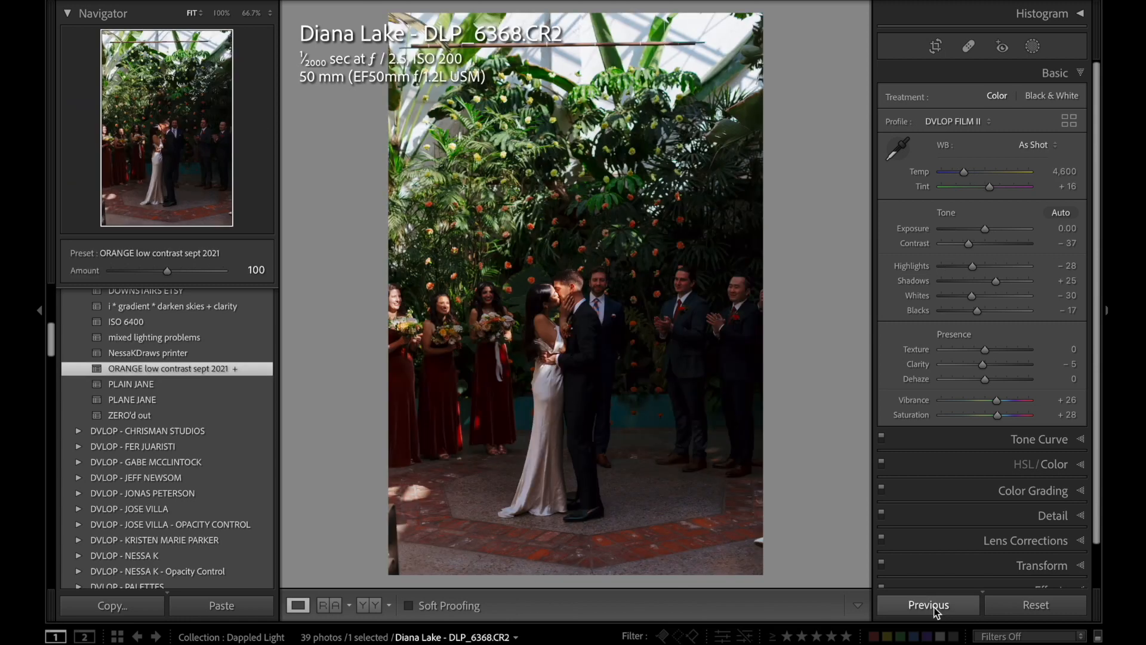
Apply the previous settings to kiss photo DLP_6368, brighten it, and compare the edit with its reset version.
left_click(931, 604)
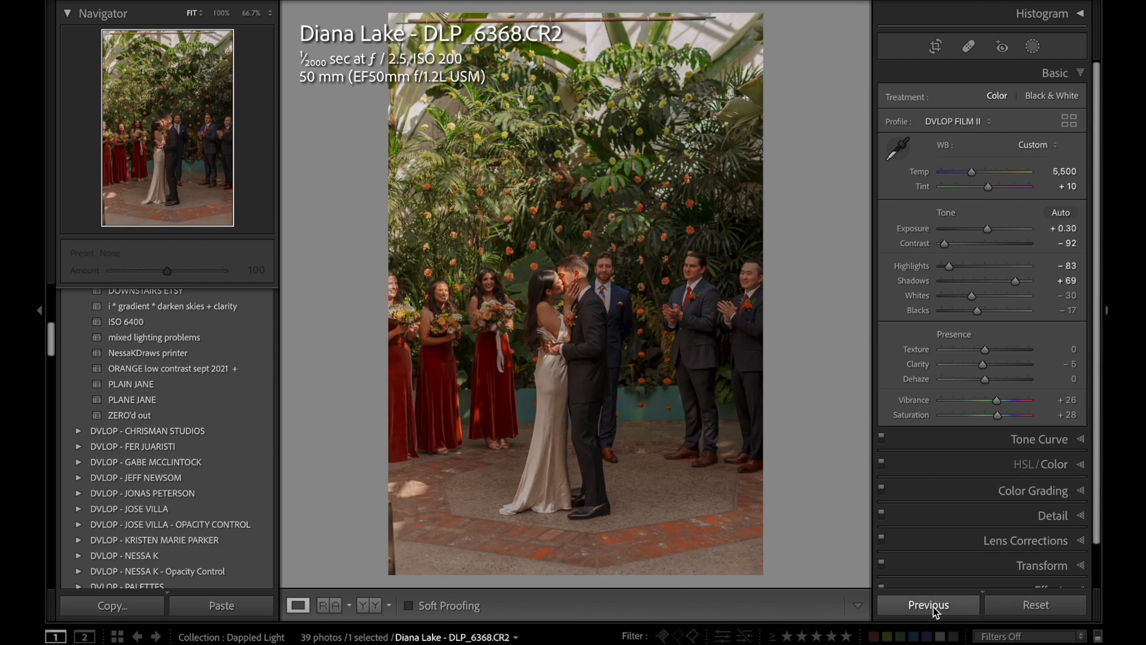
key("r")
key("r")
key("period")
key("period")
key("period")
key("equal")
key("equal")
key("equal")
key("equal")
key("equal")
left_click(1041, 606)
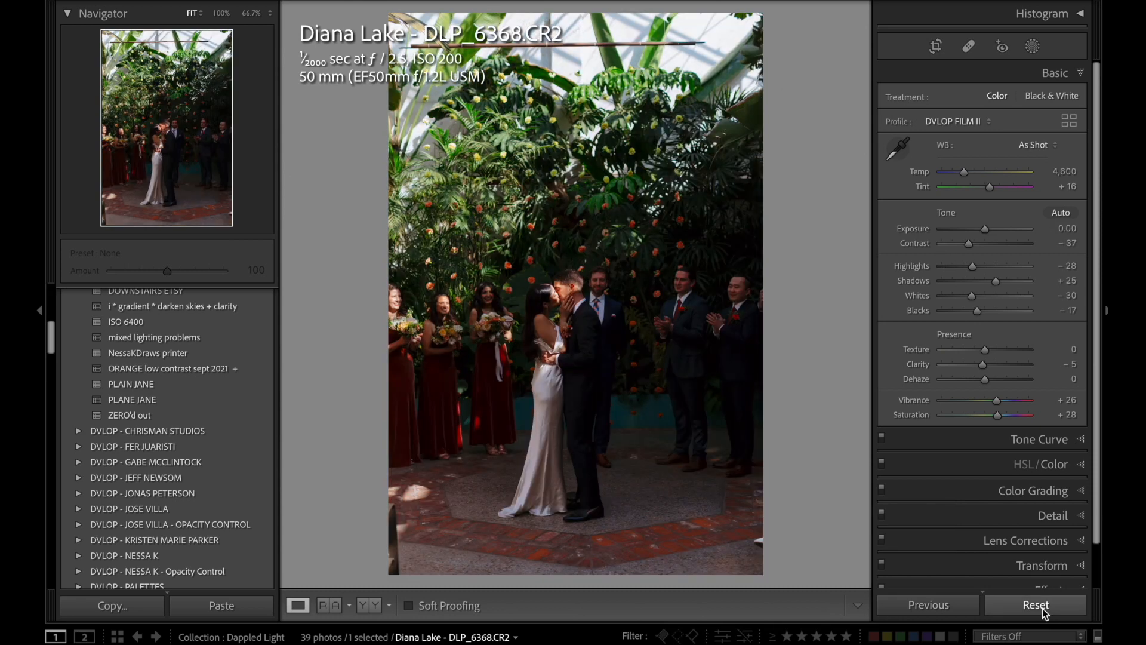
key("ctrl+z")
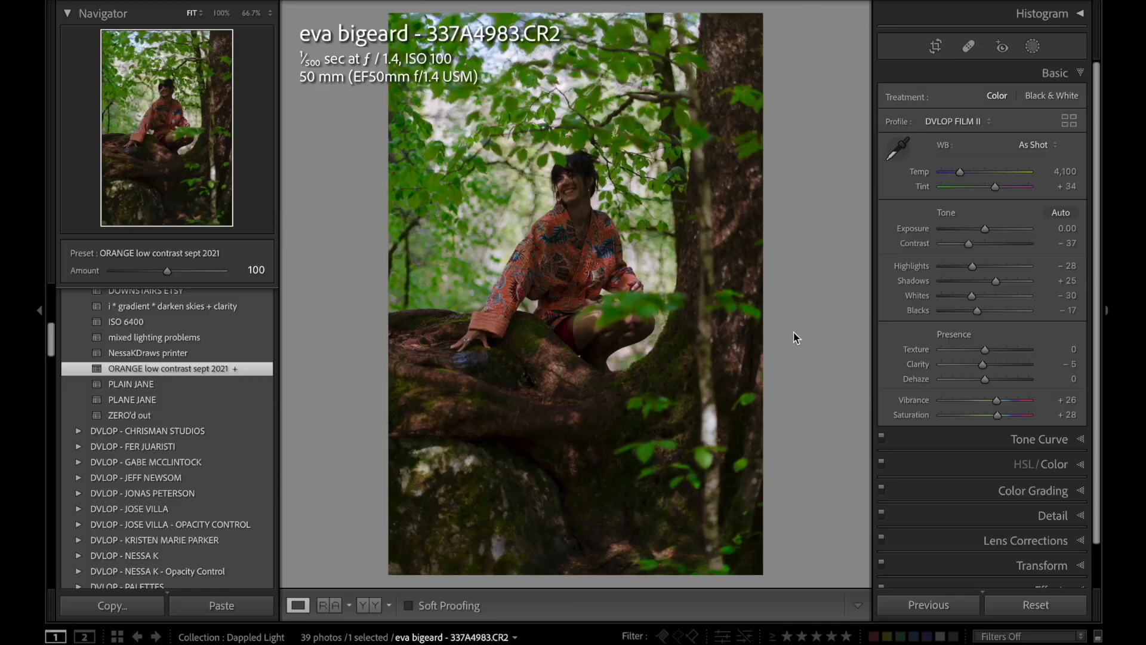
Set forest portrait 337A4983's Exposure to +0.95 and its Tint to +44.
left_click_drag(985, 229, 995, 230)
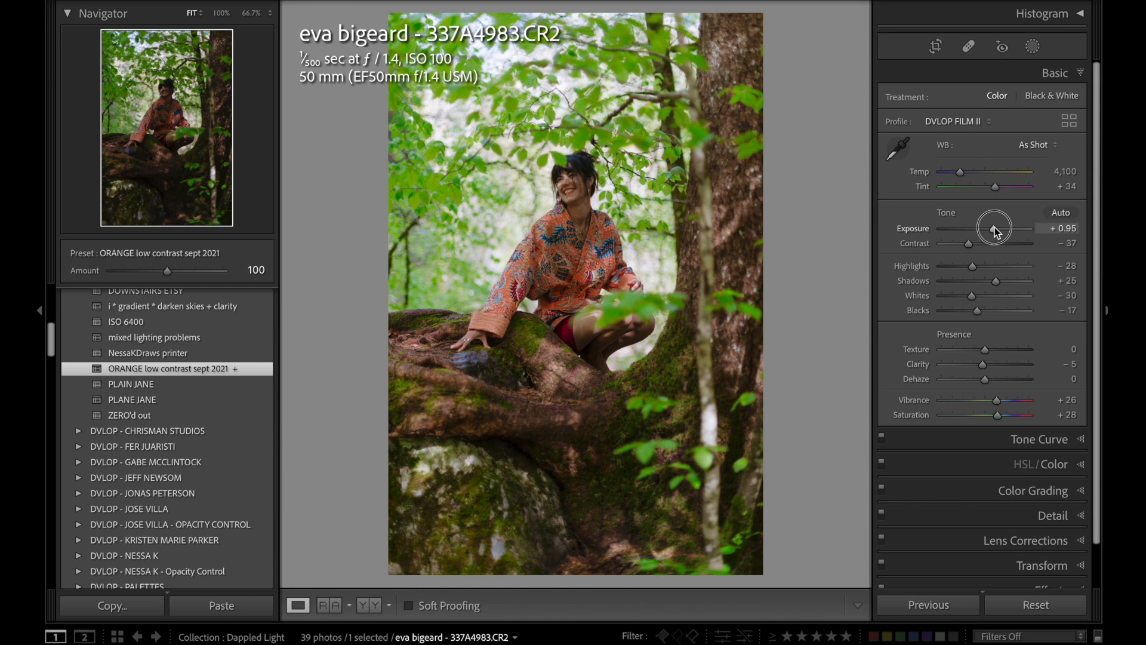
key("period")
key("comma")
Warm the forest portrait to Temp 4,550 and Tint +49, and raise its Exposure to +1.25.
key("comma")
key("equal")
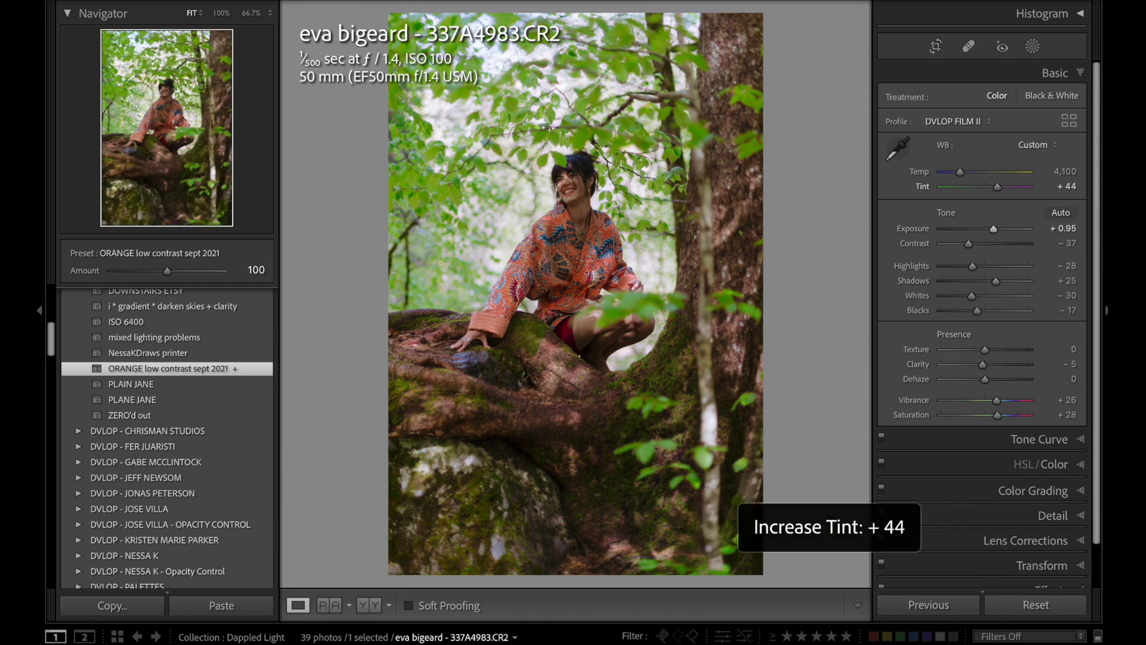
key("comma")
key("equal")
key("equal")
key("equal")
key("equal")
key("equal")
key("minus")
key("minus")
key("period")
key("period")
key("equal")
key("equal")
key("equal")
key("comma")
key("equal")
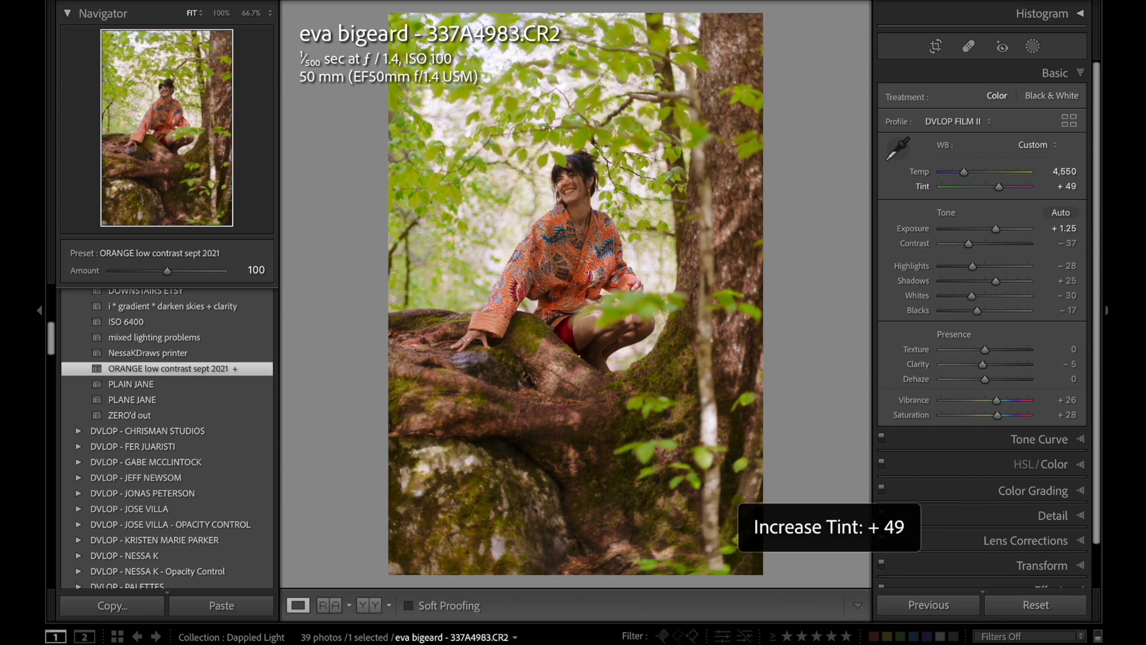
Shift the yellows' Hue to +42 and reduce their Saturation to about −54 in the forest portrait.
key("ctrl+3")
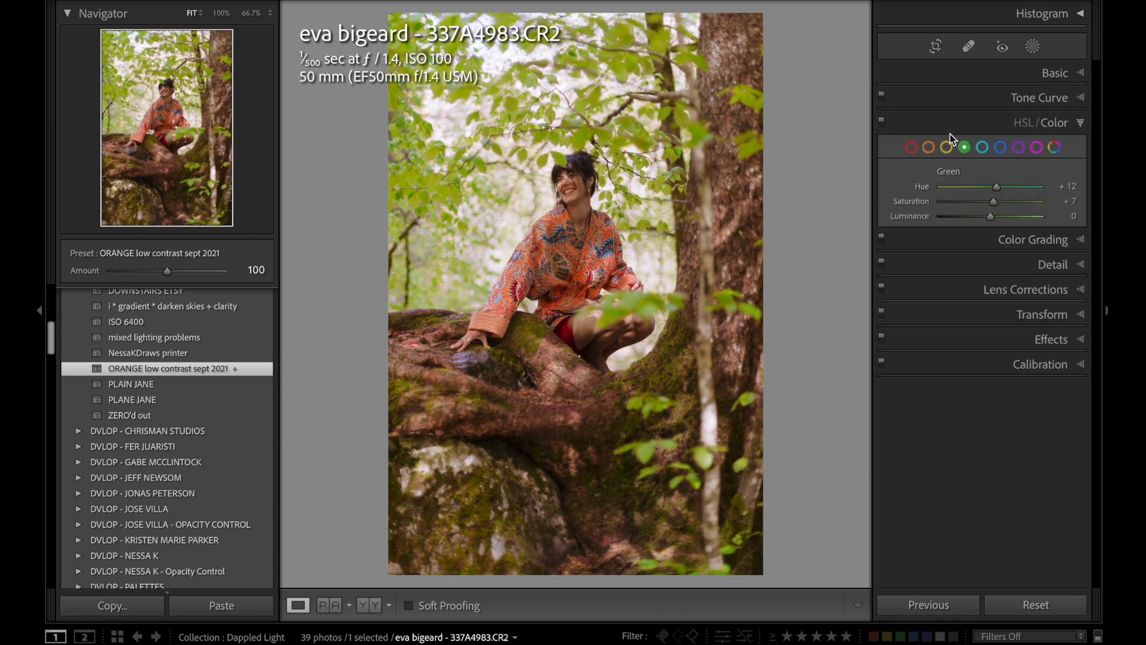
left_click_drag(1001, 186, 1012, 186)
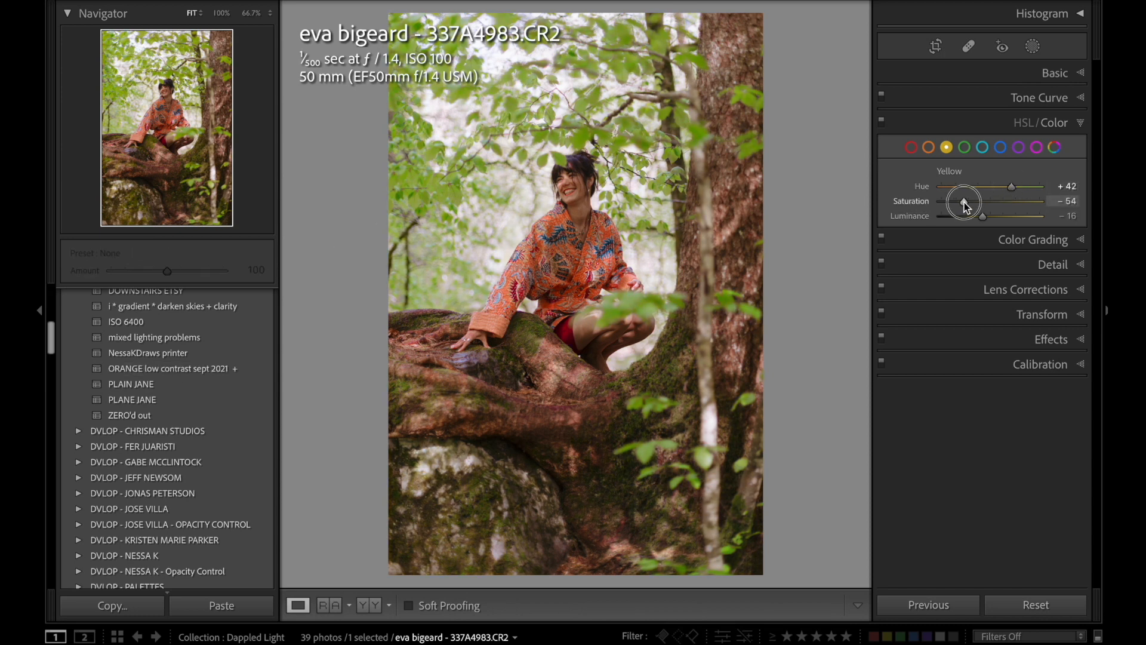
Fine-tune the forest portrait's Exposure and Tint further.
key("ctrl+1")
key("minus")
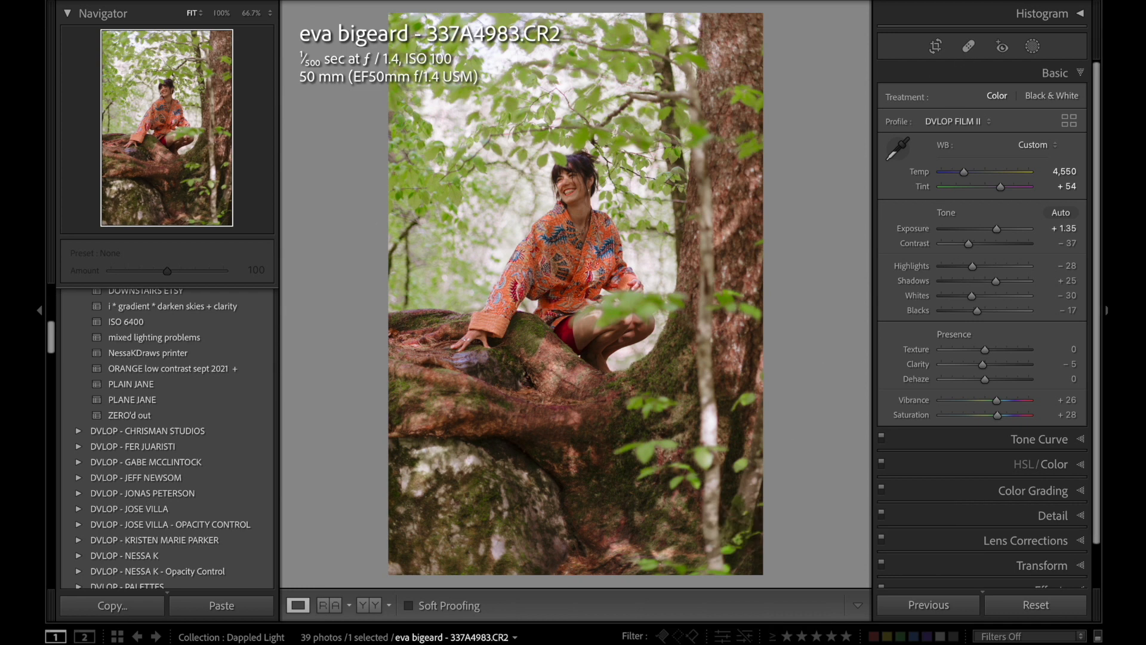
key("minus")
key("minus")
key("minus")
key("minus")
key("minus")
key("minus")
key("equal")
key("equal")
key("equal")
key("equal")
key("equal")
key("equal")
key("equal")
key("equal")
key("equal")
key("equal")
key("minus")
key("equal")
key("equal")
Set the forest portrait's purple Hue to −57, purple Saturation to −47 and blue Saturation to −17.
key("ctrl+3")
mouse_move(973, 215)
left_mouse_down()
mouse_move(998, 214)
mouse_move(940, 219)
mouse_move(1038, 212)
mouse_move(952, 215)
mouse_move(969, 220)
left_mouse_up()
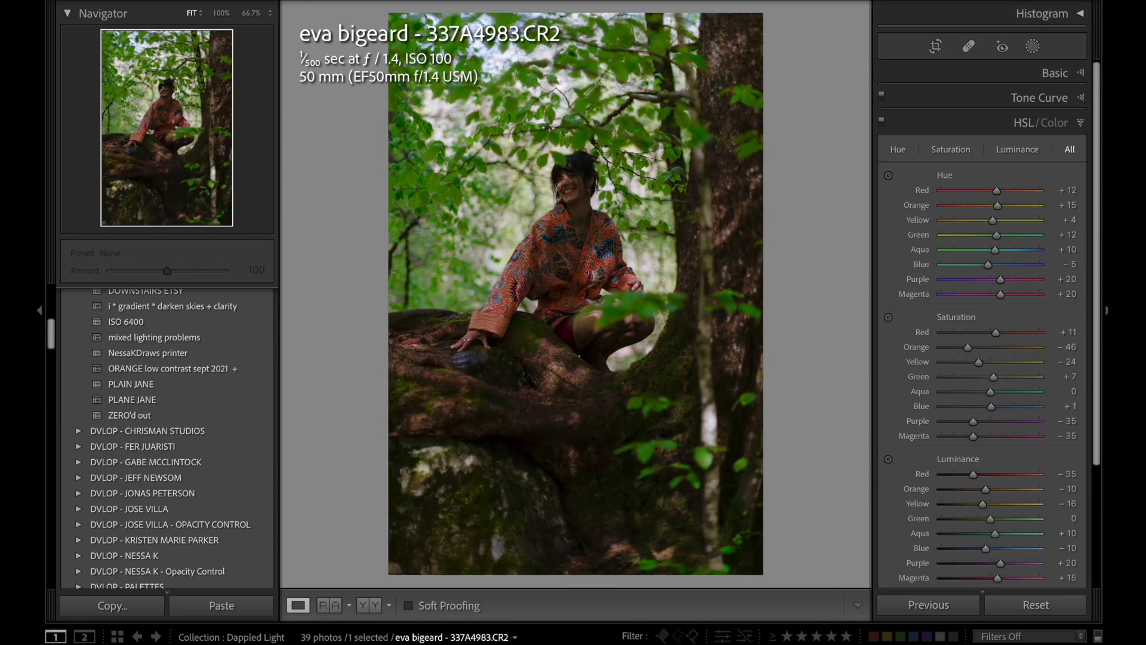
Undo the reset of the forest portrait and inspect the woman's face and robe close up.
key("super+z")
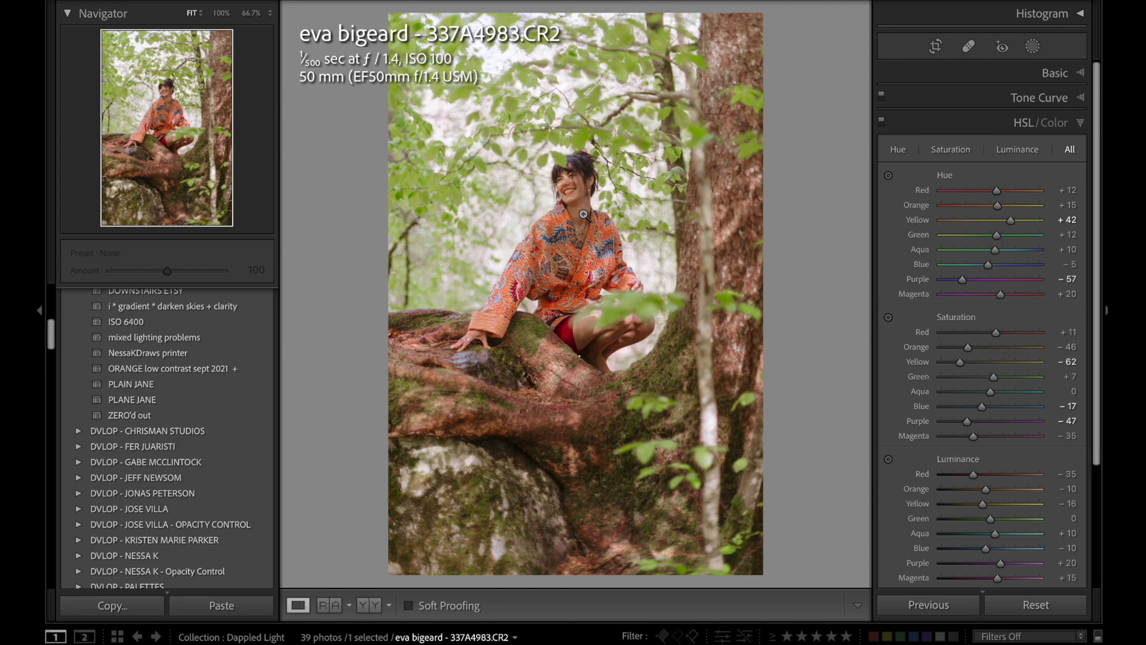
left_click(577, 192)
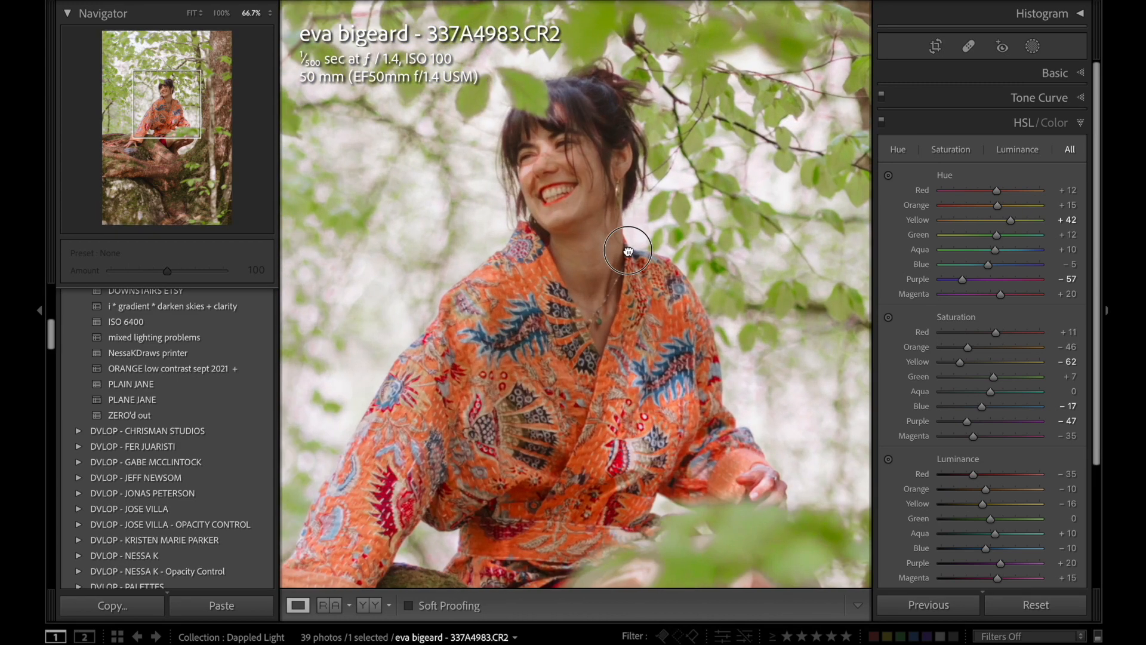
left_click(628, 250)
Set garden arch ceremony photo 490A0406's Highlights to −85, Contrast to −65, Shadows to +71 and Exposure to +0.20.
left_click(1057, 73)
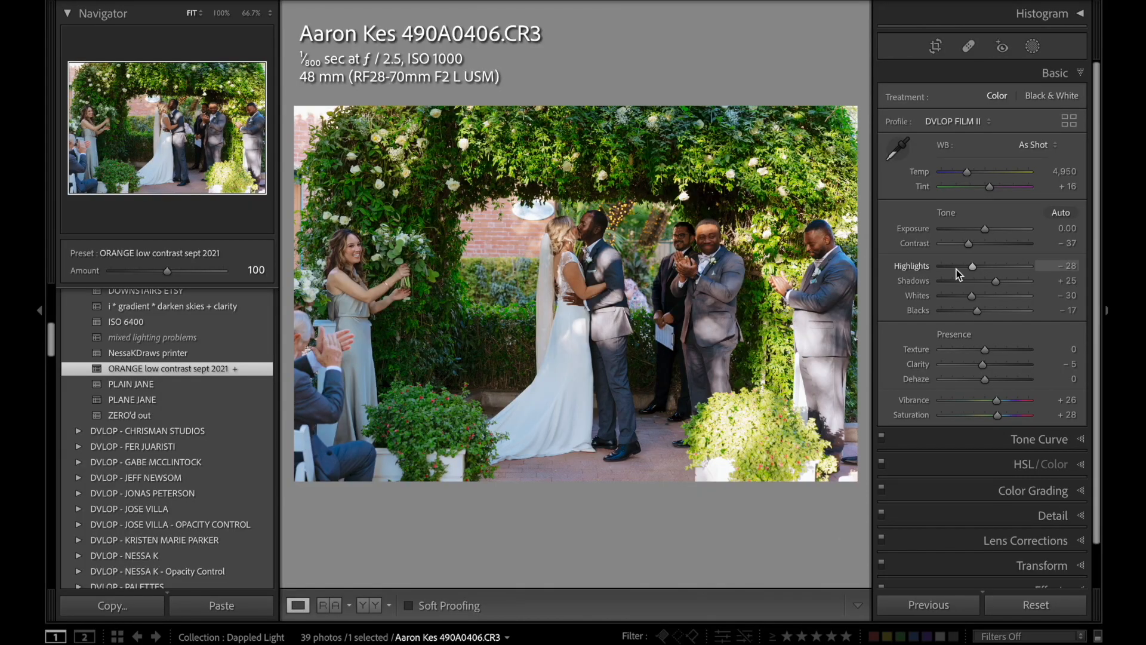
left_click_drag(956, 270, 934, 267)
left_click_drag(968, 243, 957, 247)
left_click_drag(1000, 279, 1011, 278)
key("period")
key("period")
key("period")
key("equal")
key("equal")
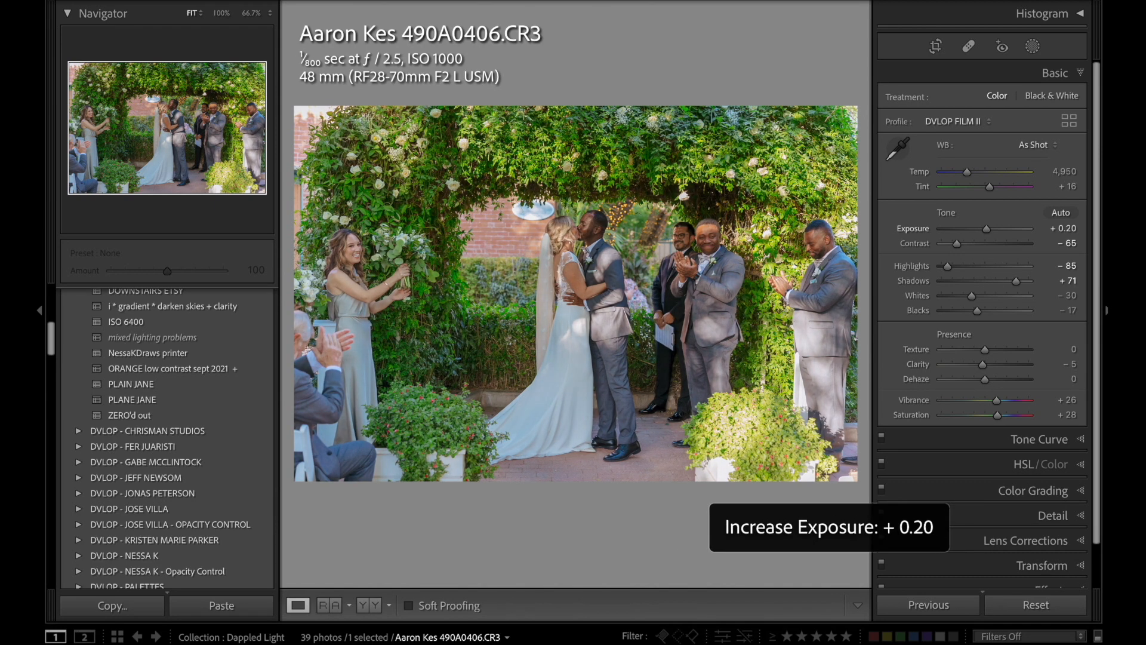
Warm the garden arch photo by setting its Temp to 5,600 and Tint to +21.
key("comma")
key("plus")
key("plus")
key("plus")
key("plus")
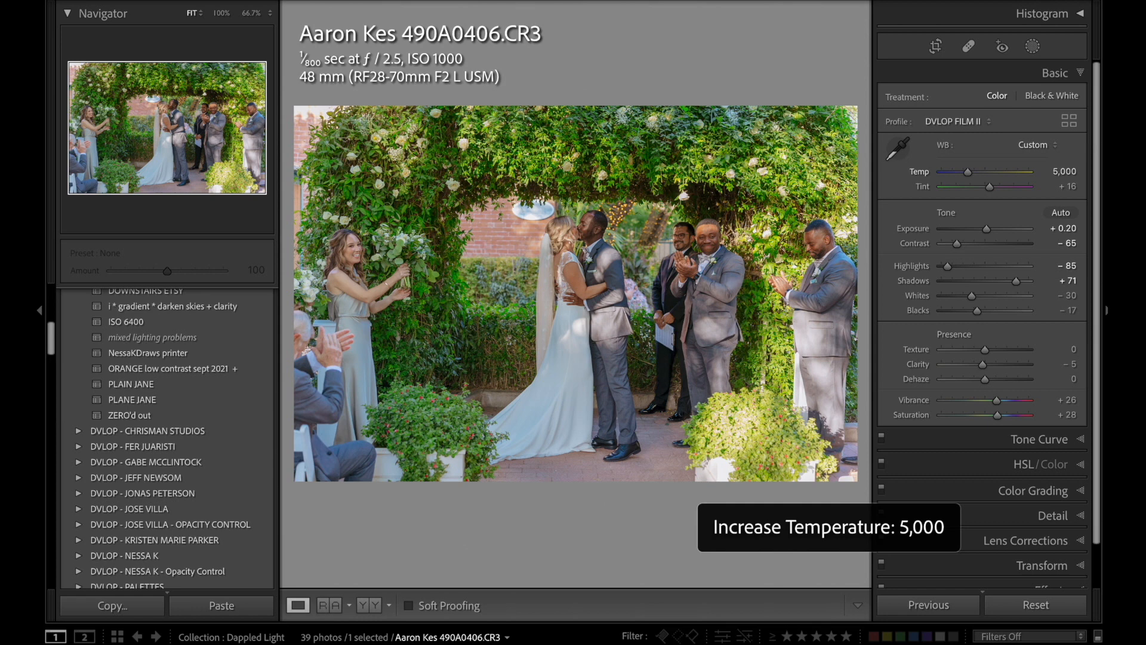
key("plus")
key("plus")
key("plus")
key("plus")
key("period")
key("plus")
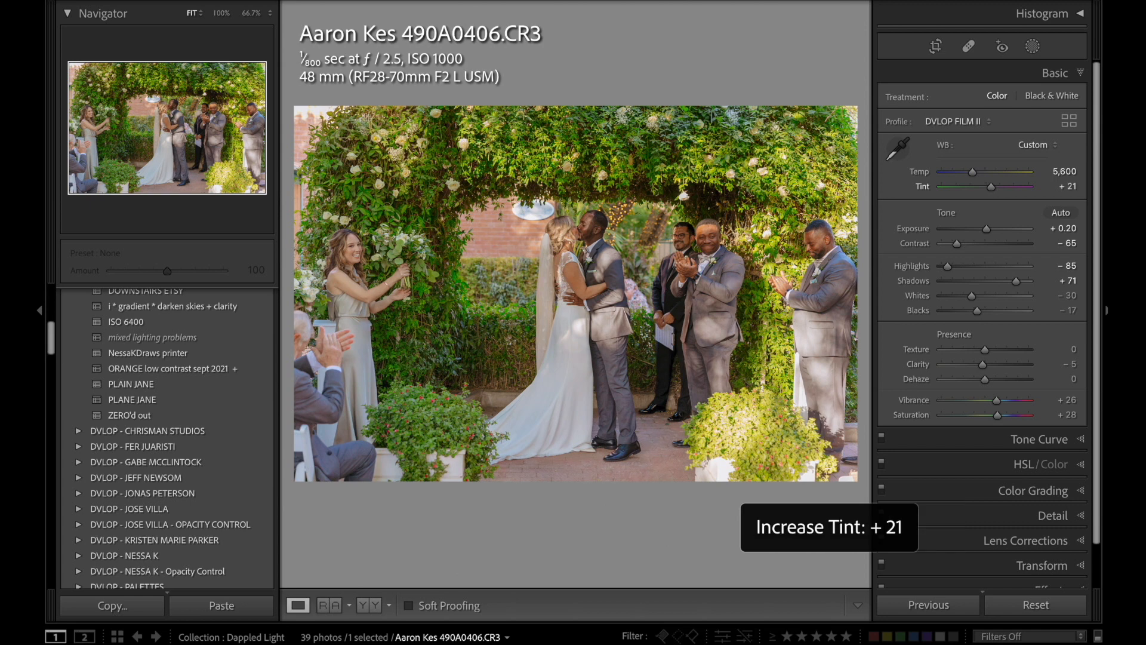
Raise the garden arch photo's Exposure to +0.30 and bring its Tint down to +16.
key("period")
key("plus")
key("plus")
key("comma")
key("period")
key("minus")
key("comma")
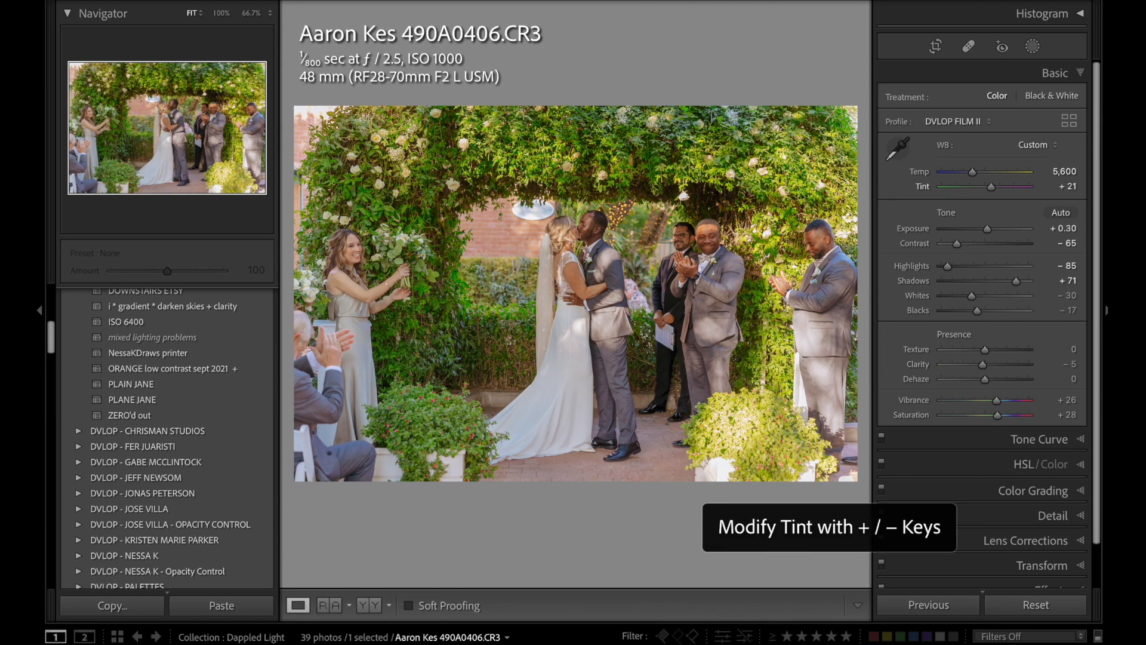
key("minus")
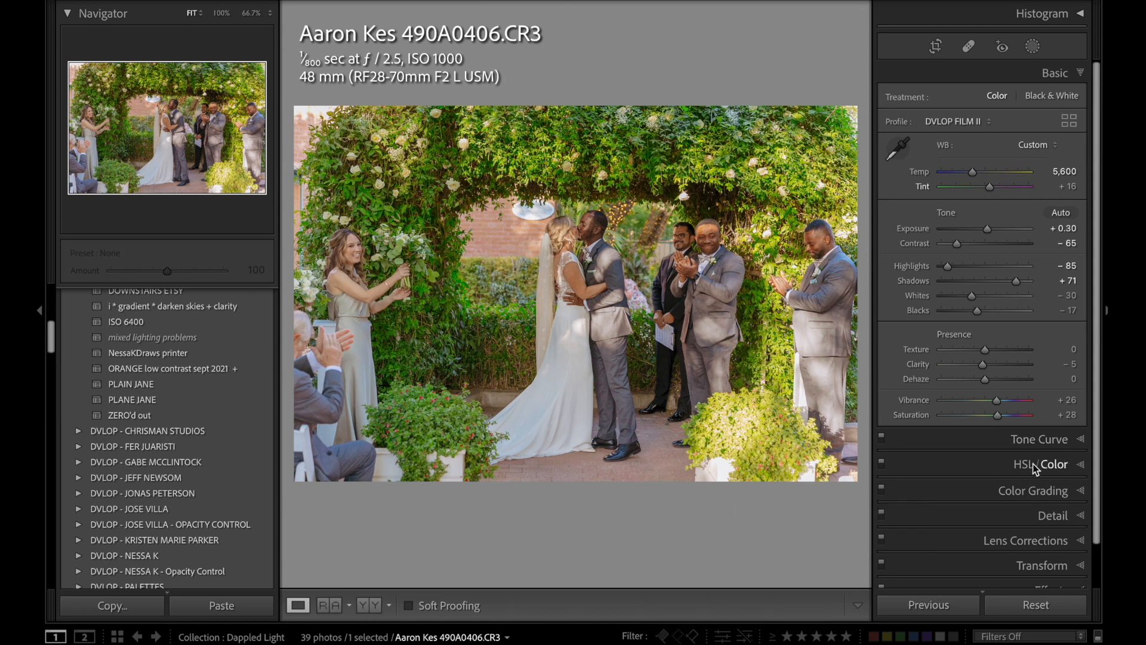
Show the per-color Saturation adjustments for the garden arch photo.
left_click(1019, 469)
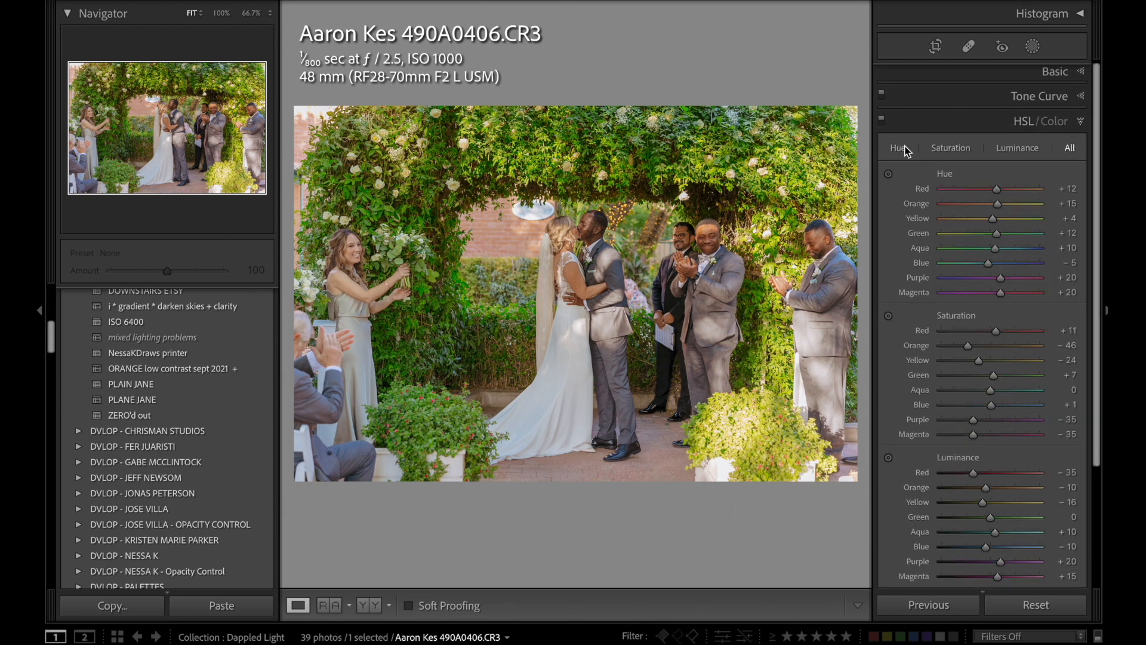
left_click(966, 148)
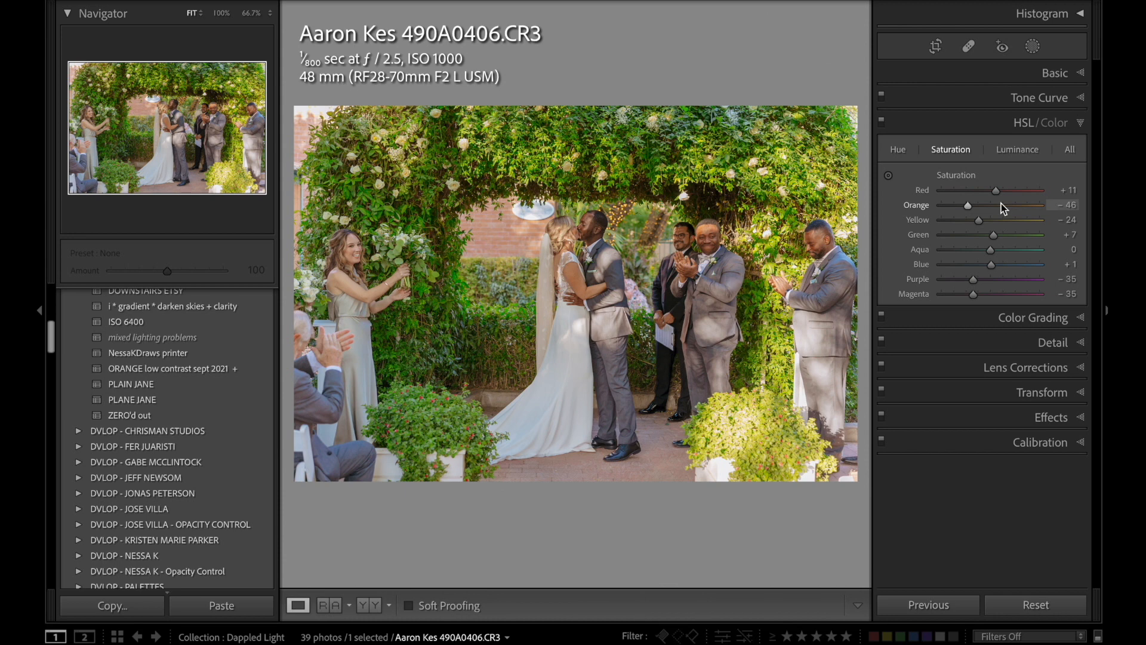
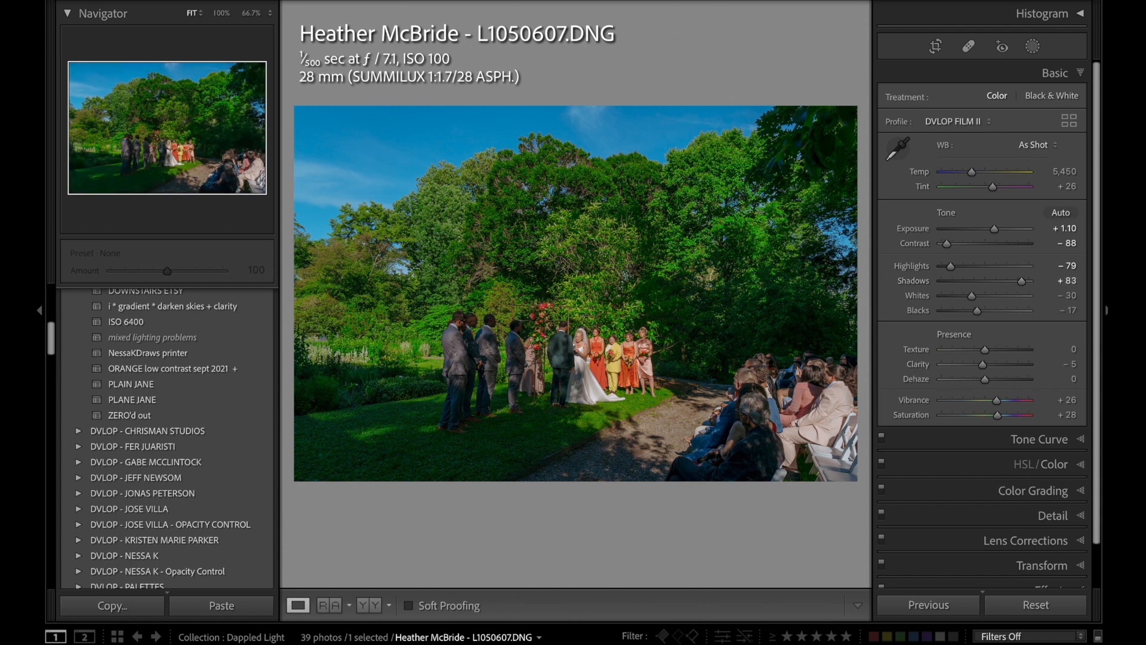
key("minus")
Set the Exposure of garden ceremony photo L1050607 to +1.00.
key("comma")
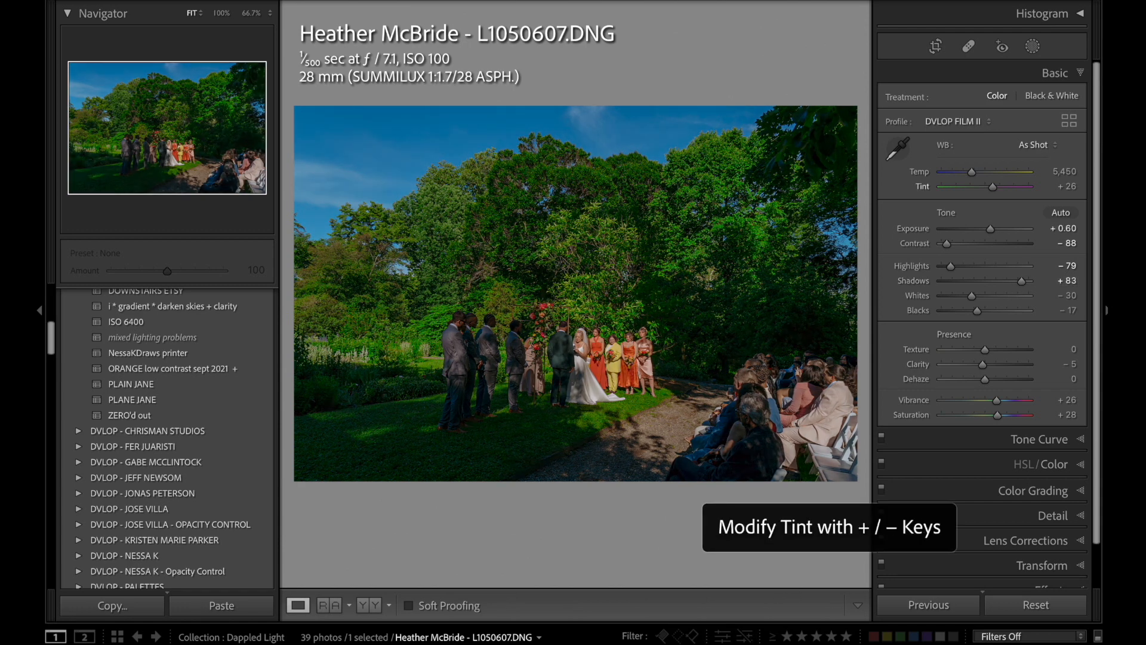
key("minus")
key("equal")
key("period")
key("equal")
key("equal")
key("equal")
key("equal")
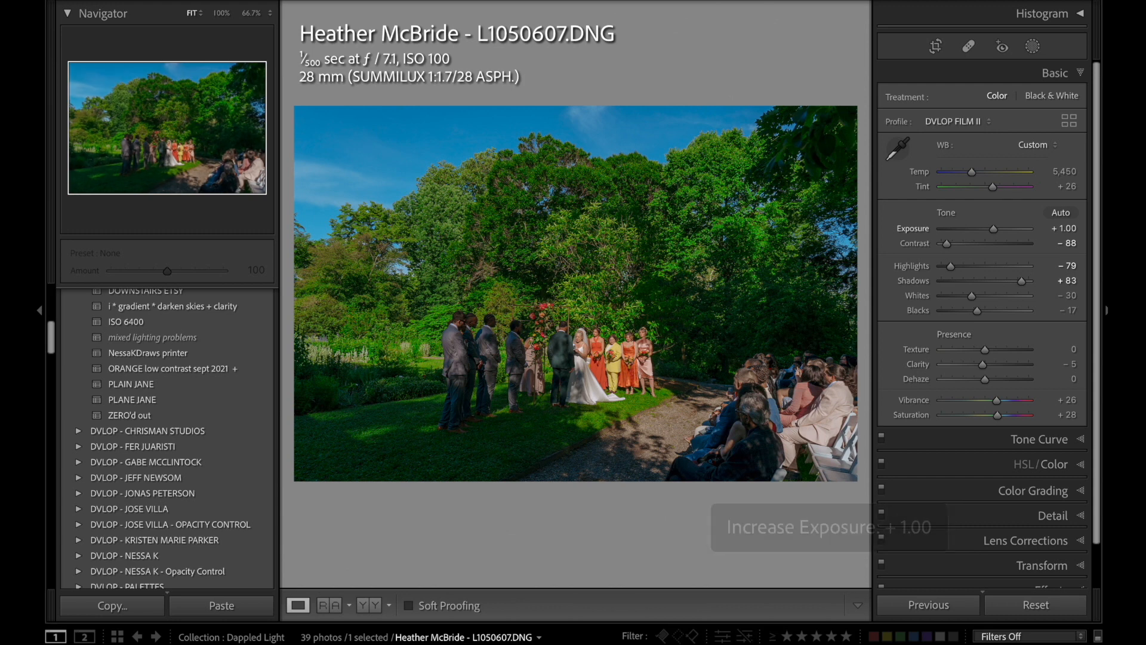
Warm the garden ceremony photo to a Temp of 6,000 and raise its Exposure to +1.20.
key("comma")
key("comma")
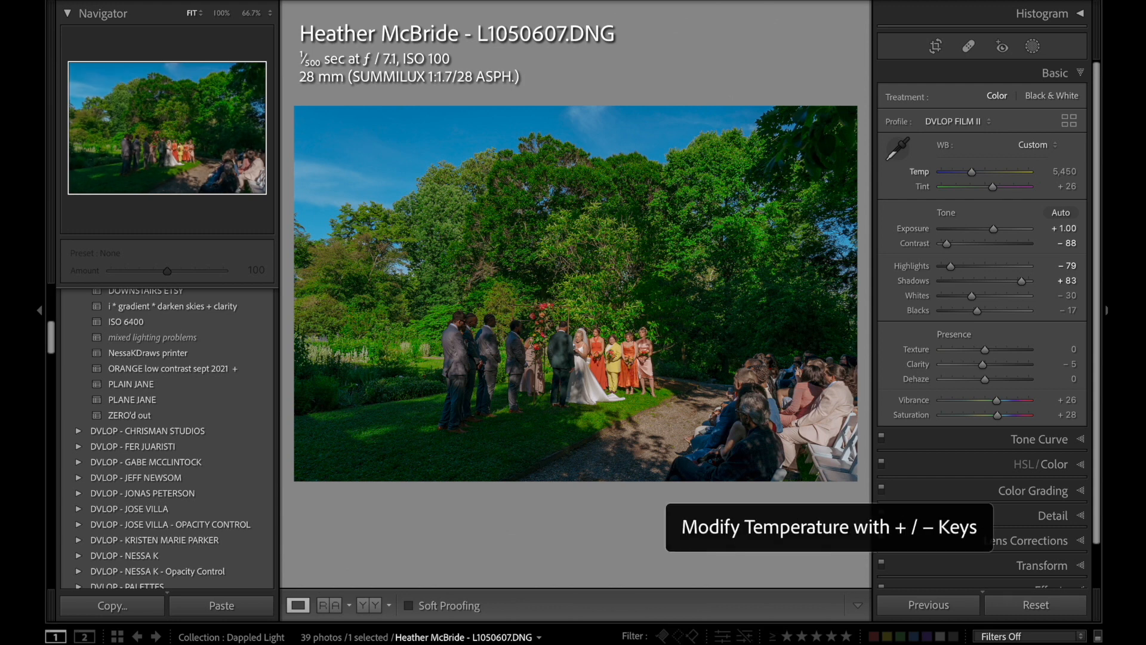
key("equal")
key("equal")
key("equal")
key("equal")
key("equal")
key("equal")
key("equal")
key("equal")
key("equal")
key("equal")
key("equal")
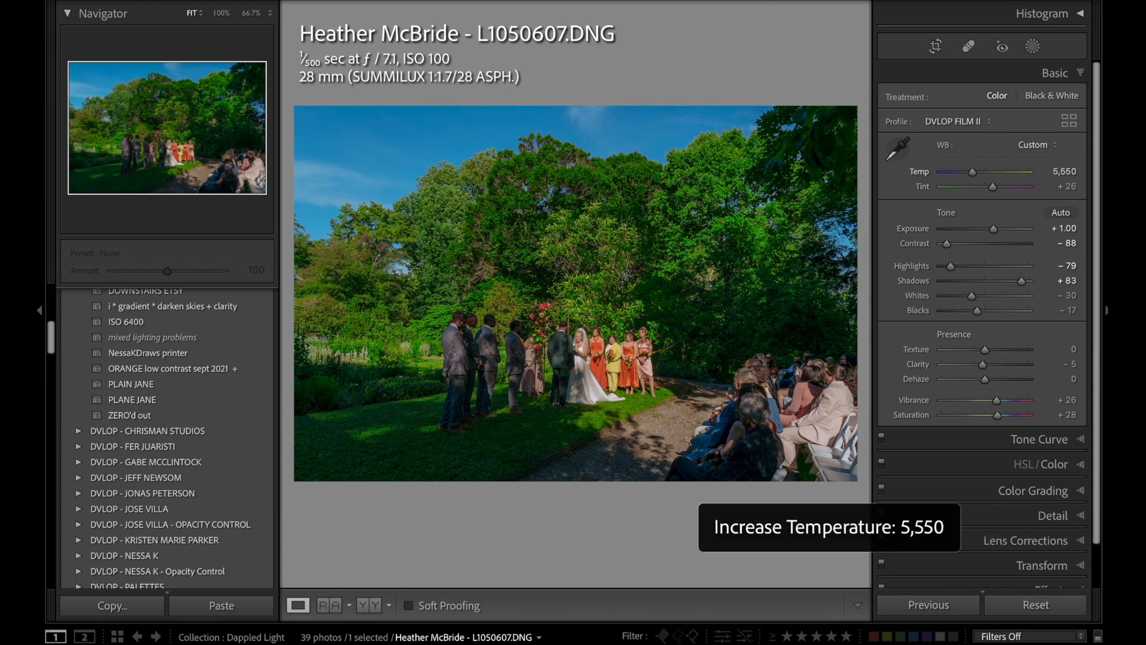
key("period")
key("period")
key("equal")
key("equal")
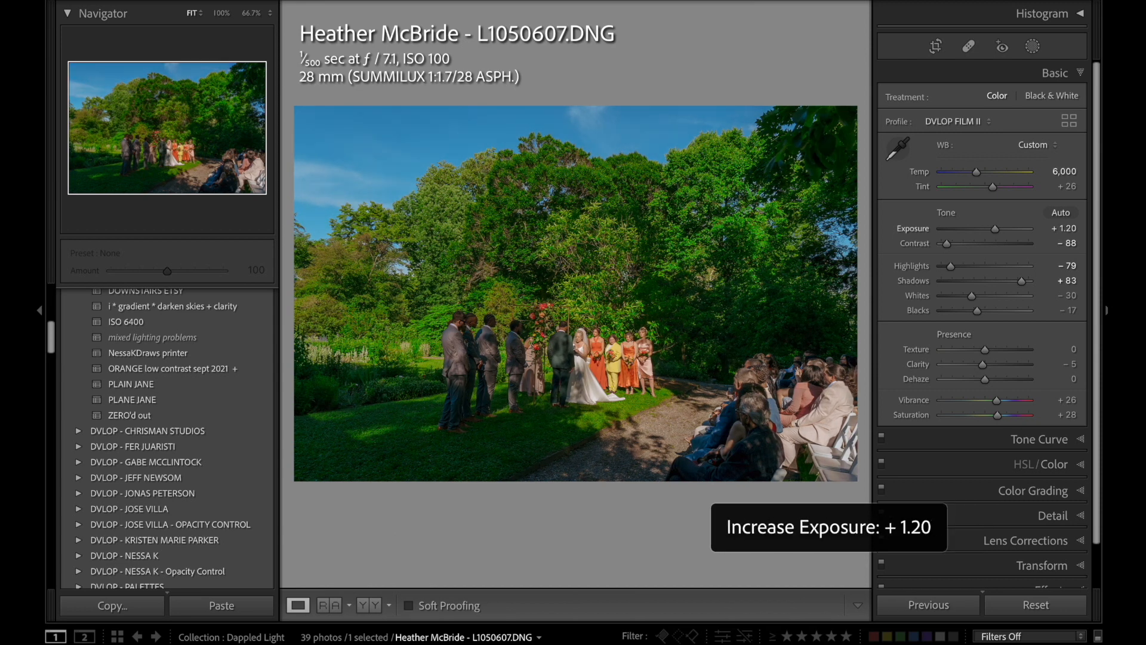
Mute the garden photo's greens to a Saturation of −68 and lower the overall Exposure to +1.10.
left_click(1050, 463)
left_click(963, 147)
left_click_drag(972, 205, 945, 205)
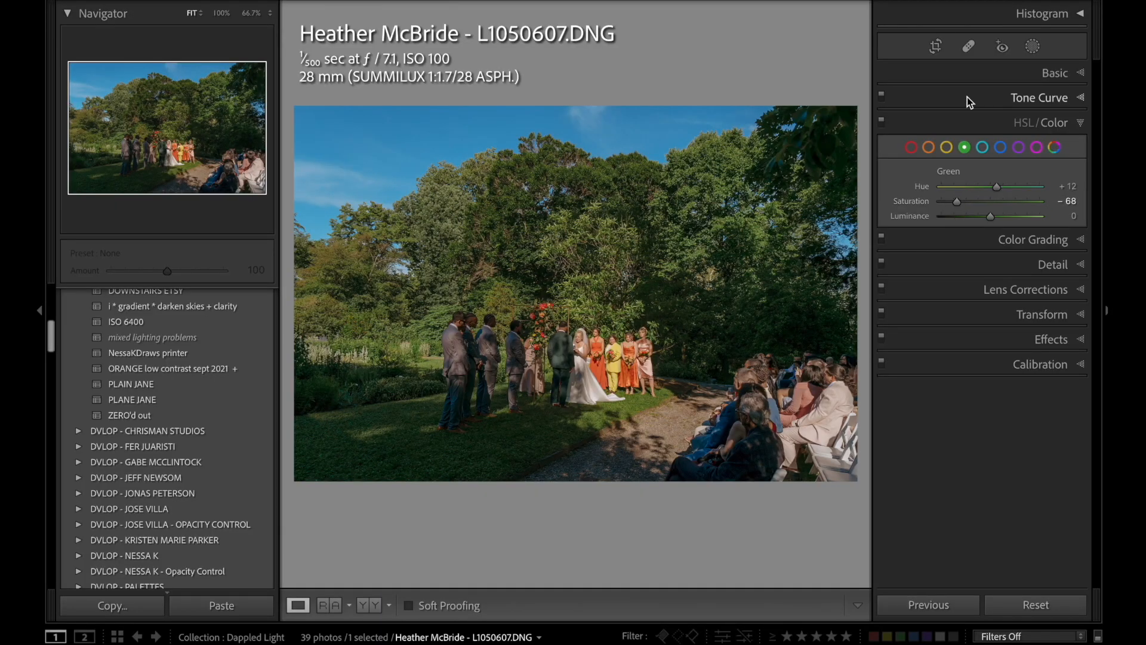
left_click(1037, 81)
key("minus")
key("minus")
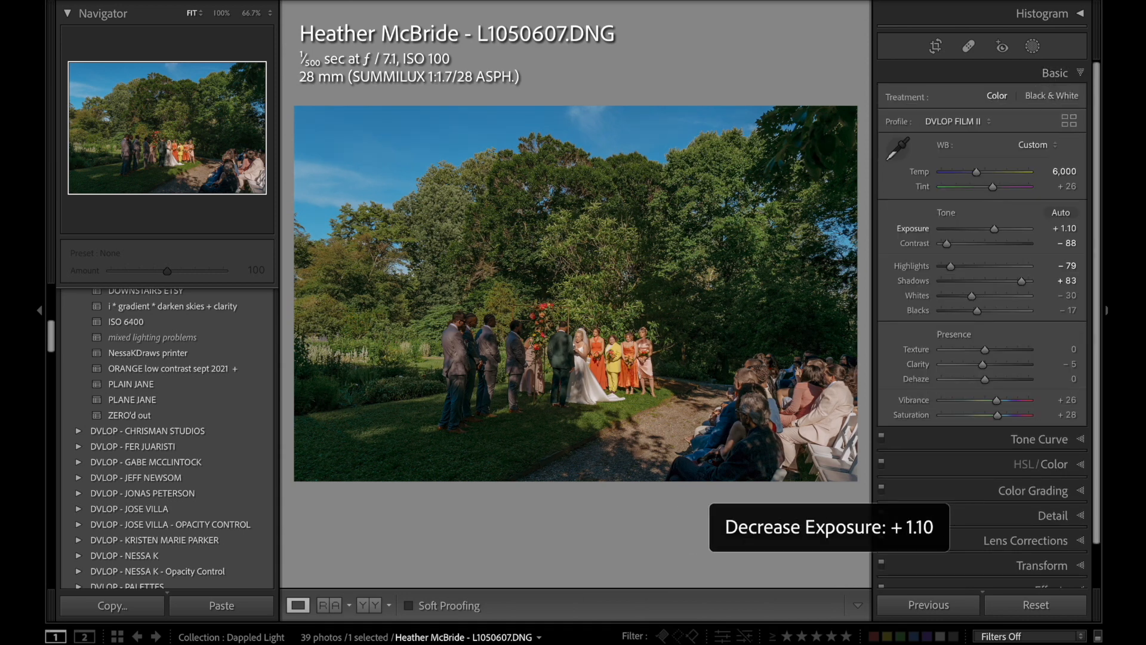
Compare the garden ceremony photo with its unedited state and inspect the wedding party.
left_click(1025, 610)
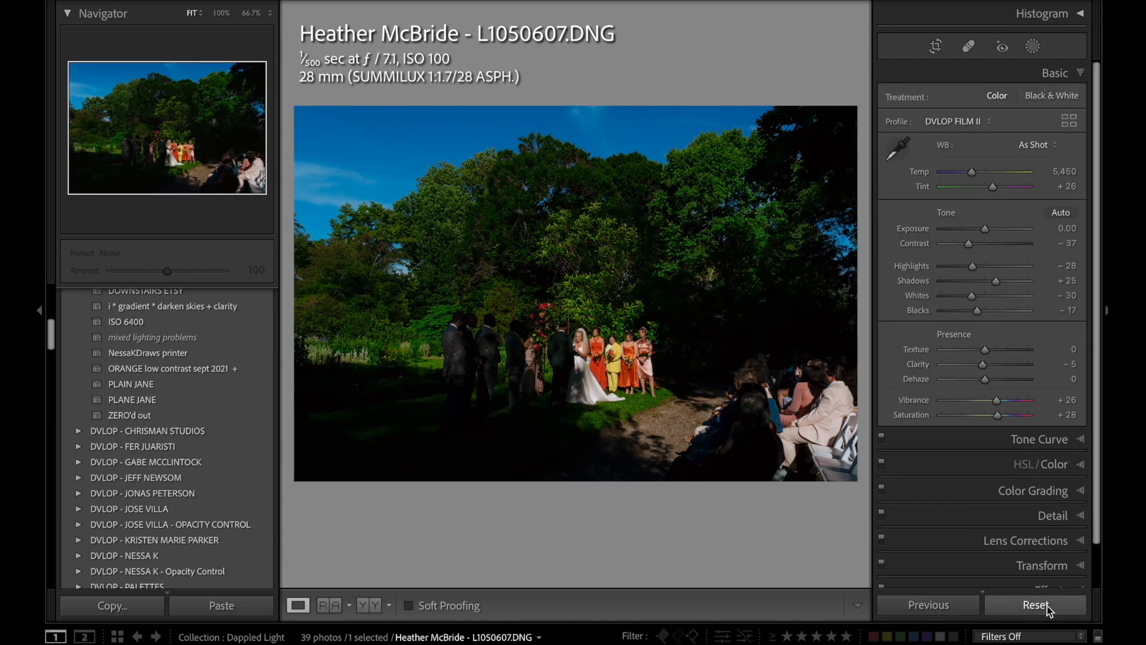
key("ctrl+z")
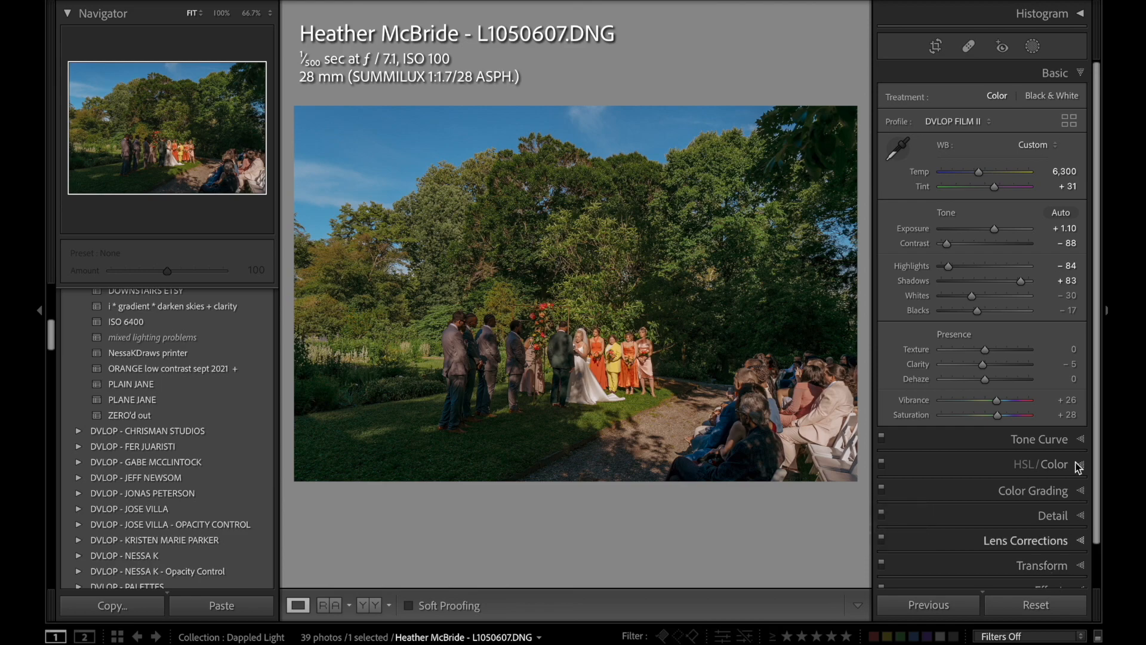
left_click(616, 376)
left_click(616, 376)
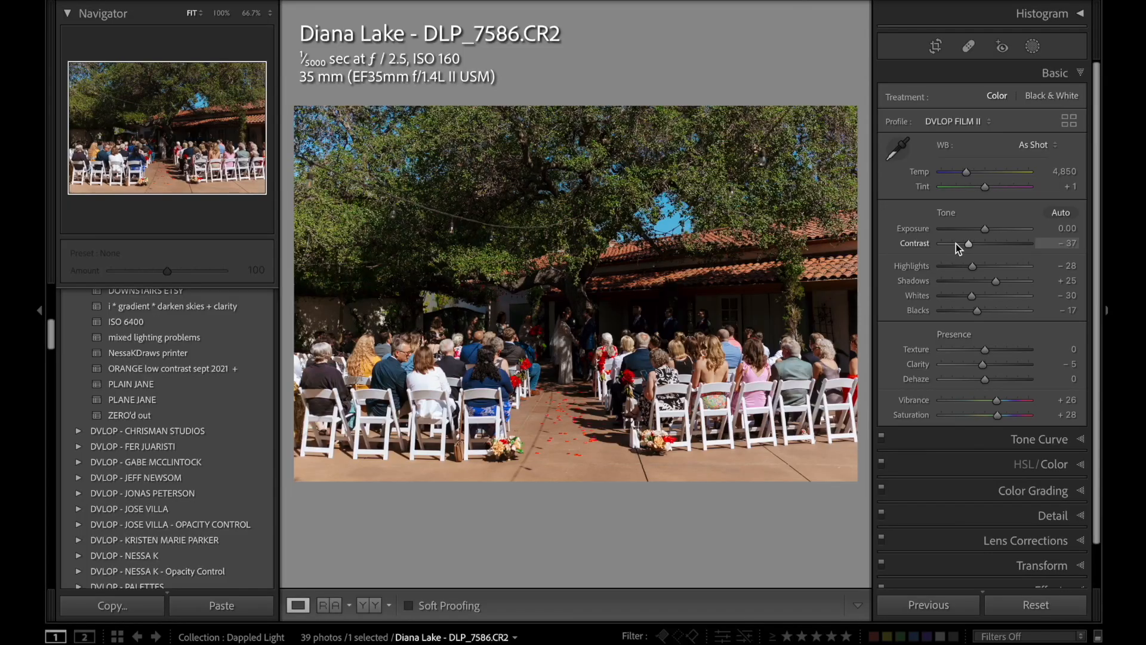
Set courtyard ceremony photo DLP_7586's Contrast to −100, Highlights to −85, Shadows to +80 and Vibrance to +41.
left_click_drag(959, 245, 1020, 285)
key("comma")
key("comma")
key("comma")
key("comma")
key("comma")
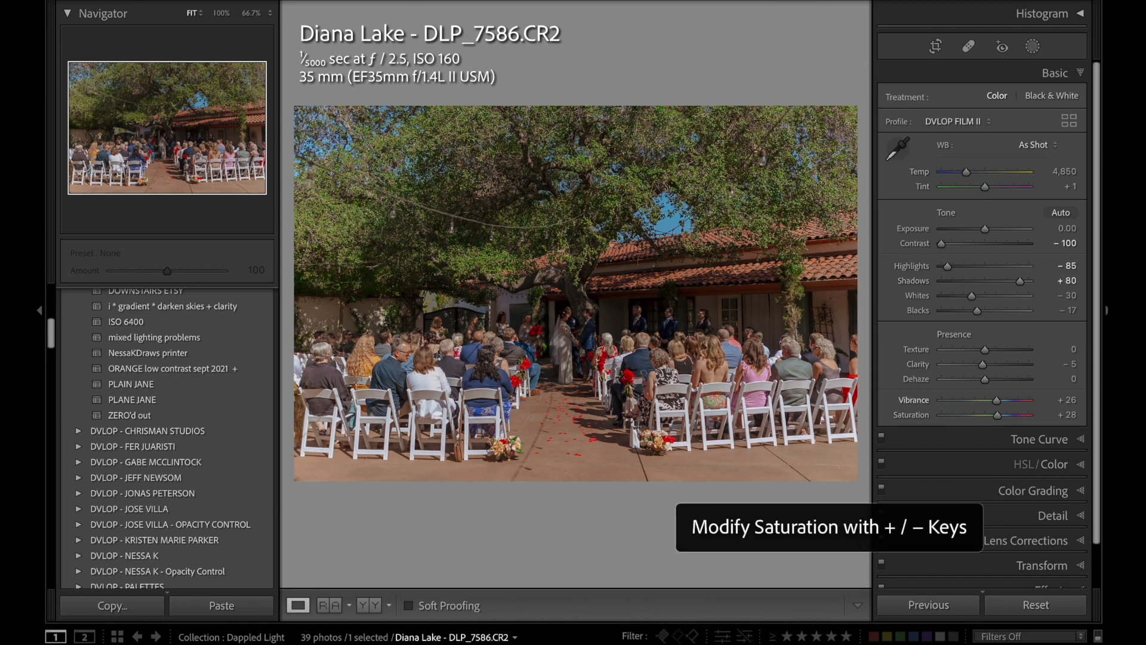
key("period")
key("equal")
key("equal")
key("equal")
Raise the courtyard photo's Exposure to +1.10 and warm its Temp to 5,050.
key("period")
key("period")
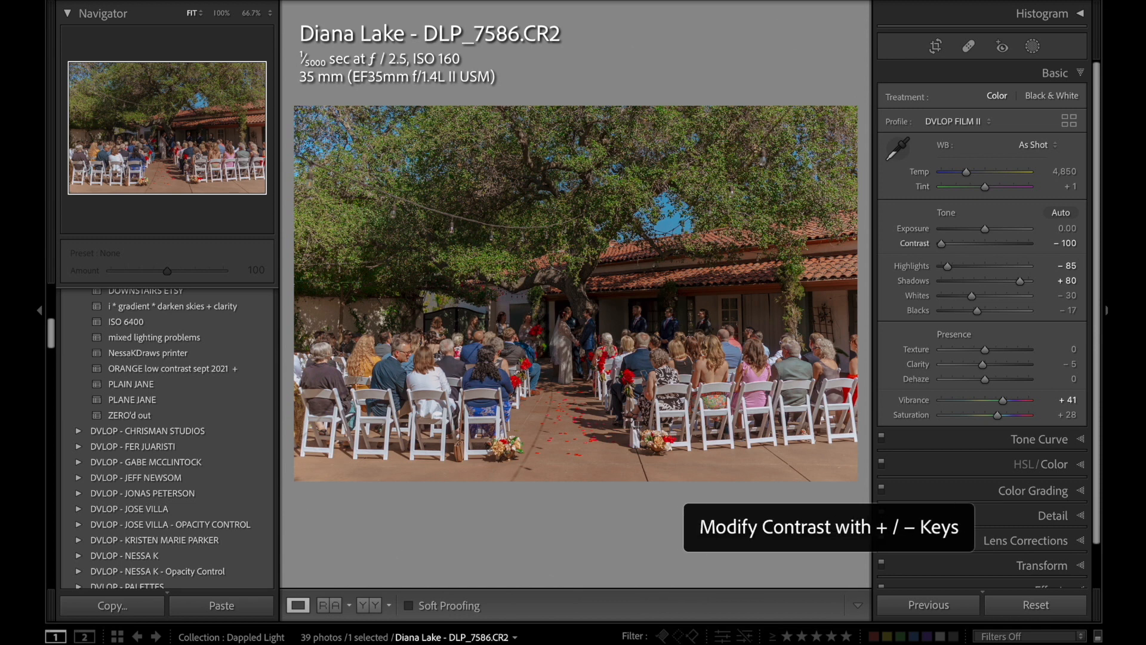
key("equal")
key("equal")
key("equal")
key("equal")
key("equal")
key("equal")
key("equal")
key("equal")
key("equal")
key("equal")
key("equal")
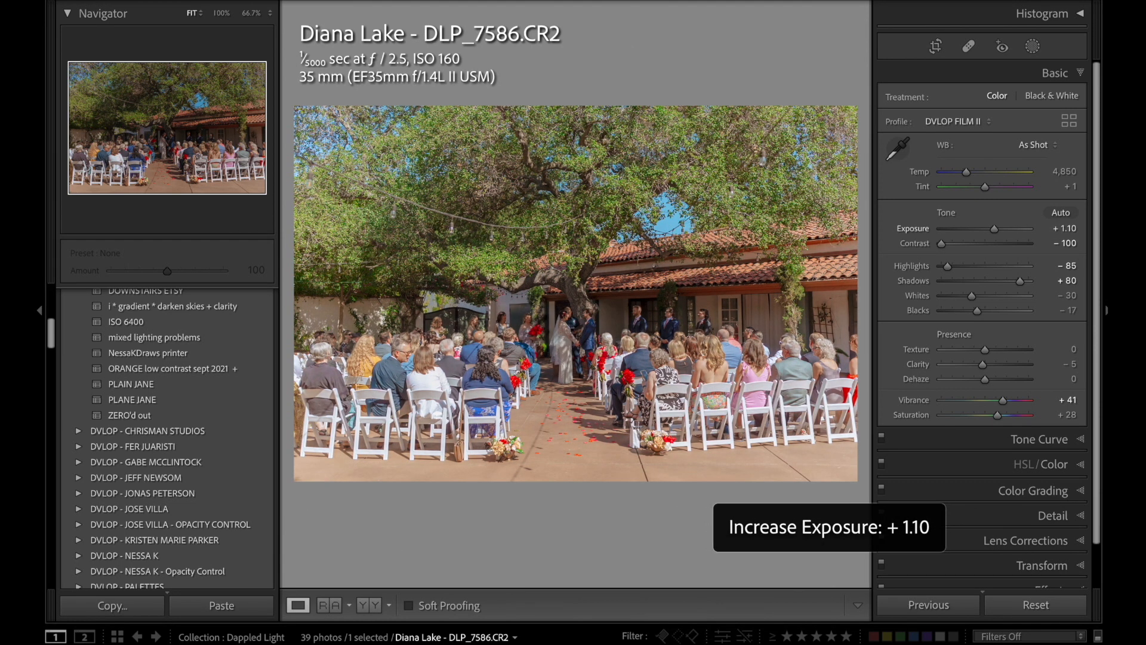
key("comma")
key("comma")
key("equal")
key("equal")
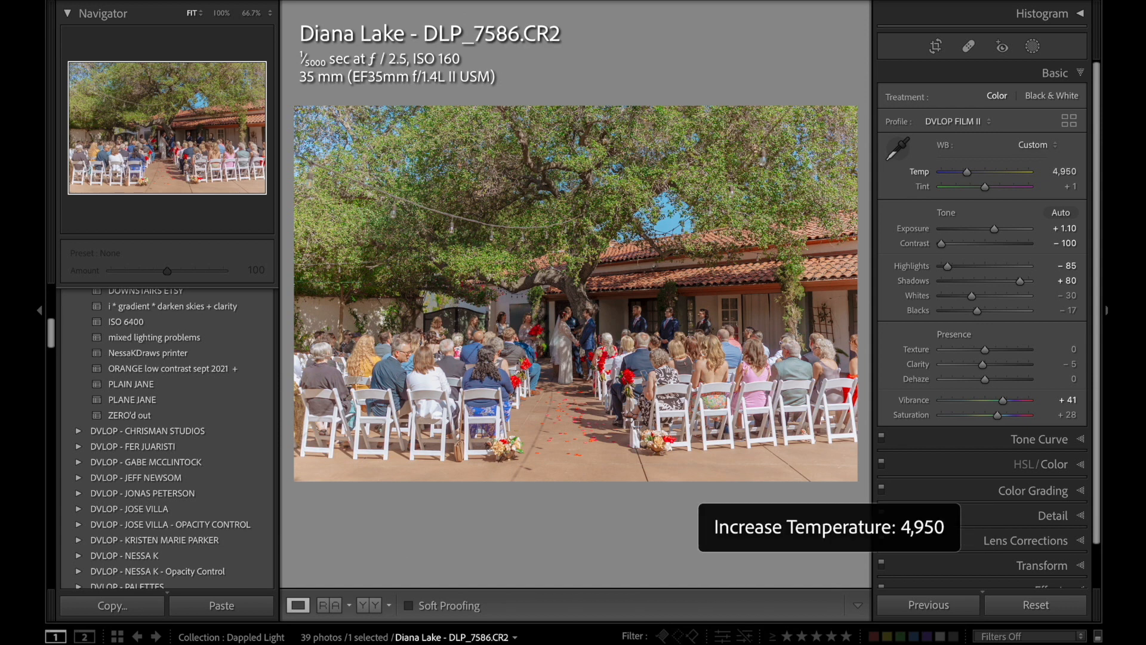
Add a linear gradient mask over the seated guests and paving with Exposure −1.06, Contrast −78 and Shadows −32.
left_click(1032, 46)
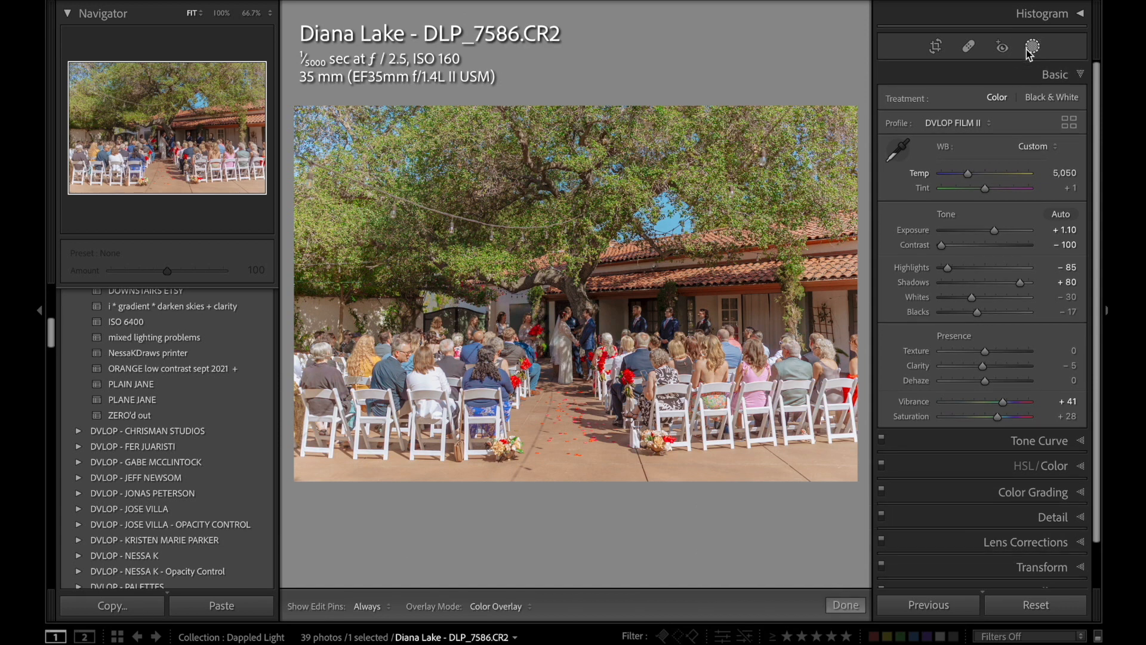
left_click(935, 166)
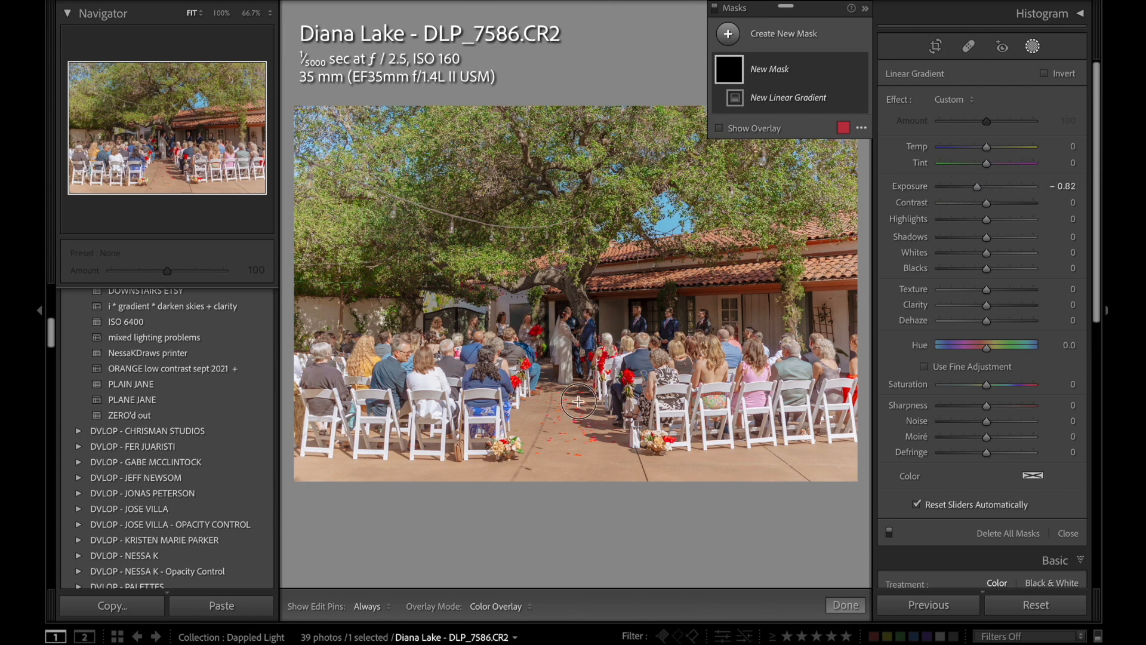
left_click_drag(579, 401, 580, 305)
left_click_drag(577, 395, 579, 374)
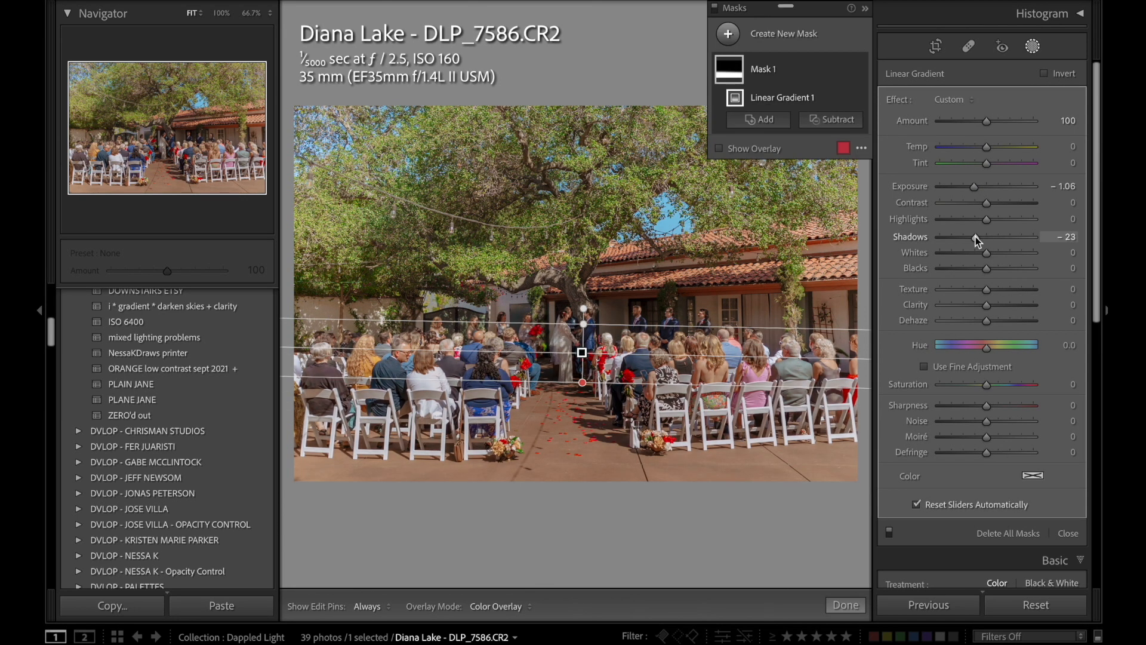
left_click_drag(975, 237, 951, 210)
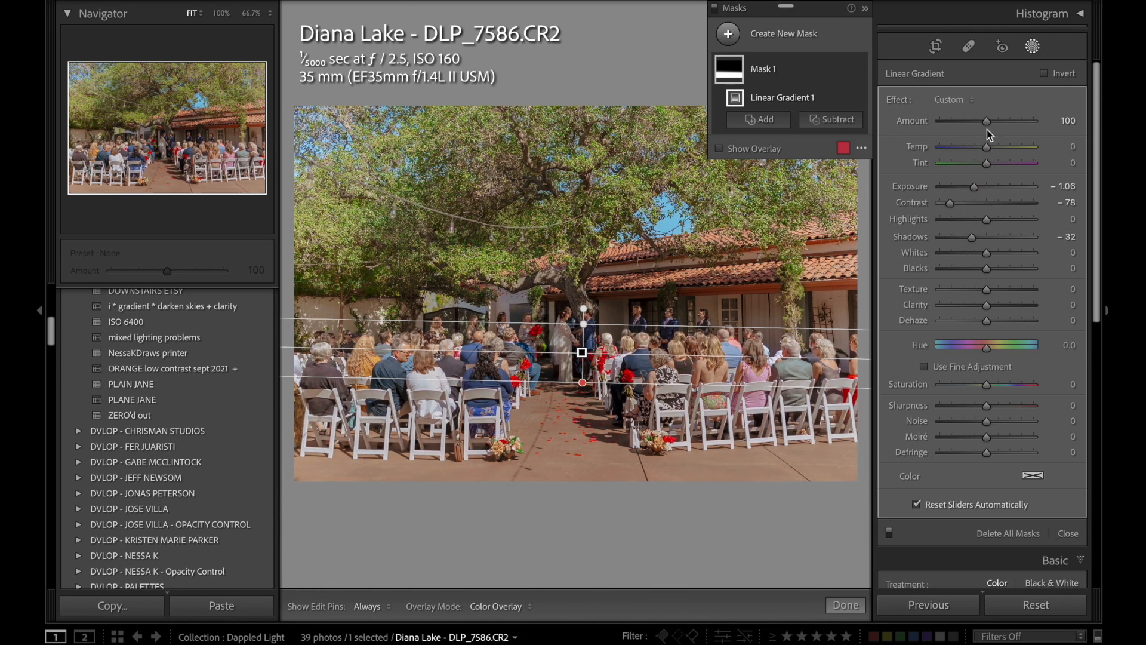
Cool the foreground gradient to Temp −10, shift it slightly higher on the guests, and finish masking.
left_click_drag(988, 153, 984, 154)
left_click_drag(582, 352, 578, 344)
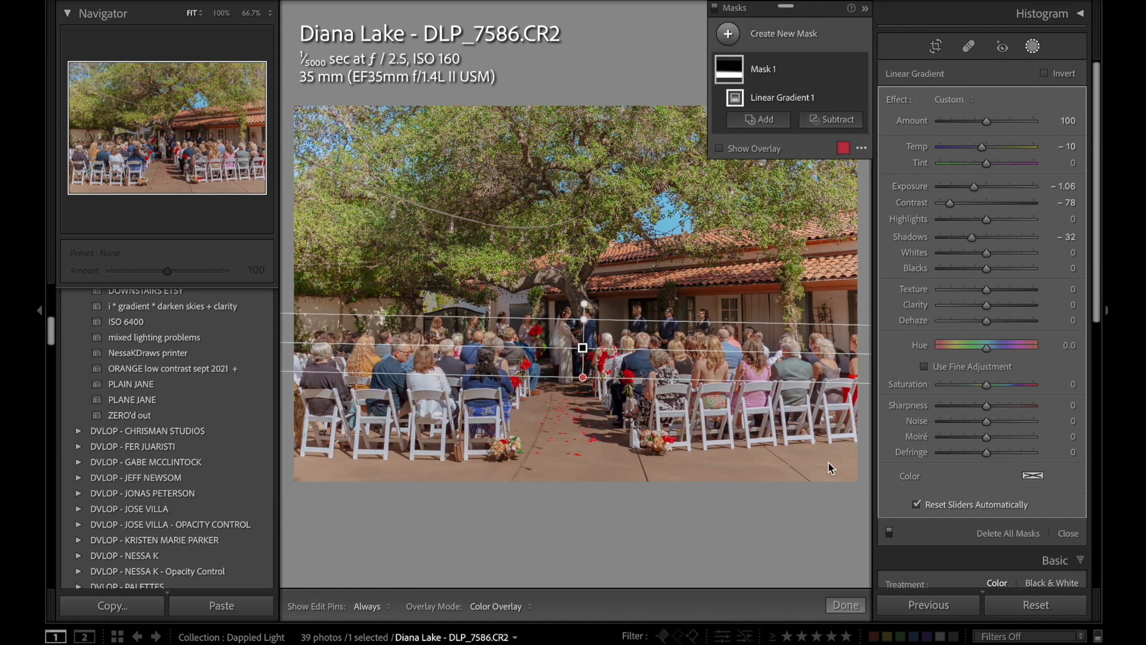
key("m")
Raise the whole courtyard photo's Exposure to +1.40 and its Temp to 5,150.
key("period")
key("period")
key("period")
key("equal")
key("equal")
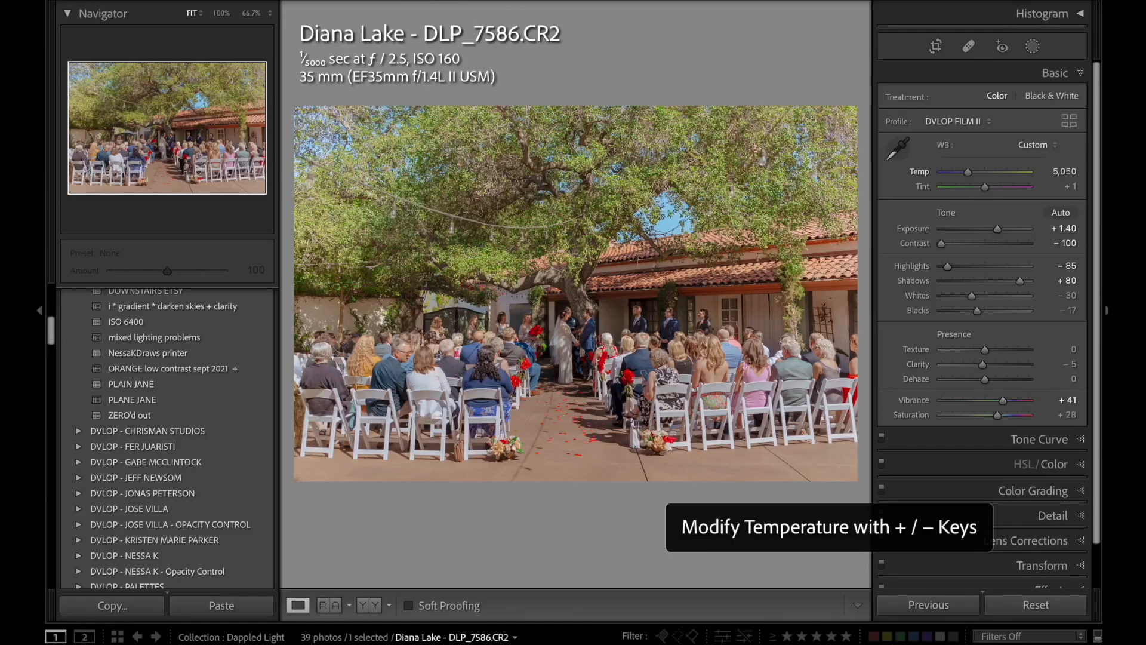
key("equal")
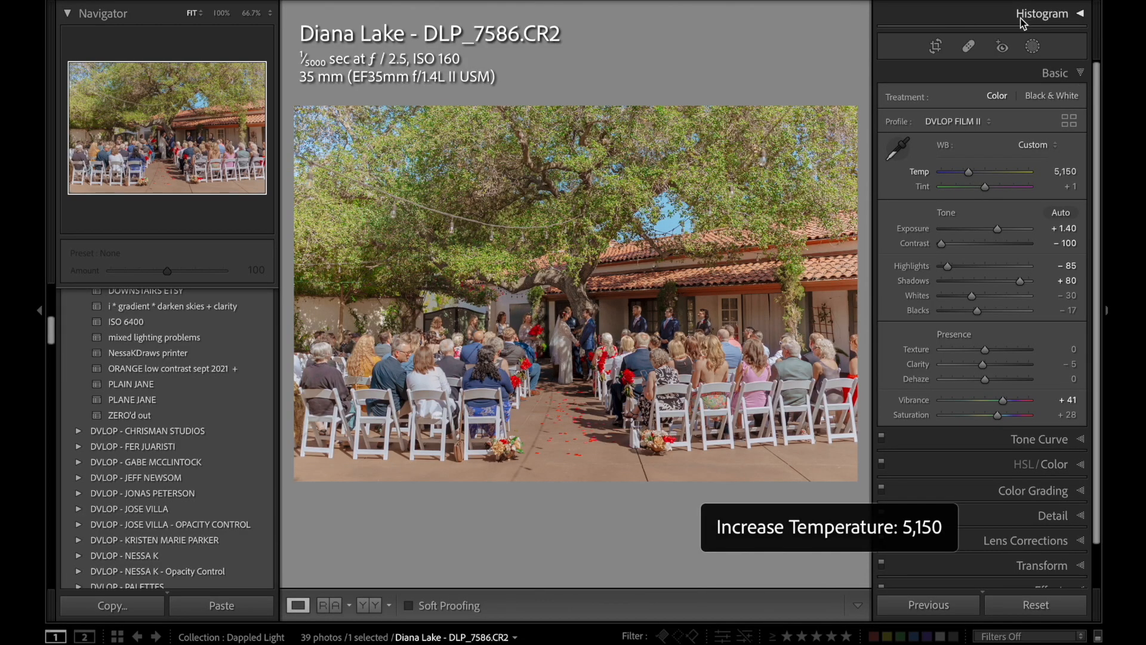
Create a second linear gradient mask covering the tree canopy and fading out towards the couple.
left_click(1033, 46)
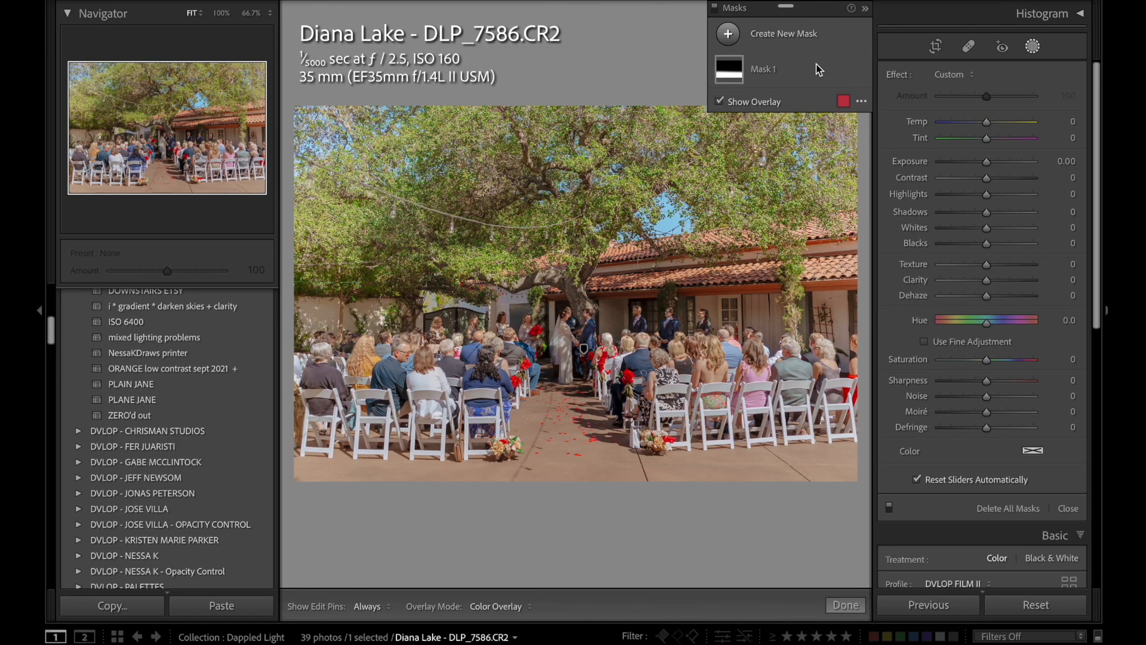
left_click(790, 34)
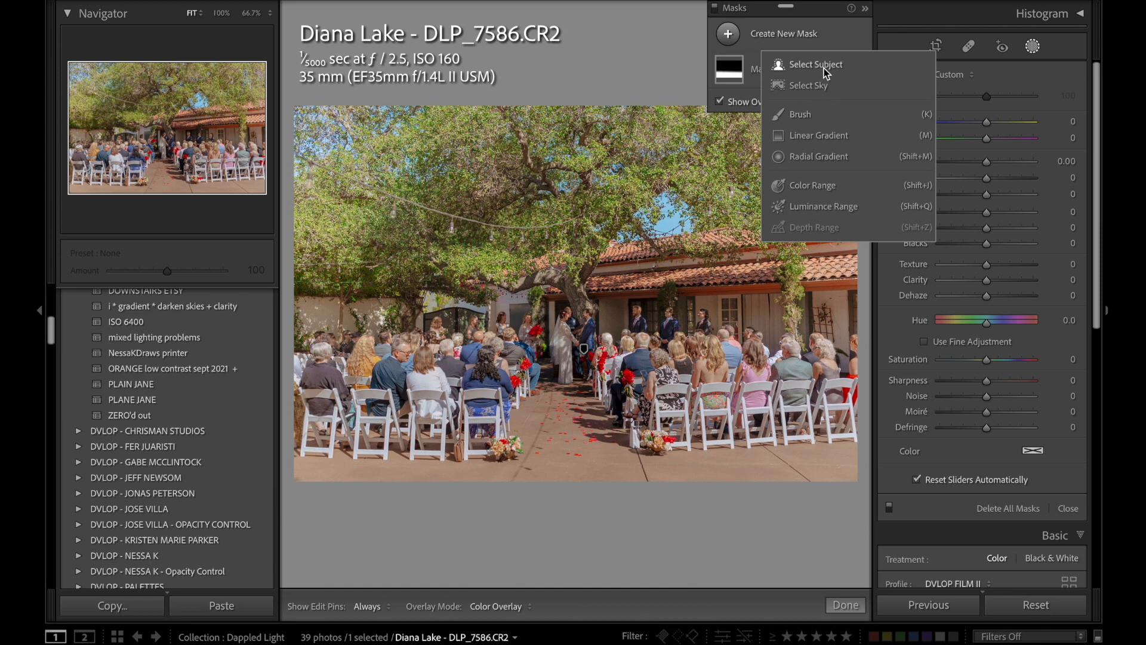
left_click(830, 136)
left_click_drag(541, 204, 556, 323)
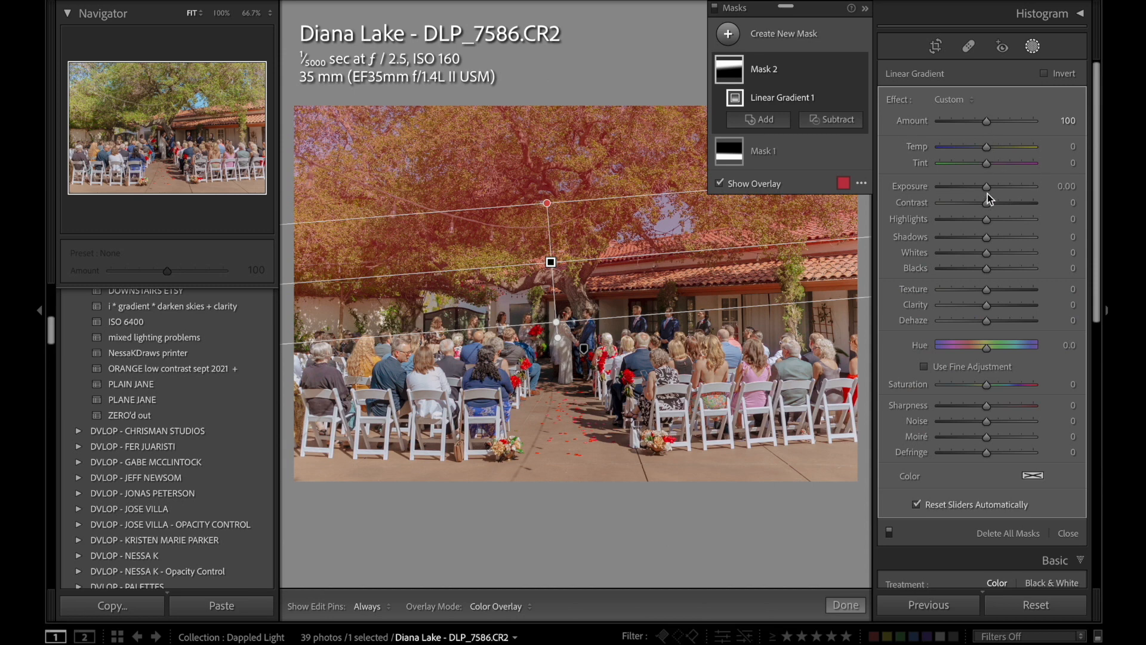
Darken the tree gradient to Exposure −0.63, move it slightly lower without the overlay, and finish masking.
key("o")
left_click_drag(986, 187, 979, 187)
left_click_drag(561, 263, 567, 287)
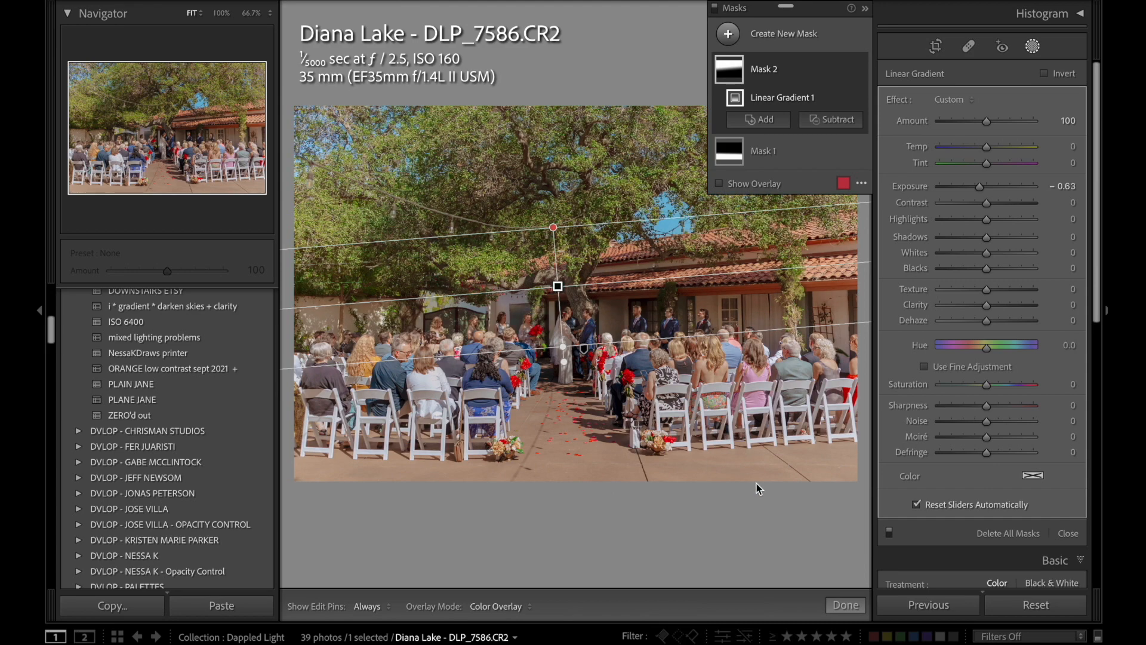
key("d")
Compare the courtyard ceremony photo with its unedited state by resetting it and restoring the edits.
left_click(1072, 606)
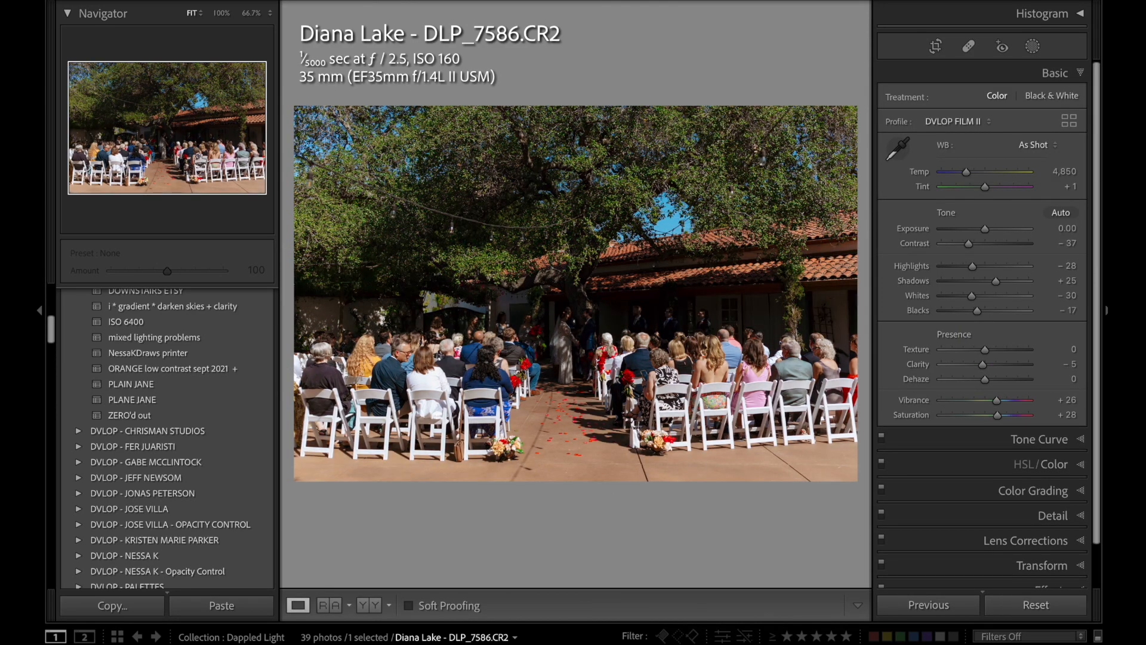
key("ctrl+z")
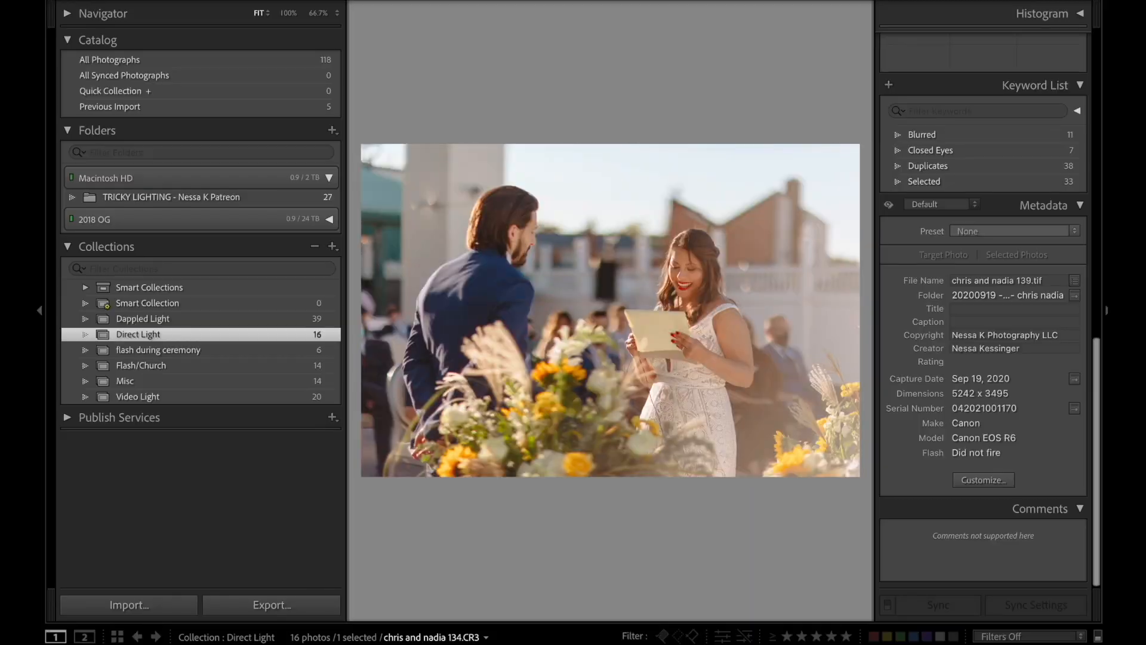
View the sunlit rooftop ceremony photos 134, 115 and 101 in the Direct Light collection and compare how the light falls.
key("shift+Right")
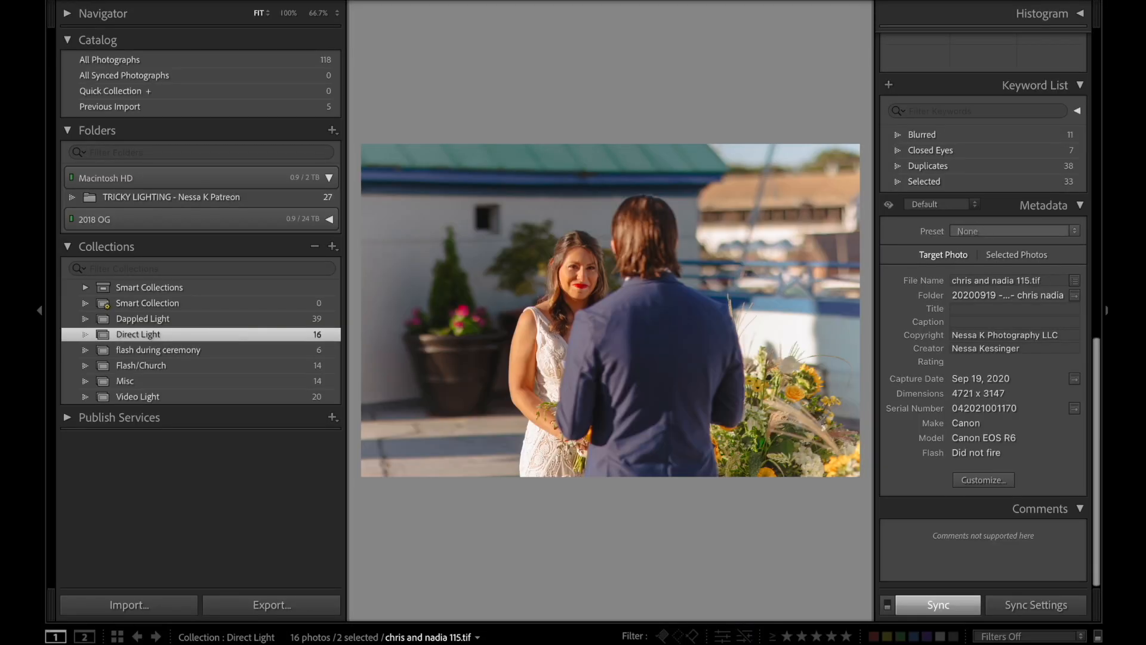
key("Left")
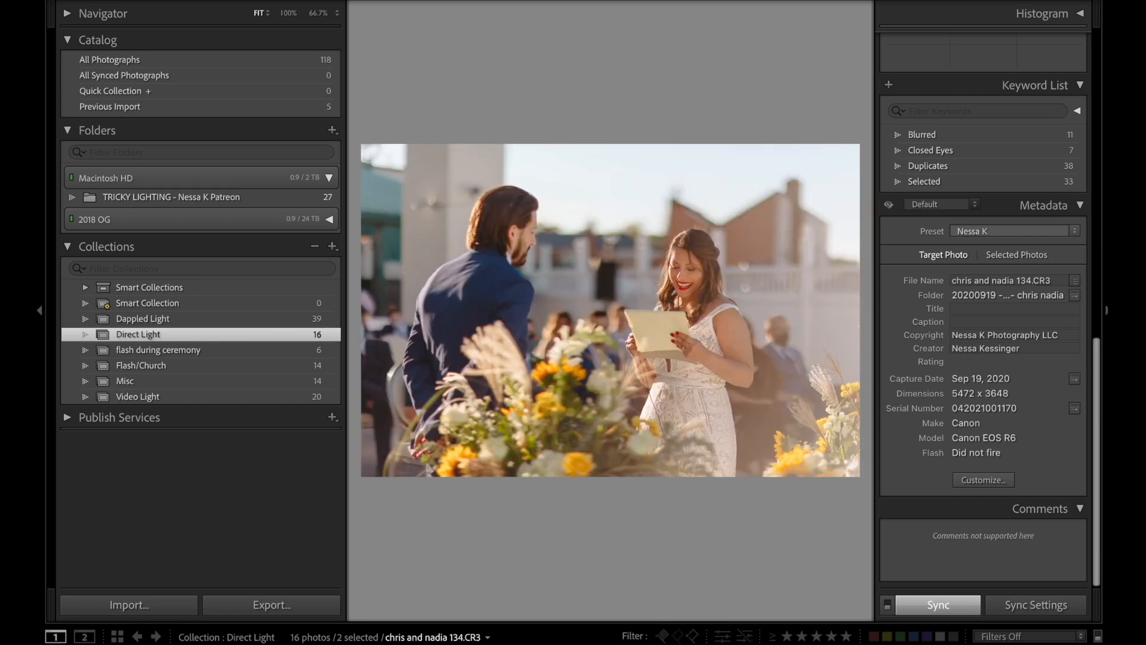
key("Right")
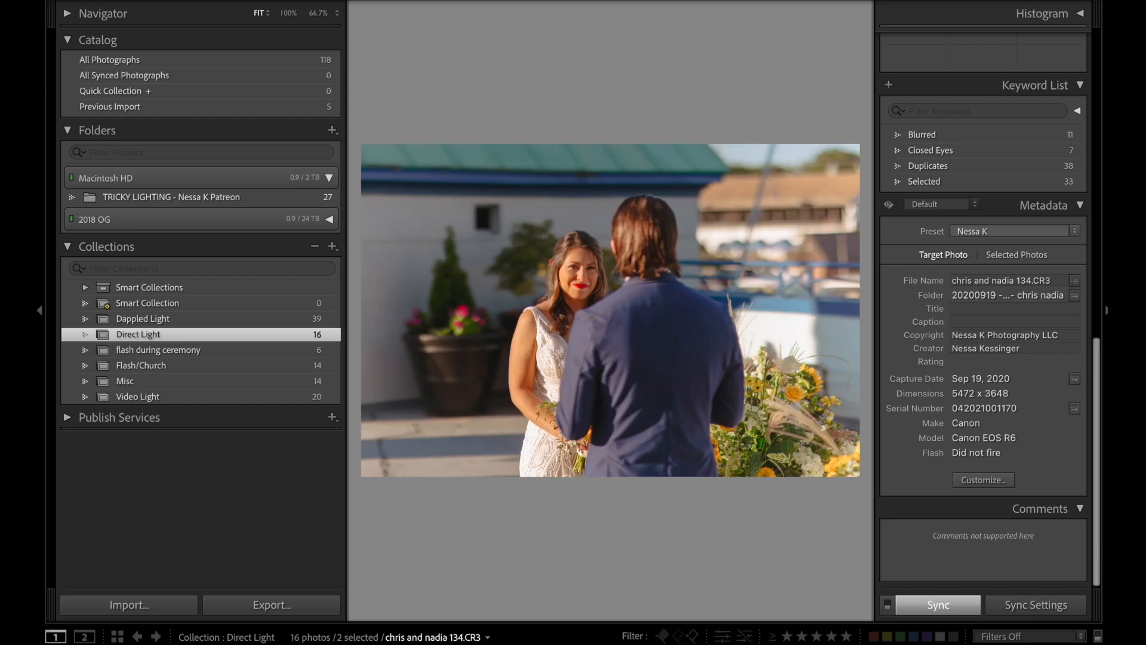
key("Left")
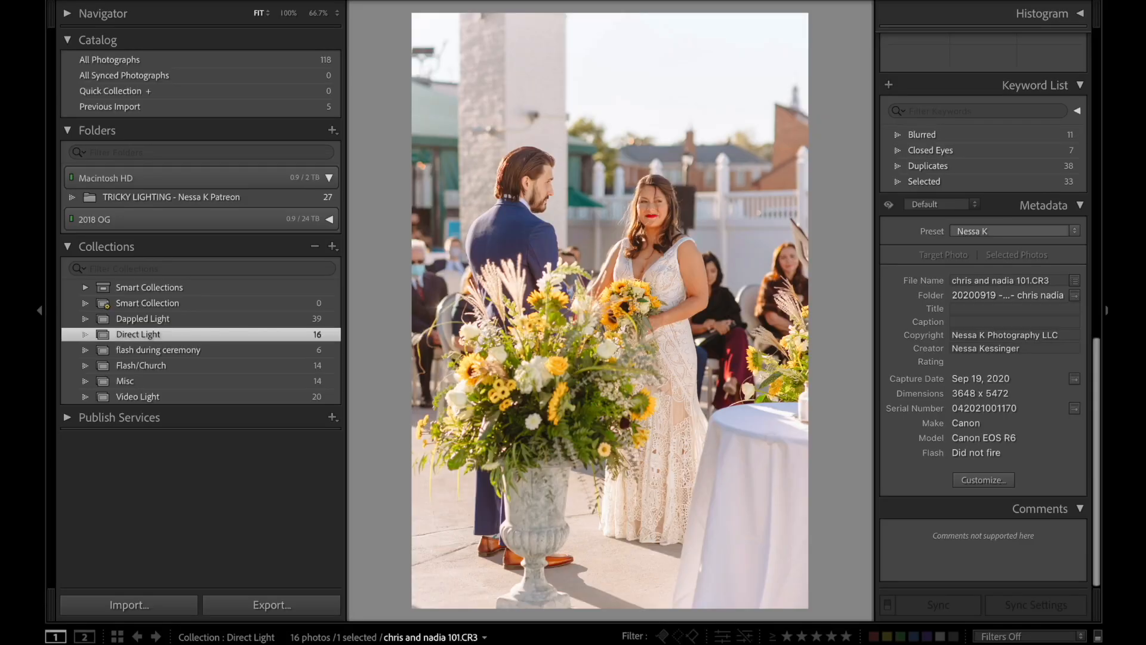
key("Right")
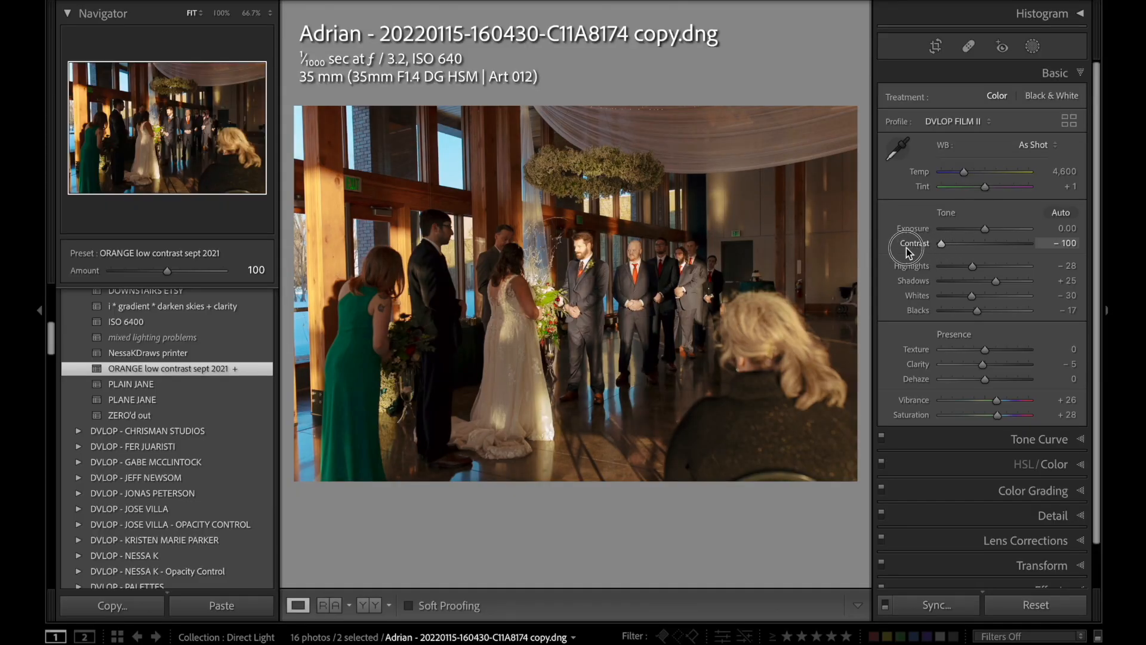
Set indoor ceremony photo C11A8174's Contrast to −100, Highlights to −81, Shadows to +81 and Temp to 4,350.
left_click_drag(906, 247, 907, 249)
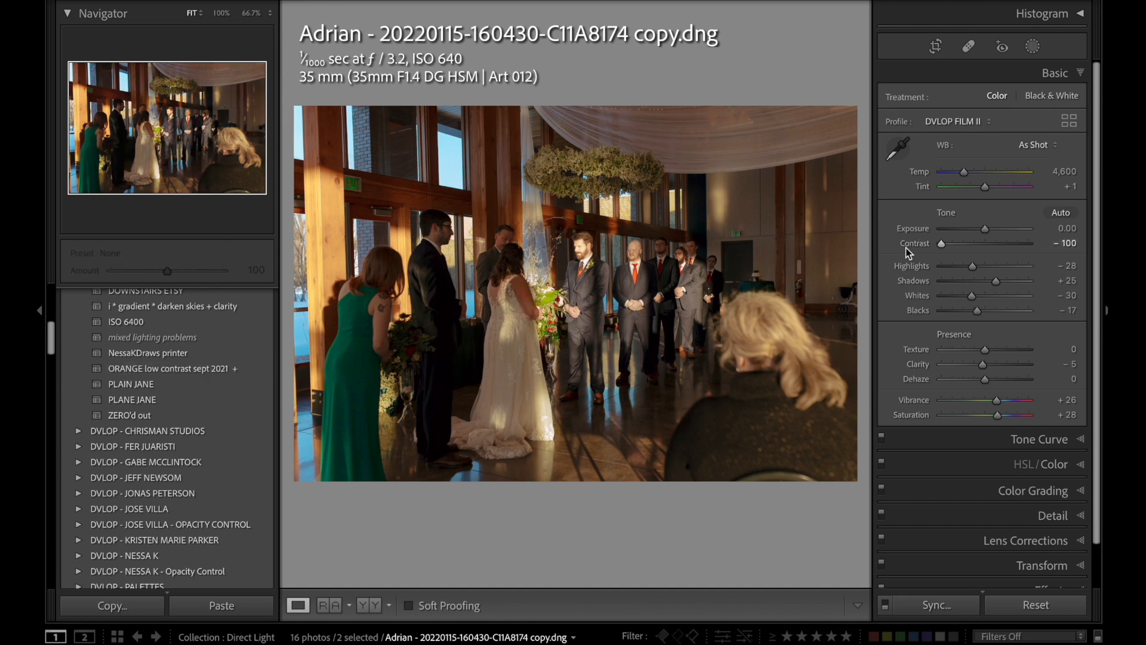
left_click_drag(960, 273, 1021, 283)
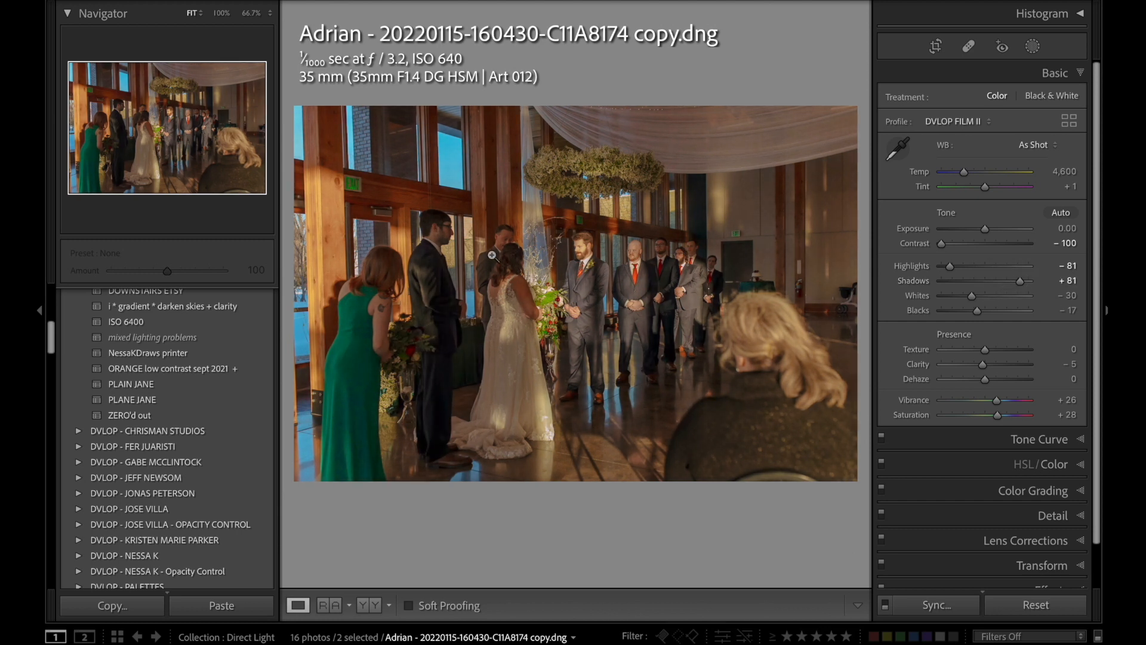
key("period")
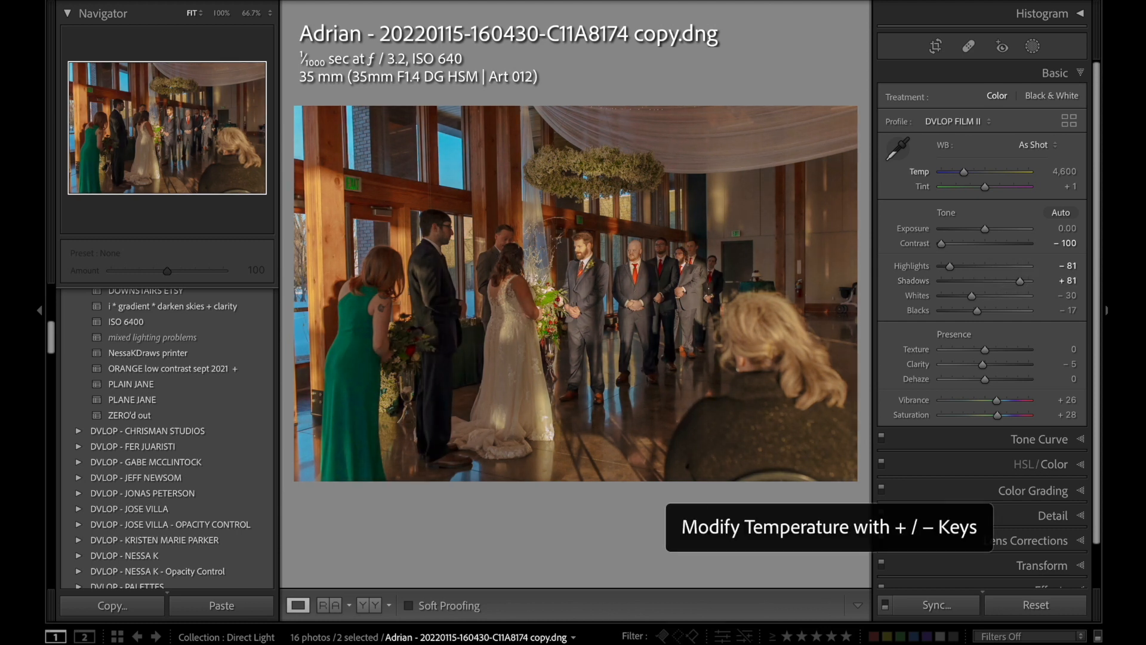
key("minus")
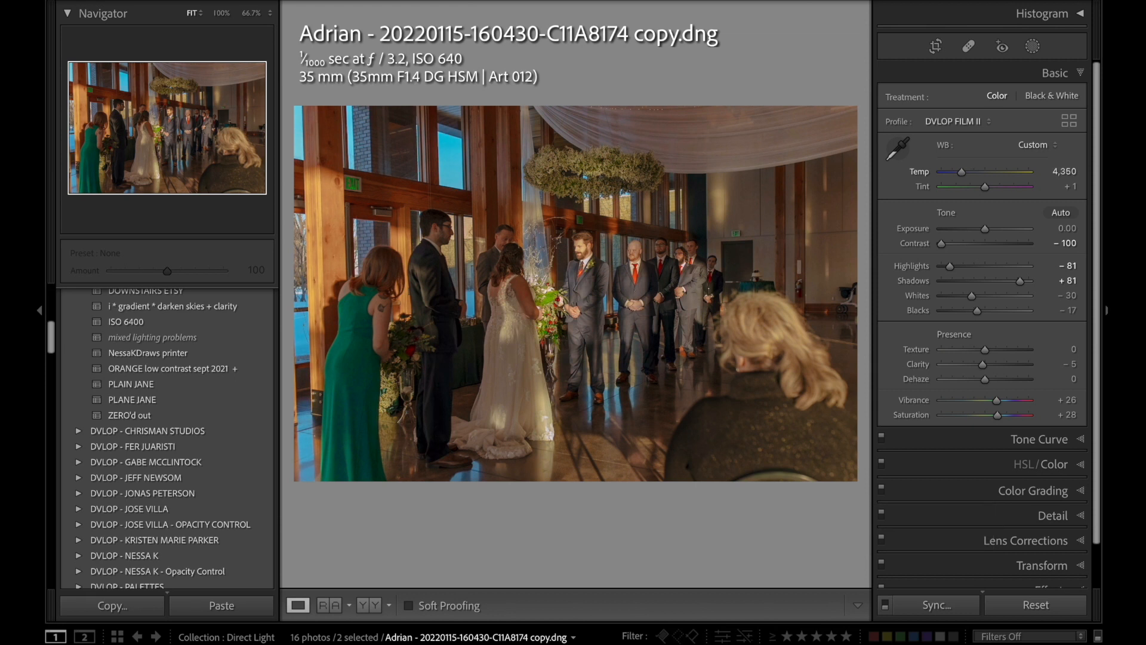
Shift the yellow Hue to −32 in indoor ceremony photo C11A8174 and reduce the yellow Saturation further.
left_click(1051, 465)
left_click(947, 148)
left_click(564, 242)
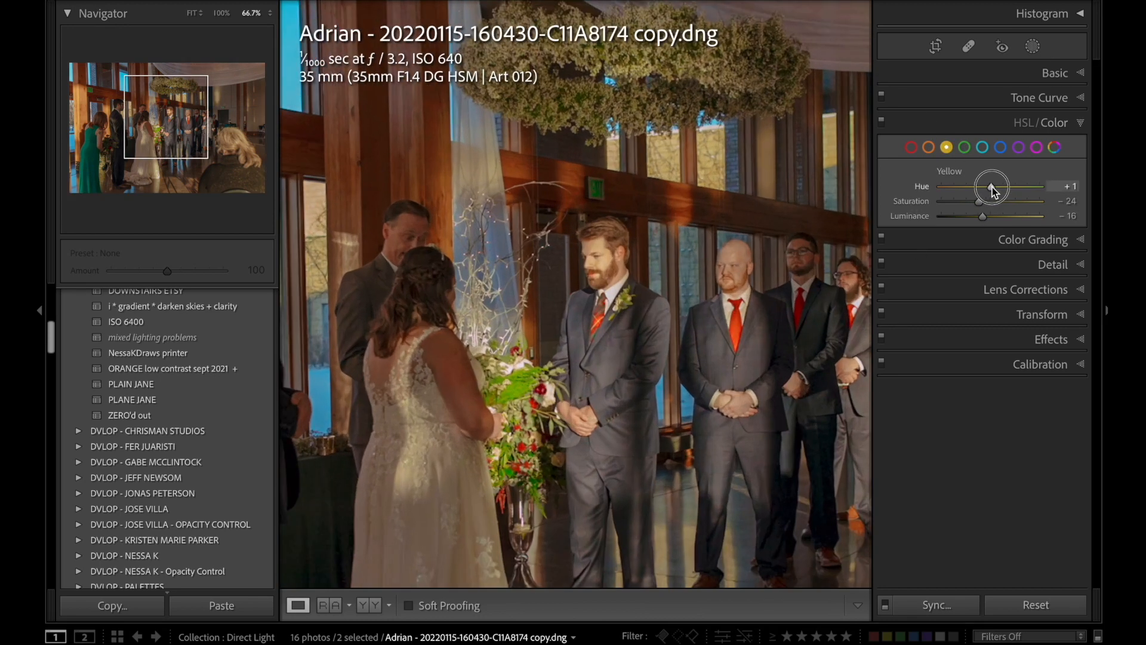
left_click_drag(989, 187, 976, 189)
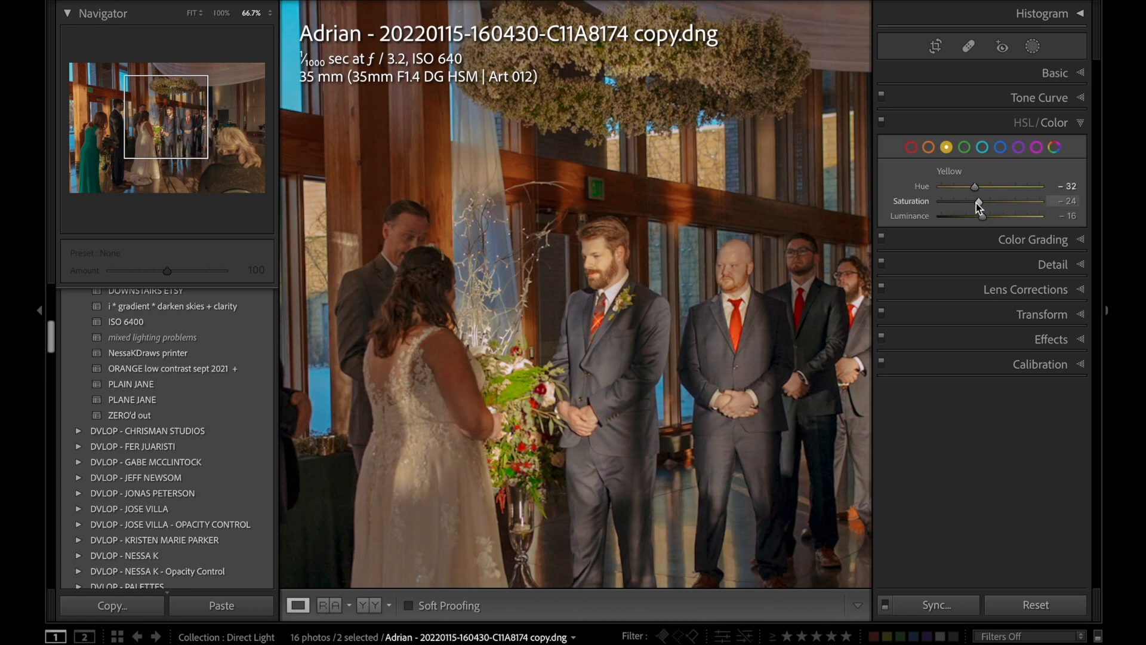
left_click_drag(977, 205, 959, 203)
left_click(779, 302)
Fine-tune ceremony photo C11A8174 to Exposure +0.10 and Highlights −91.
left_click(1055, 73)
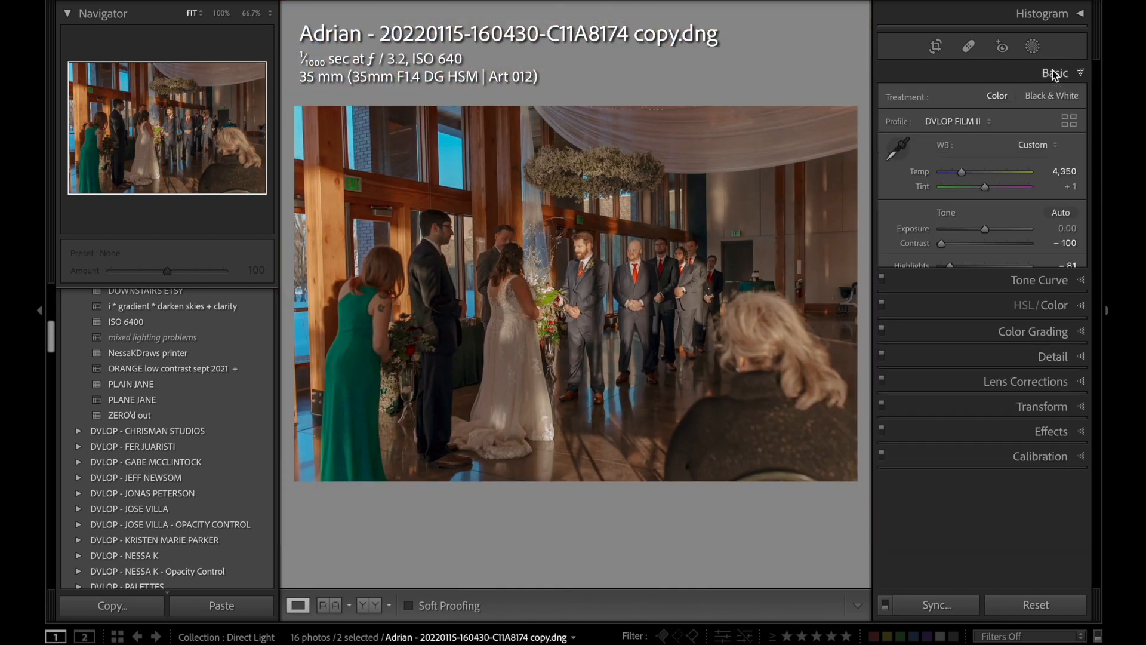
key("period")
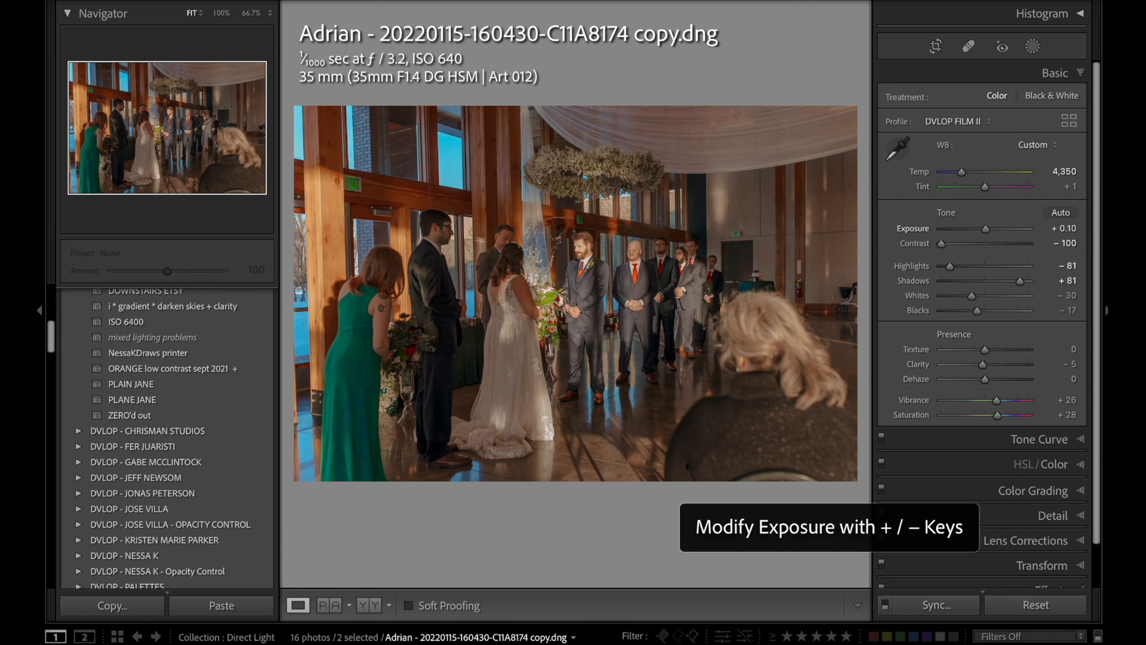
key("equal")
key("minus")
key("period")
key("period")
key("minus")
key("minus")
key("comma")
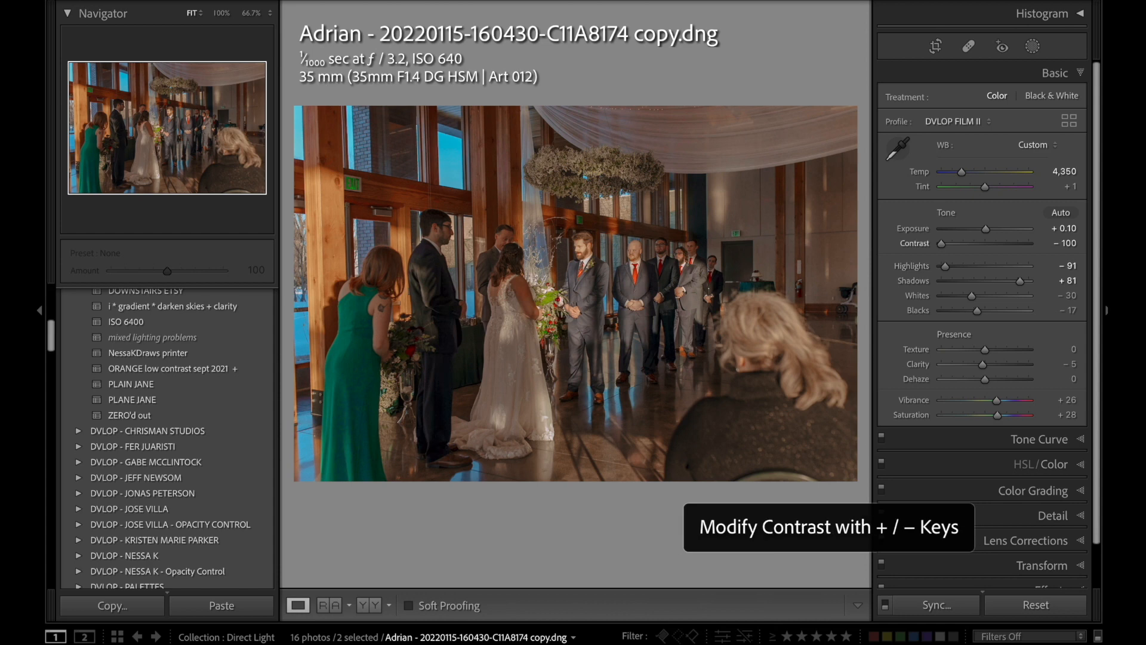
Compare the edited ceremony photo with its reset state and the ZERO'd out preset, restoring the edits each time.
left_click(1036, 604)
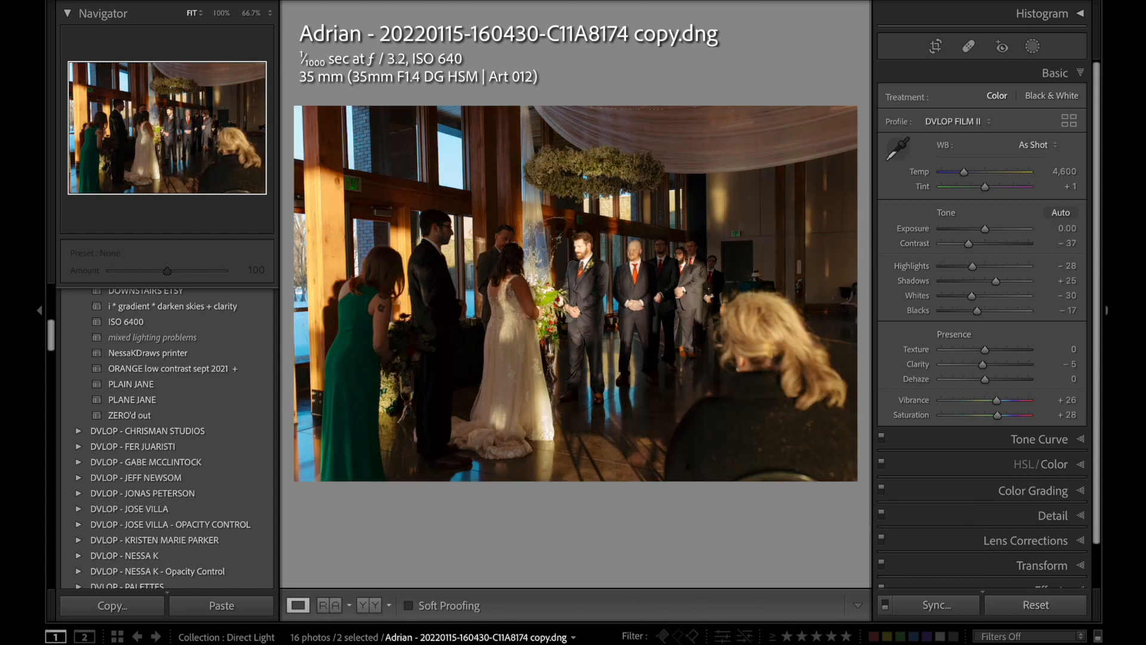
key("ctrl+z")
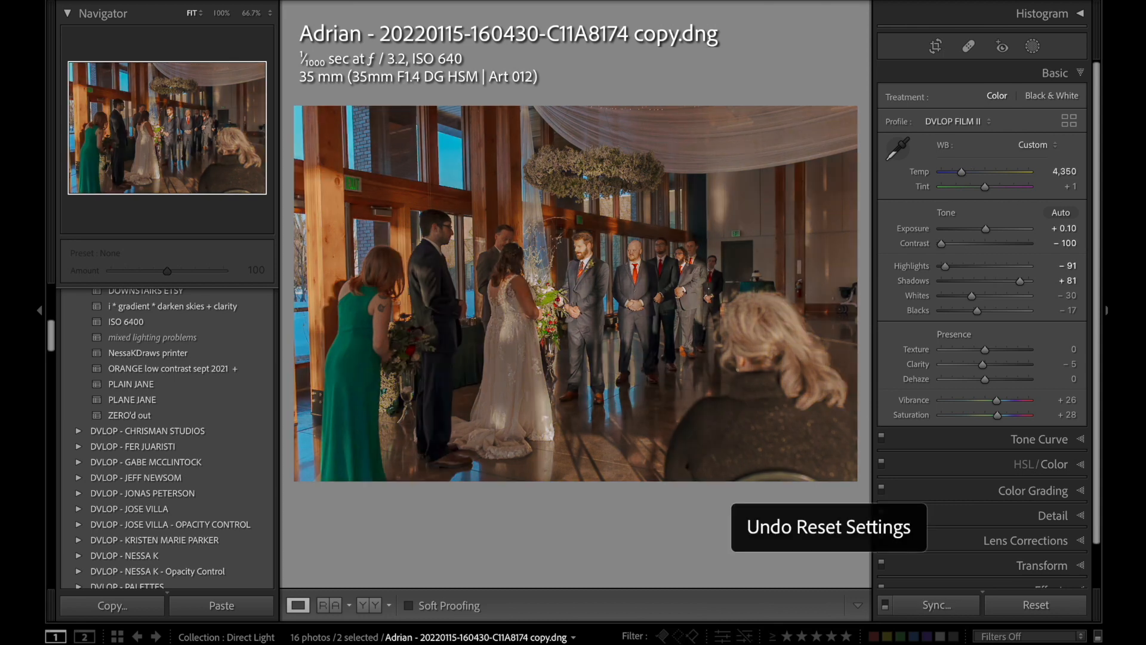
left_click(1044, 608)
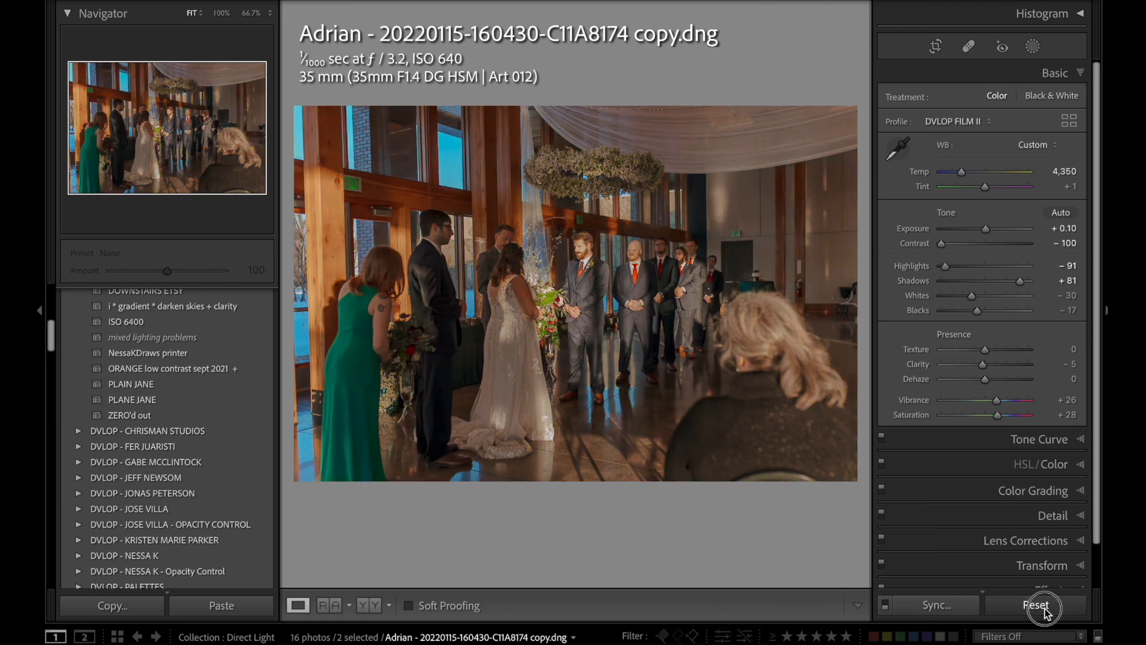
left_click(249, 416)
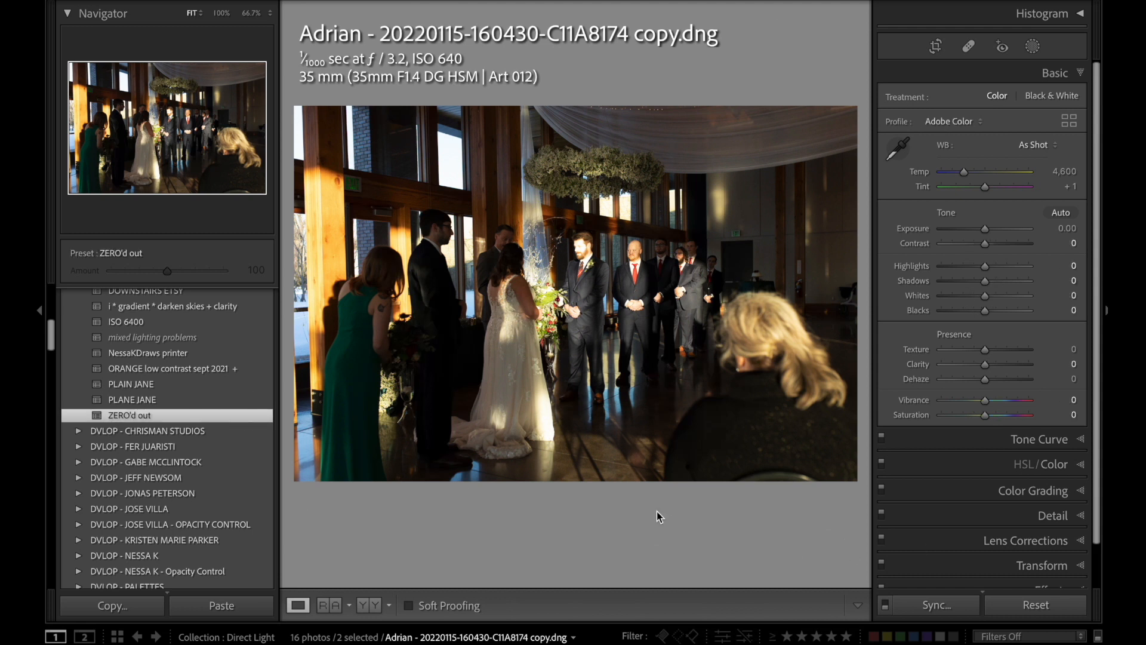
key("ctrl+z")
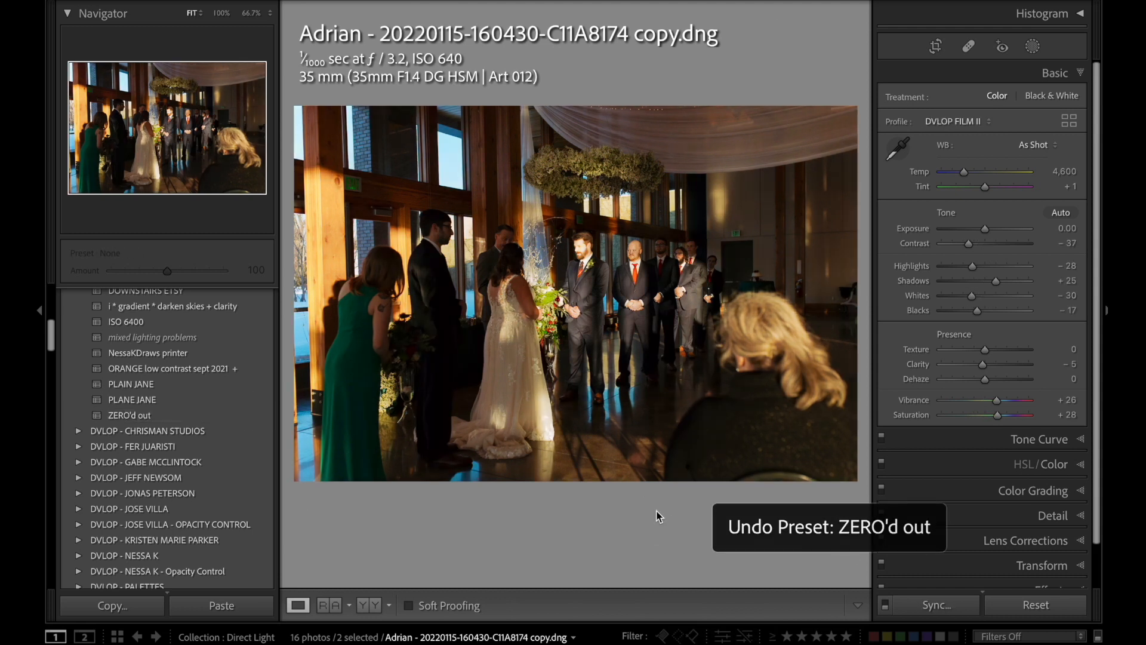
key("ctrl+z")
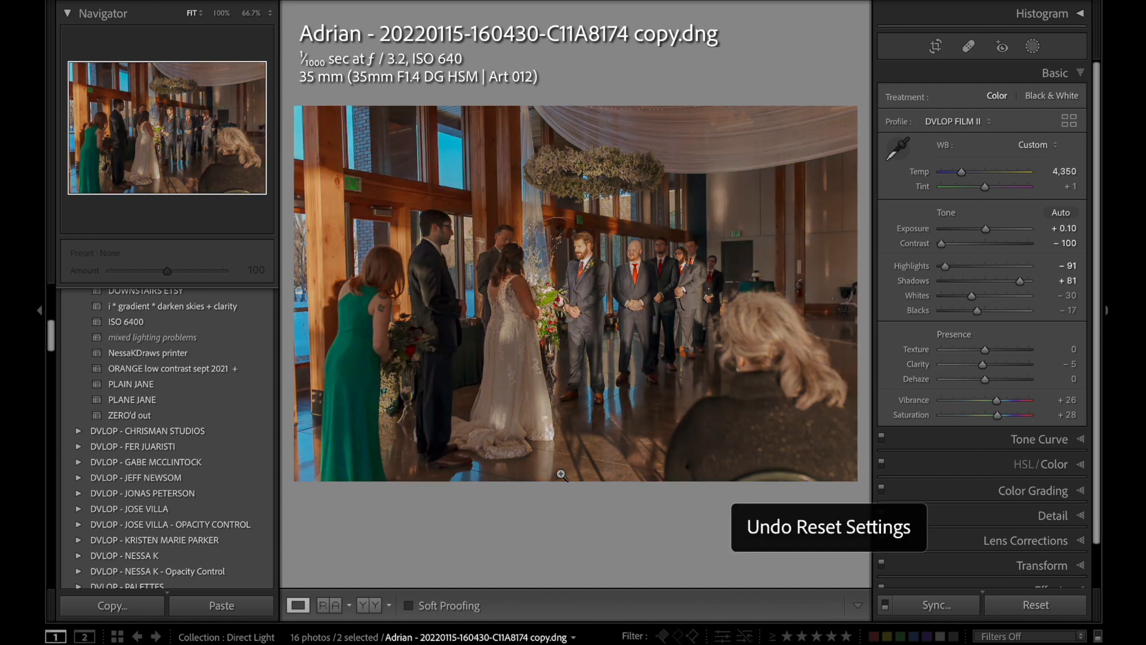
Apply the previous photo's settings to groomsmen photo C11A8188, then compare them with the reset state and restore them.
key("Right")
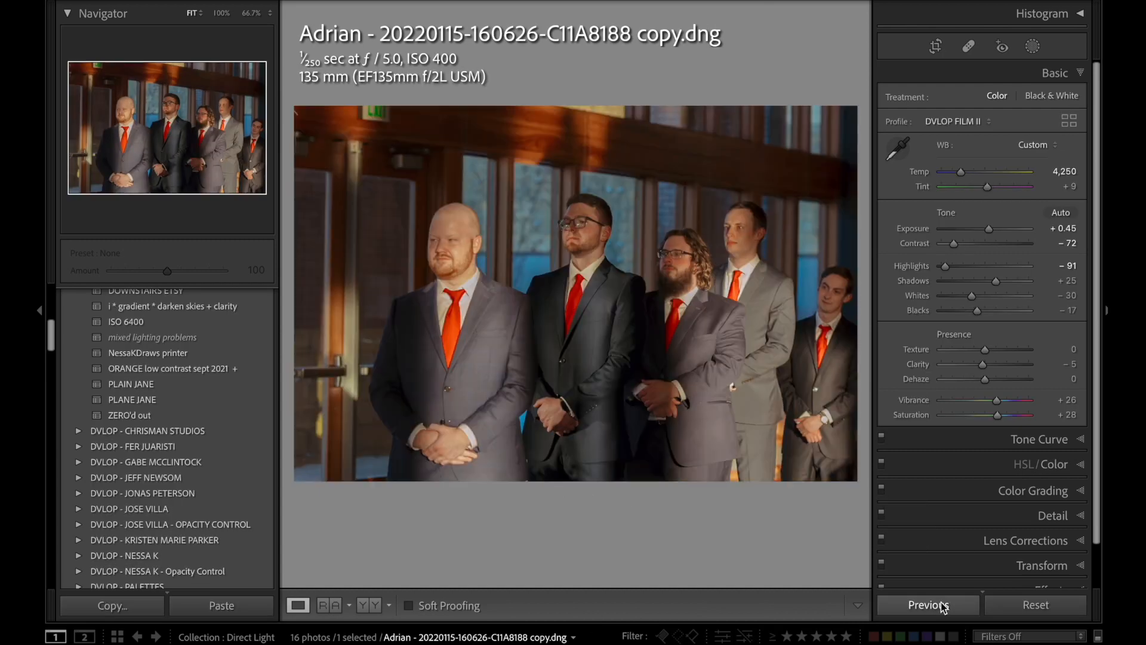
left_click(1057, 612)
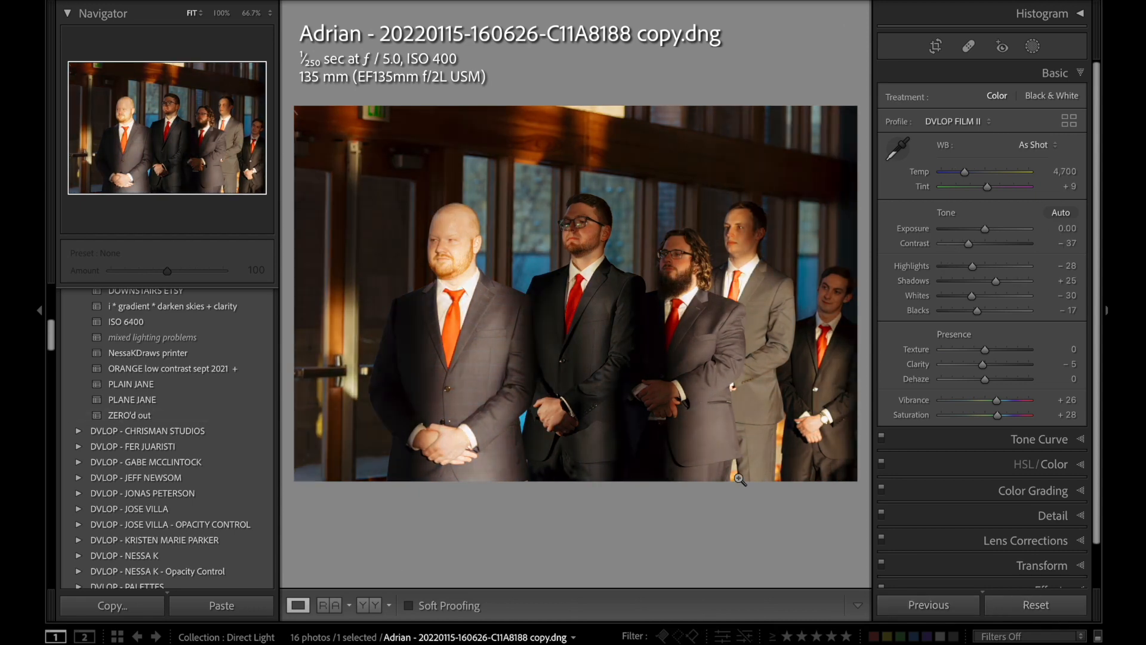
key("ctrl+z")
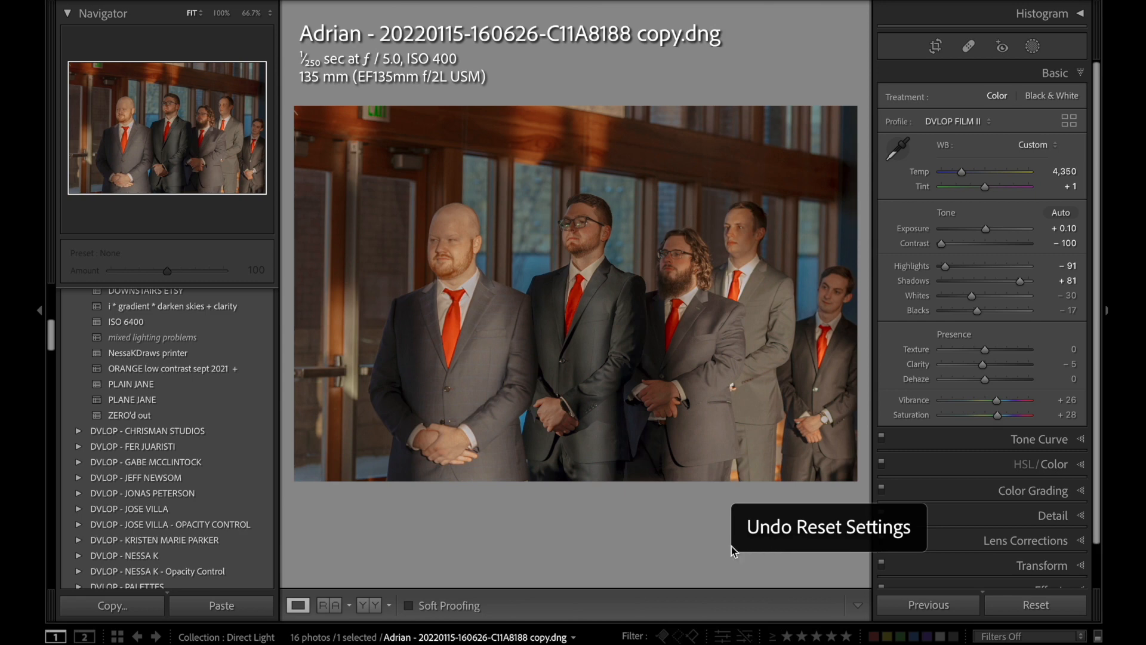
Straighten the groomsmen photo to an Angle of −1.31 and crop it tighter around the men.
key("r")
left_click_drag(759, 540, 734, 529)
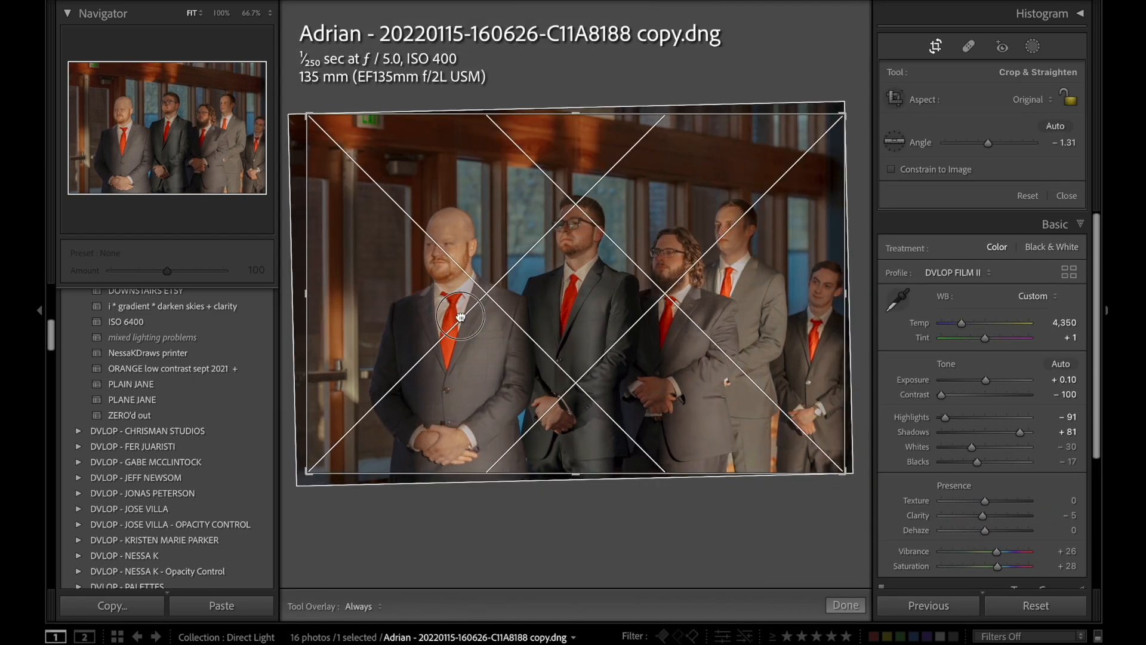
left_click_drag(310, 111, 329, 124)
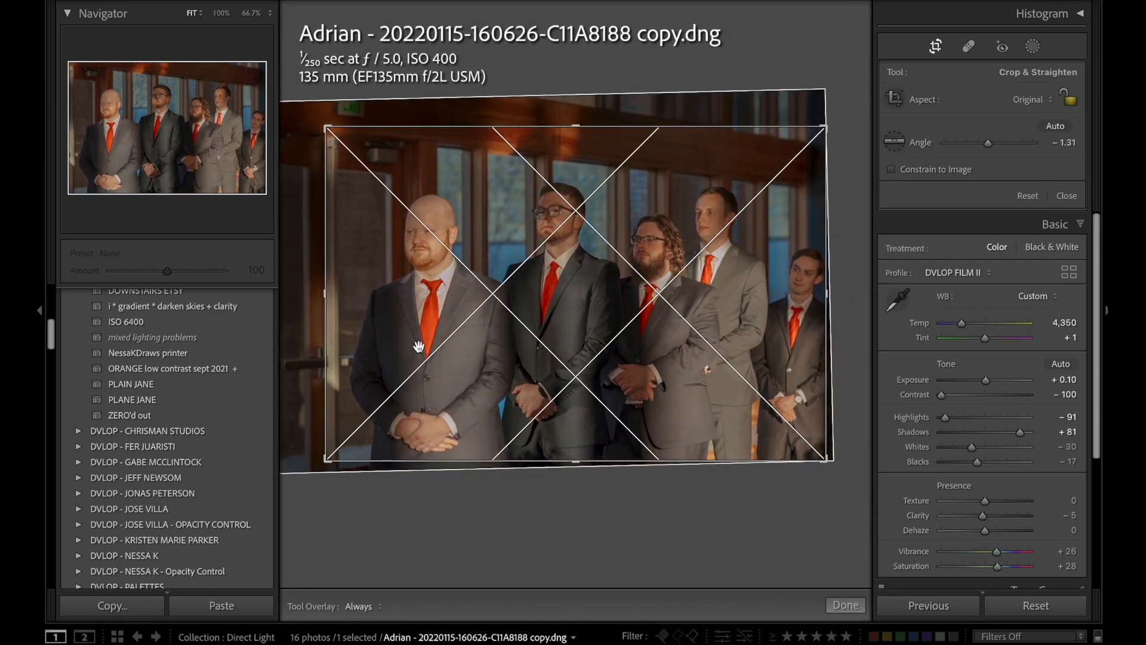
key("Return")
Set the groomsmen photo's Contrast to −75 and Highlights to −66.
key("period")
key("period")
key("comma")
key("equal")
key("equal")
key("equal")
key("equal")
key("equal")
key("comma")
key("equal")
key("equal")
key("equal")
key("equal")
key("equal")
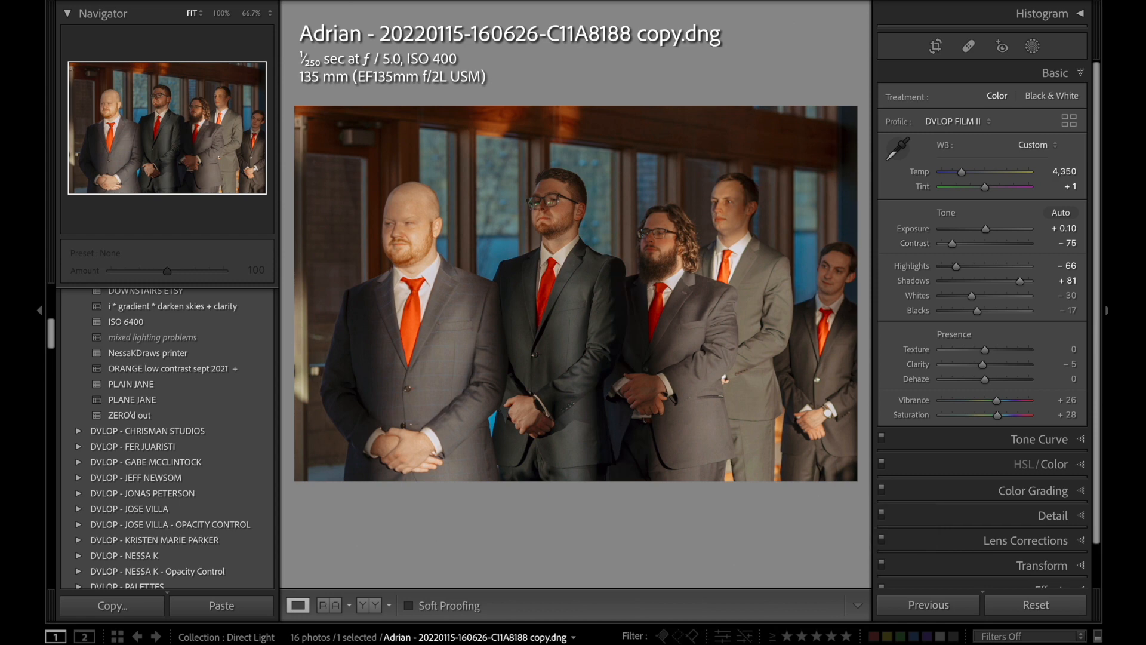
Apply the previous settings to wide venue photo 3I0A5083, reset its crop, crop off the dark side edge and straighten it.
key("Right")
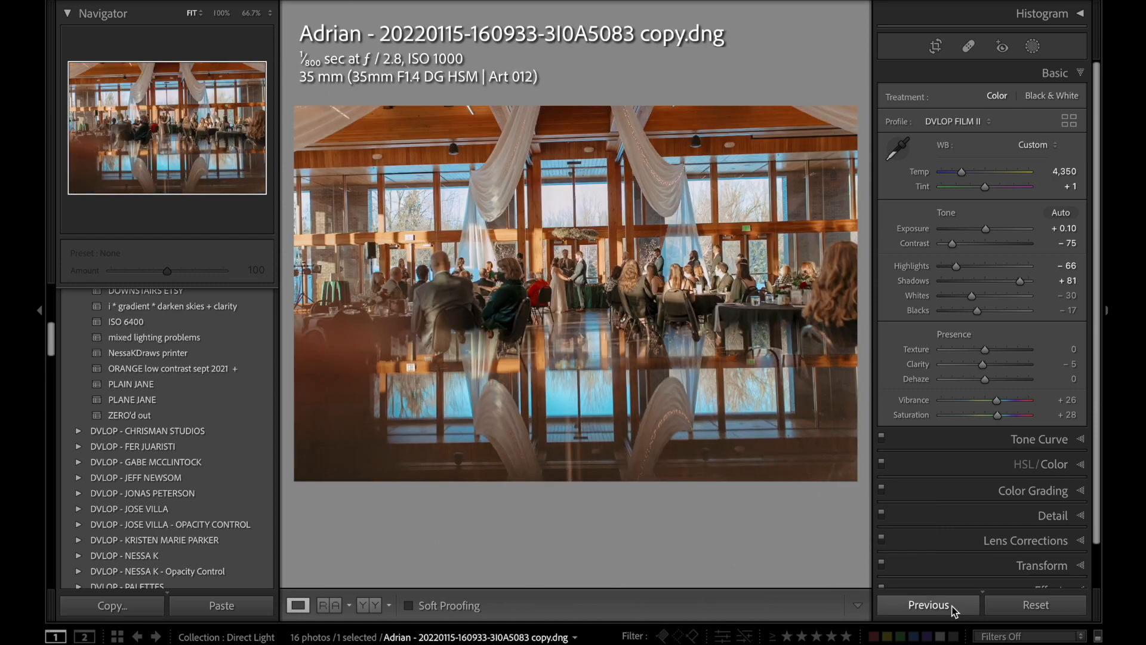
key("r")
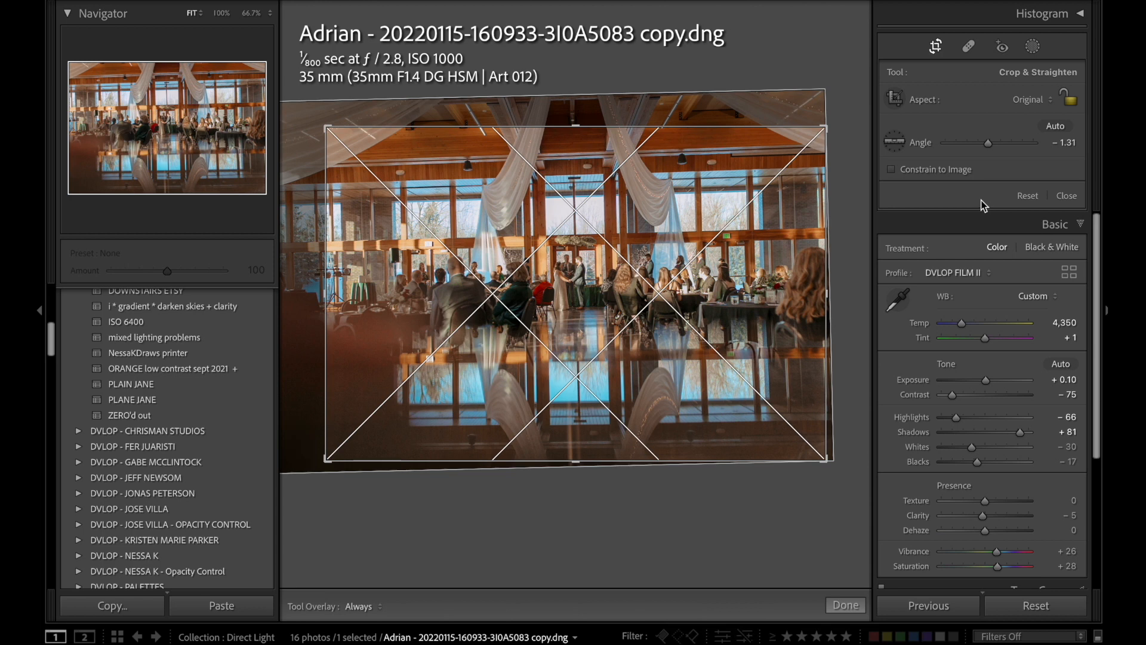
left_click(1034, 193)
left_click_drag(721, 522, 727, 519)
left_click_drag(305, 278, 353, 281)
left_click_drag(747, 517, 737, 514)
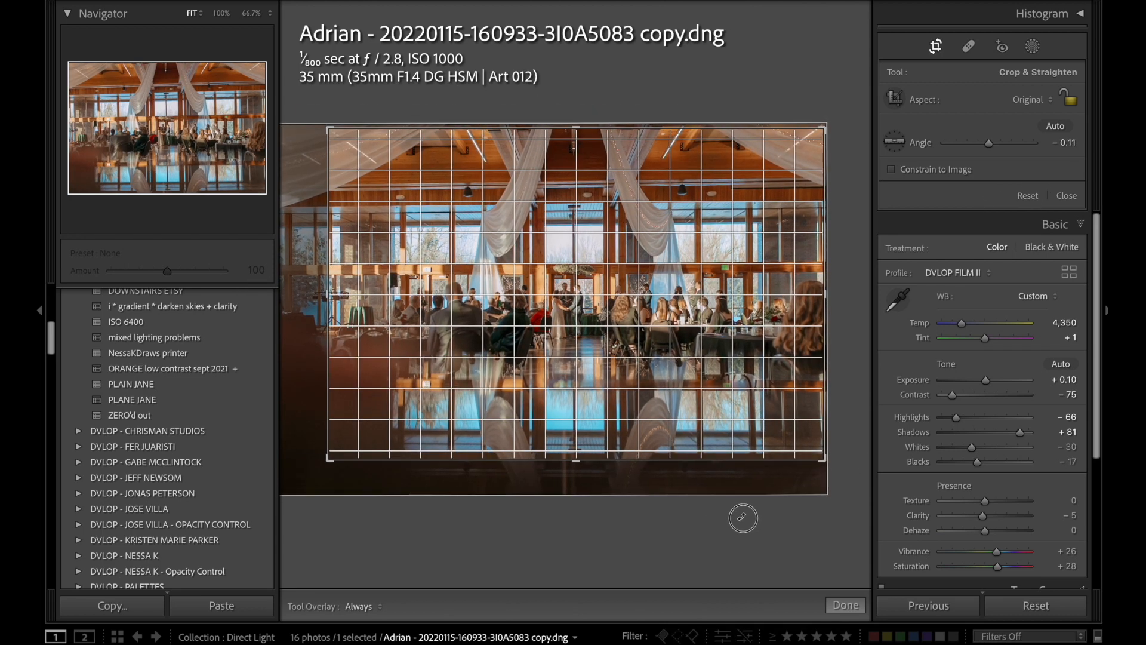
key("Return")
Darken the wide venue photo to Exposure −0.70.
key("period")
key("comma")
key("minus")
key("minus")
key("minus")
key("minus")
key("minus")
key("minus")
key("minus")
key("minus")
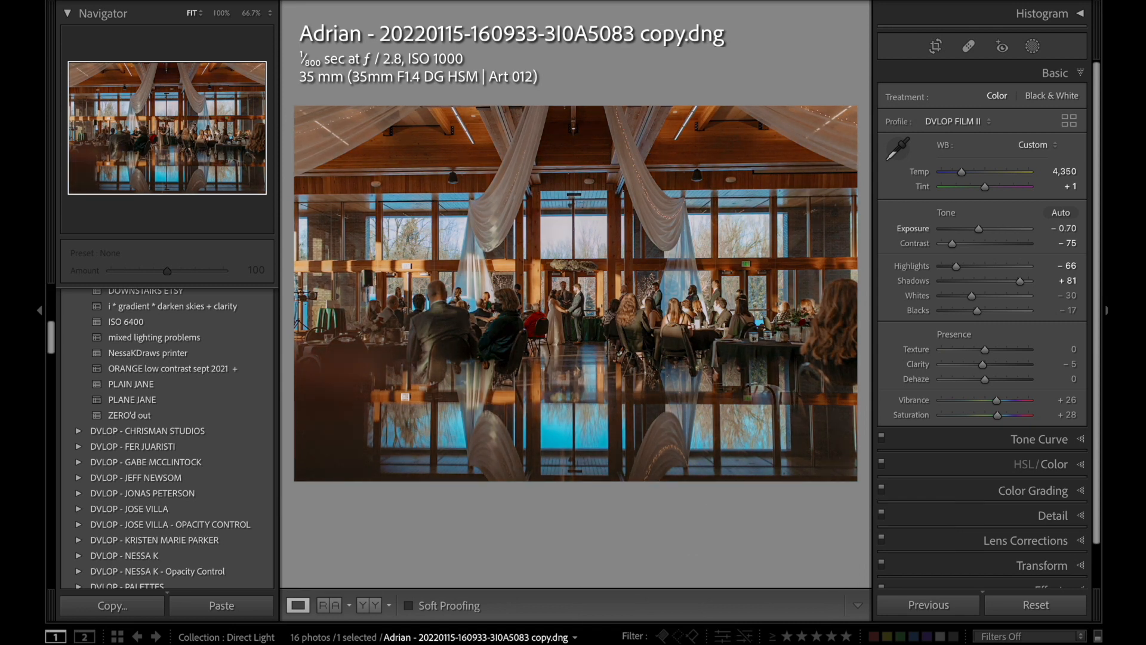
Lower the wide venue photo's Highlights to −86.
key("period")
key("period")
key("minus")
key("minus")
key("minus")
key("minus")
Set the wide venue photo's Tint to +6 and Temp to 4,600.
key("comma")
key("comma")
key("comma")
key("plus")
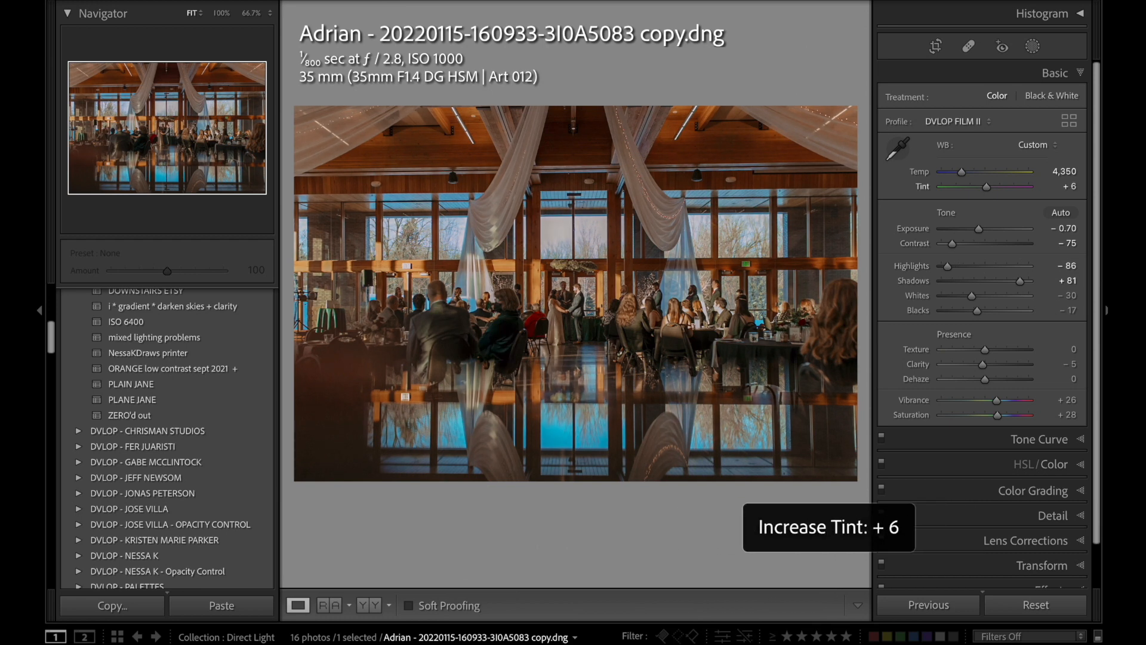
key("comma")
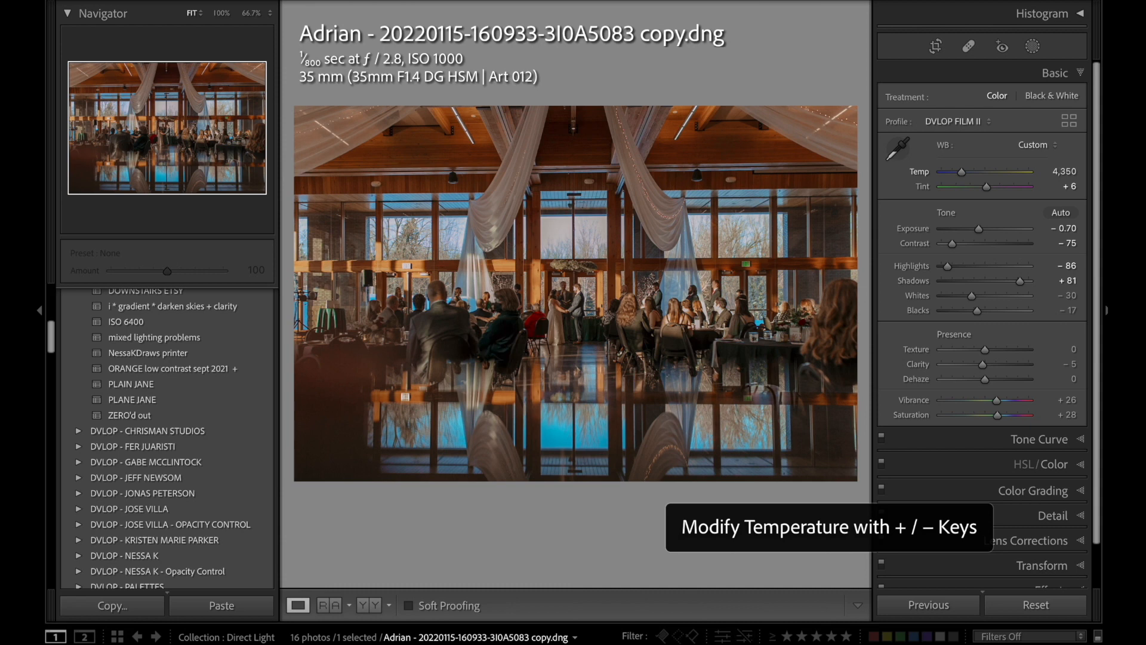
key("plus")
key("plus")
key("plus")
key("period")
key("period")
key("minus")
key("minus")
key("plus")
key("plus")
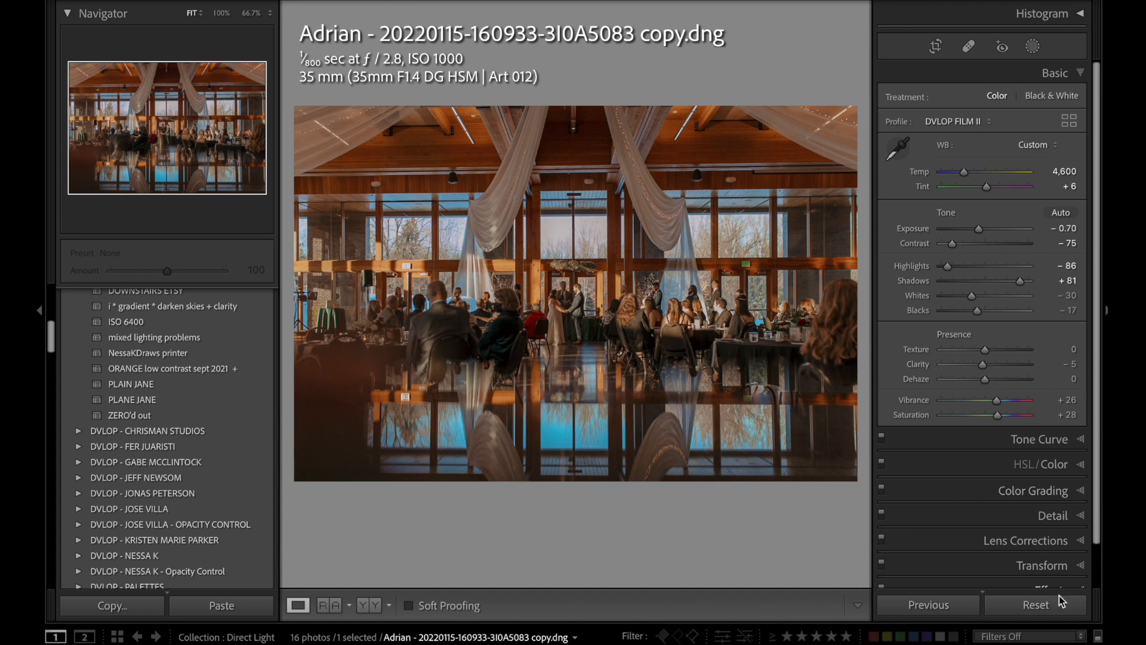
Compare the wide venue photo with its reset state, restore the edits, and survey the three edited indoor photos together.
left_click(1039, 604)
key("super+z")
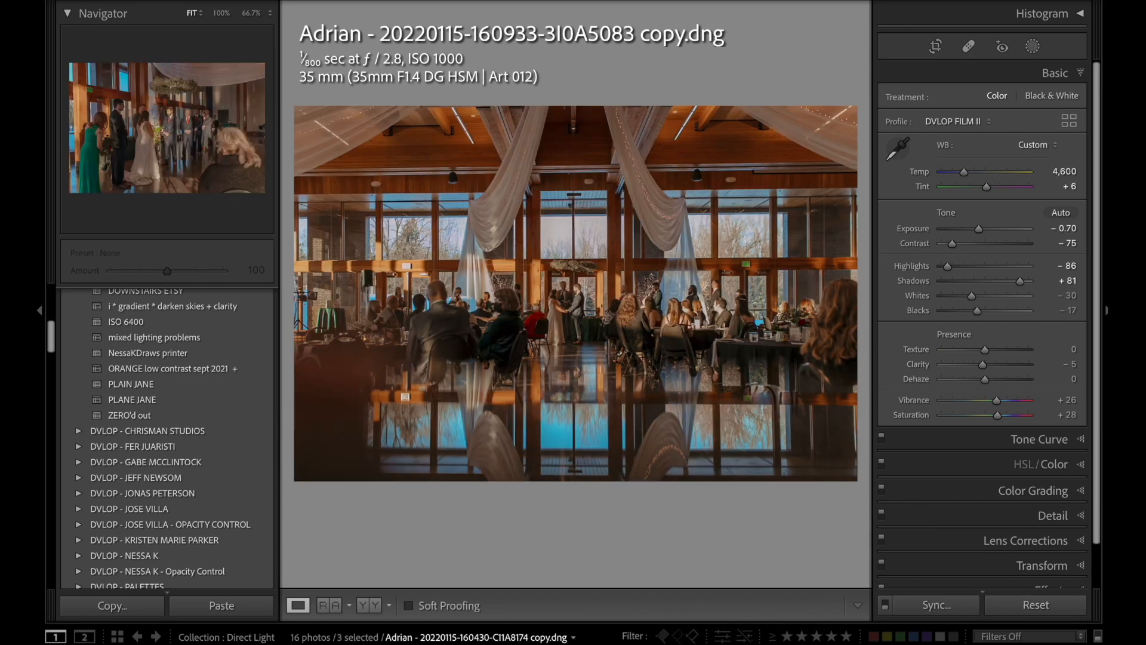
key("n")
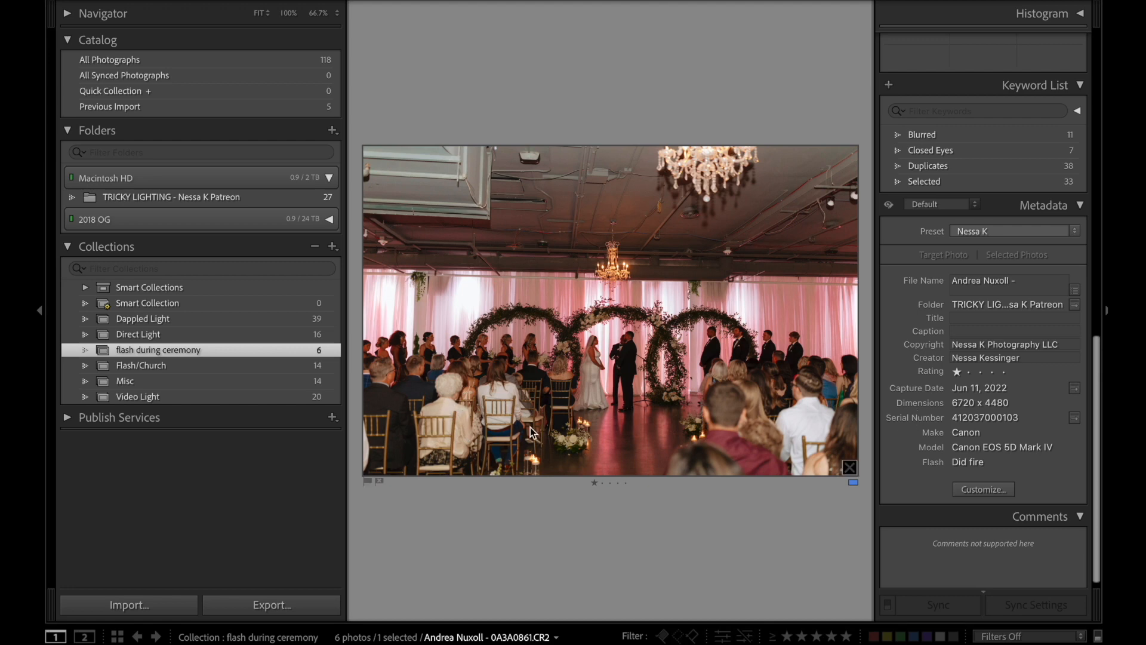
Examine the seated guests and pink-lit background up close in photo 0A3A0861 of the flash during ceremony collection.
left_click(814, 429)
left_click(529, 397)
left_click(459, 452)
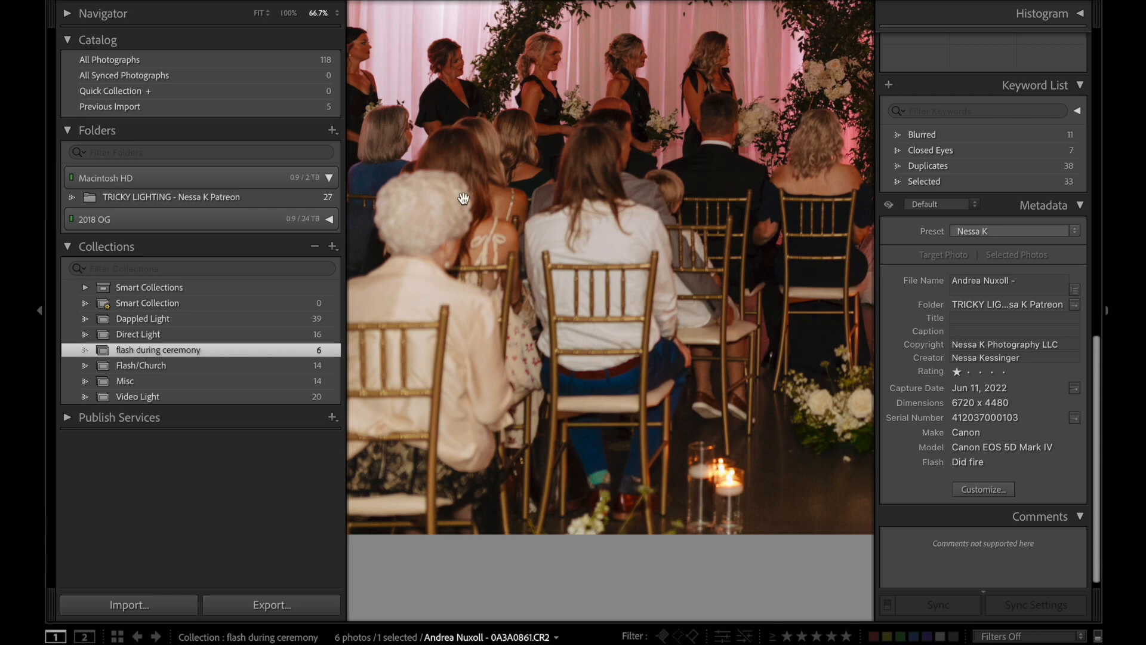
left_click_drag(687, 225, 210, 331)
left_click(559, 269)
Compare window-lit ceremony photos 477 and 480, then browse onward through the couple's close-ups to photo 515.
key("Right")
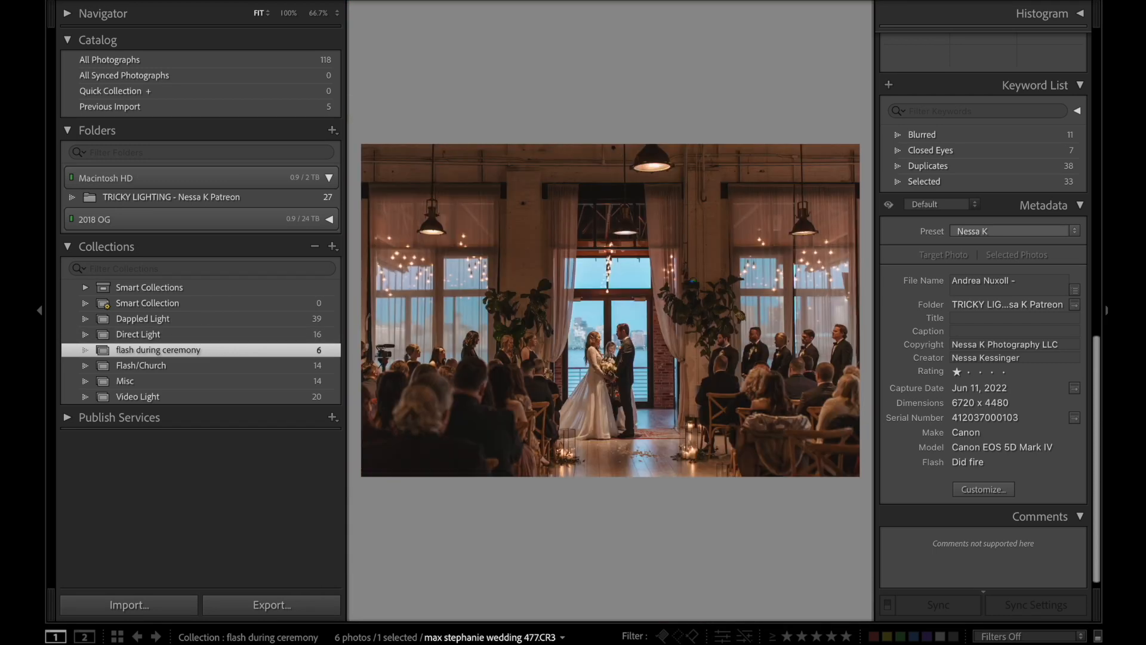
key("Right")
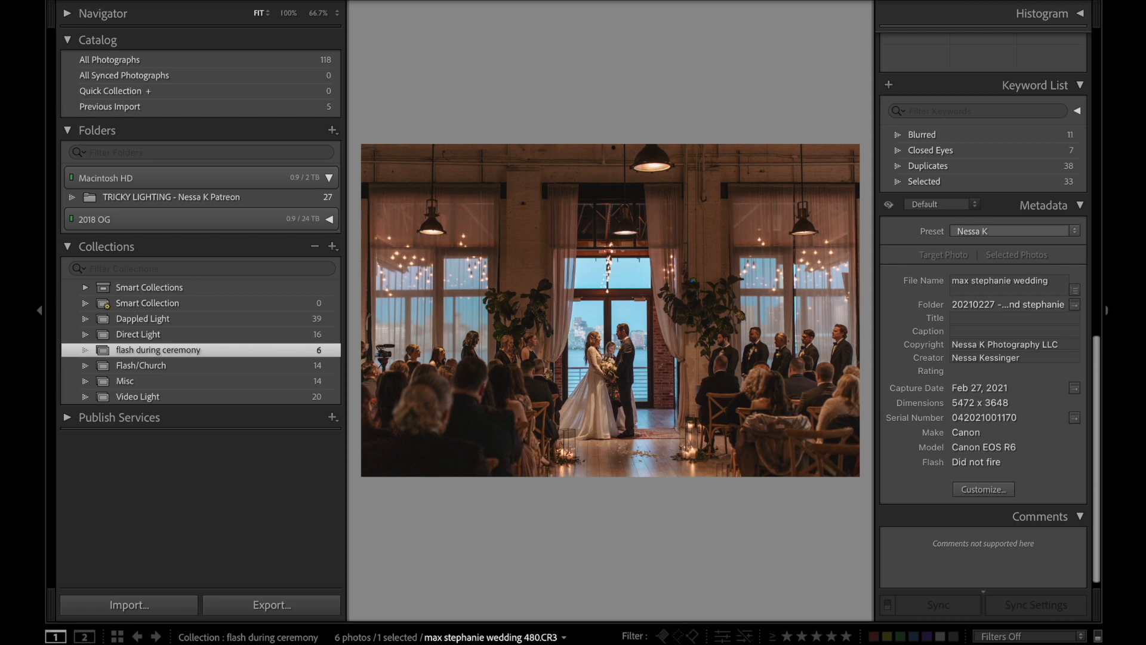
key("shift+Right")
key("Left")
key("Right")
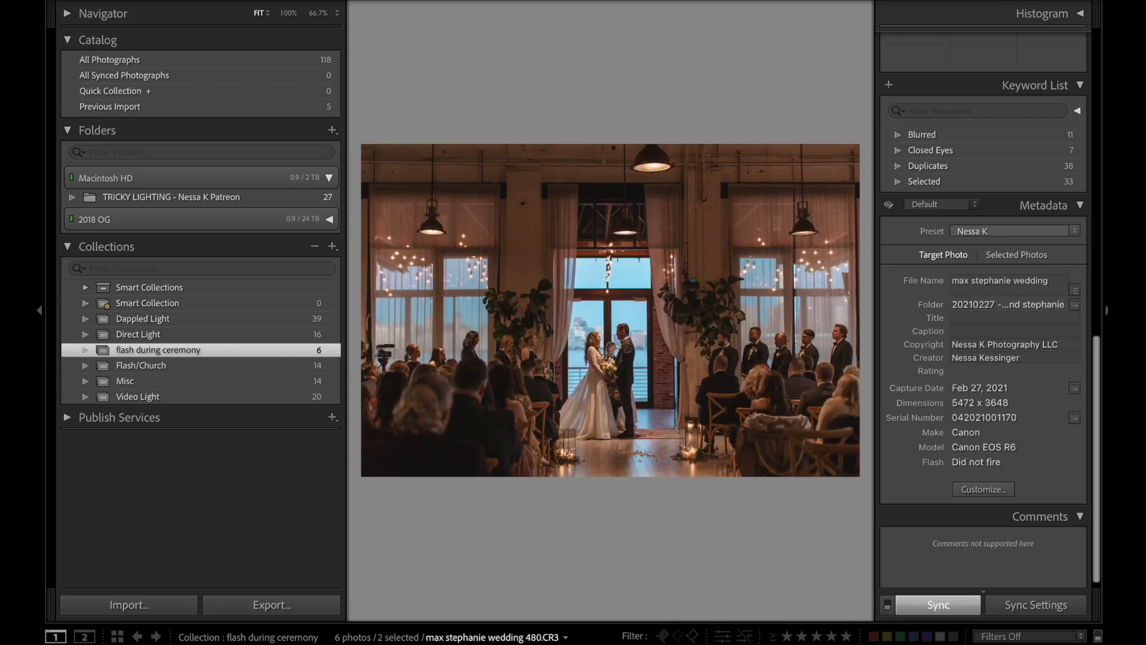
key("Right")
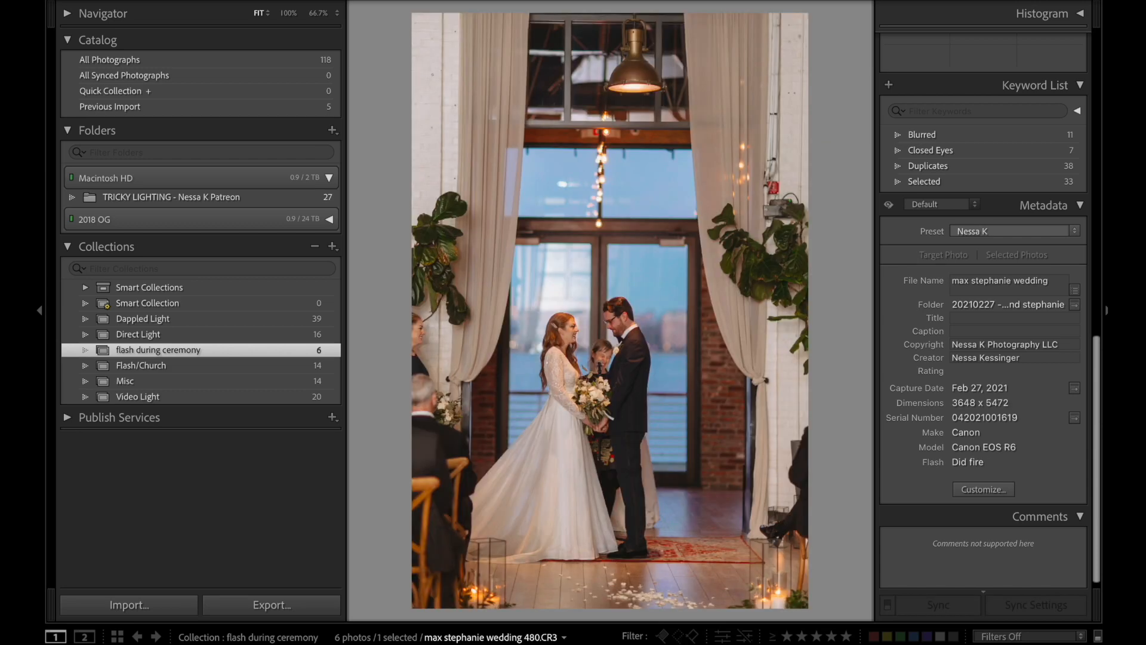
key("Right")
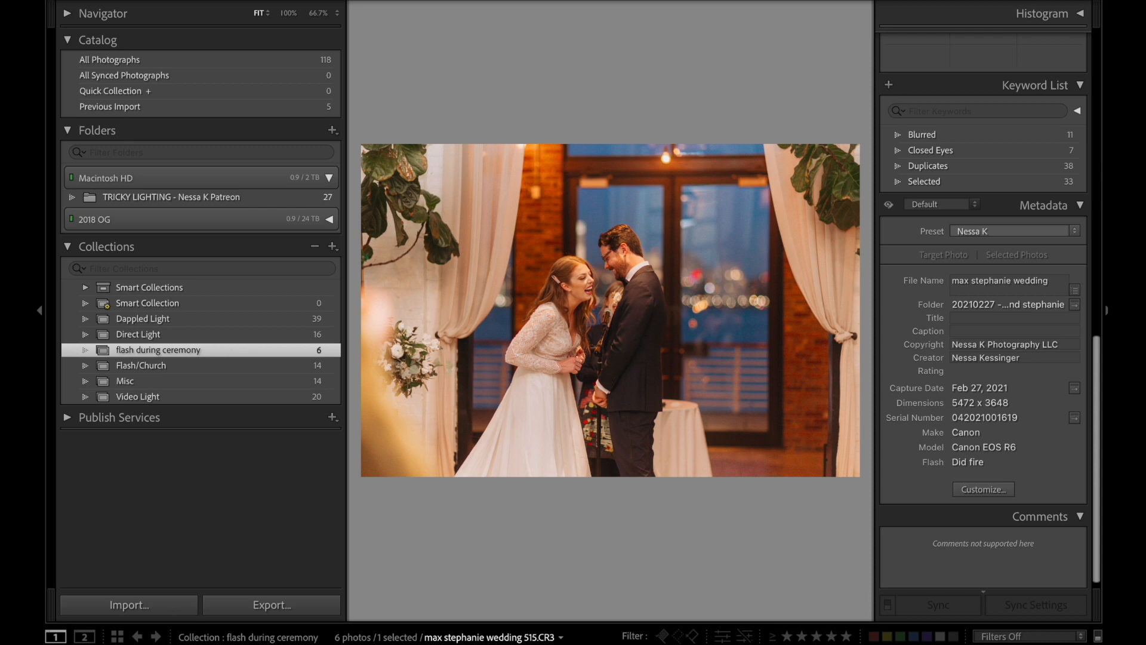
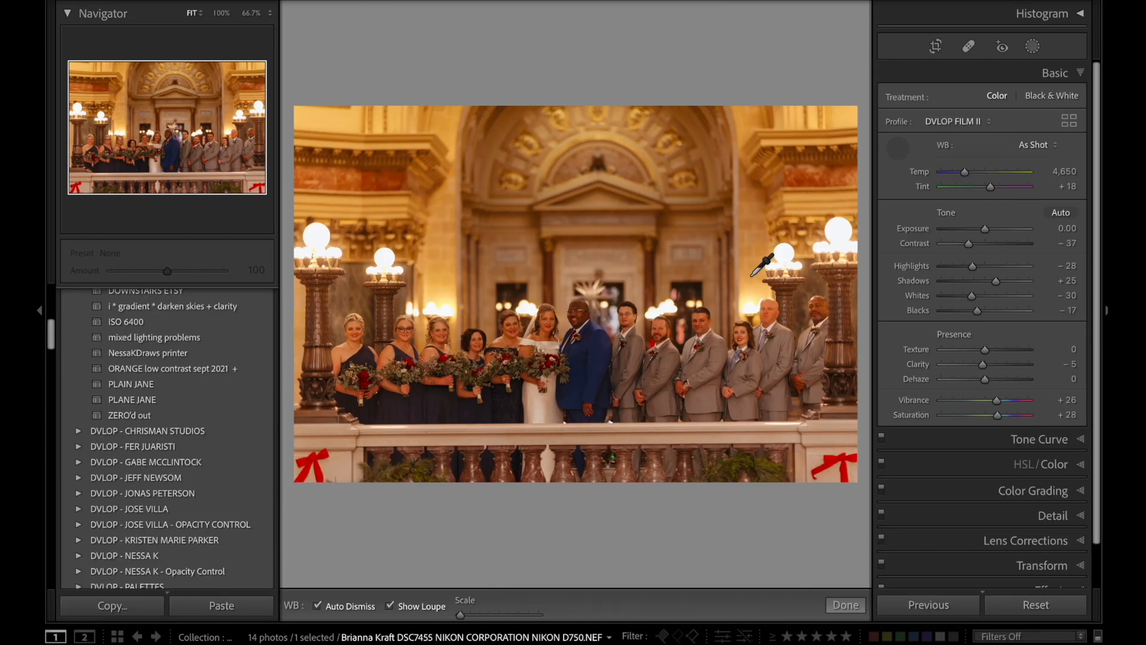
Neutralize the balcony group photo's white balance from the bride's dress and straighten the photo slightly.
left_click(541, 405)
key("r")
left_click_drag(661, 544, 661, 545)
key("Return")
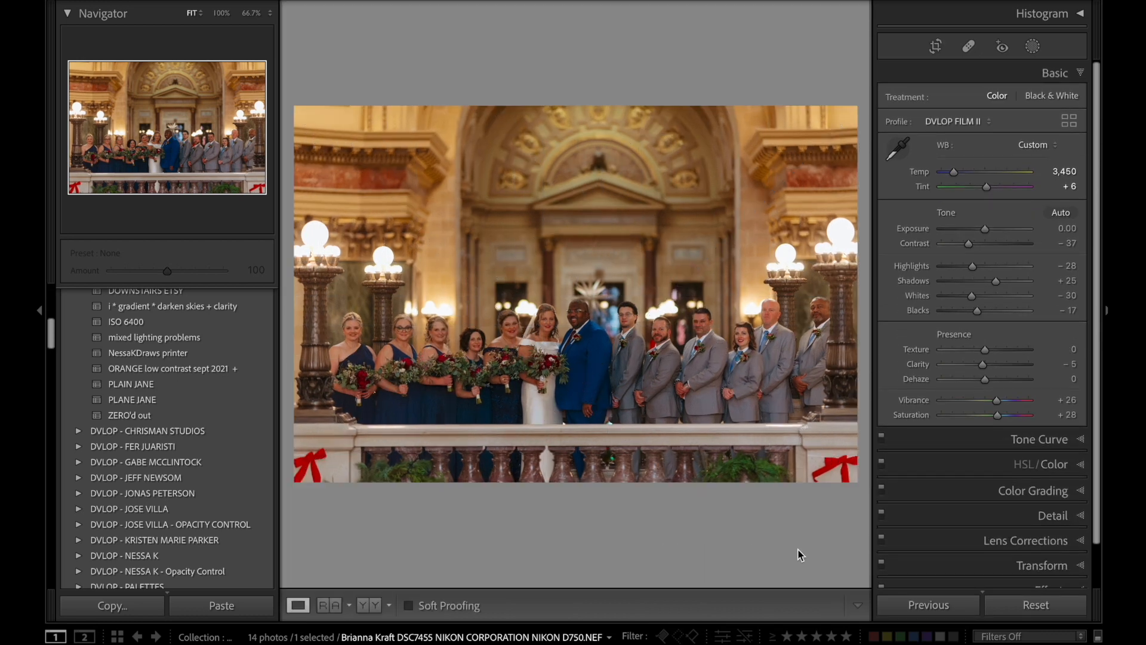
Raise the balcony group photo's Exposure to +0.70.
key("period")
key("period")
key("equal")
key("equal")
key("equal")
key("equal")
key("equal")
key("equal")
key("equal")
key("equal")
key("equal")
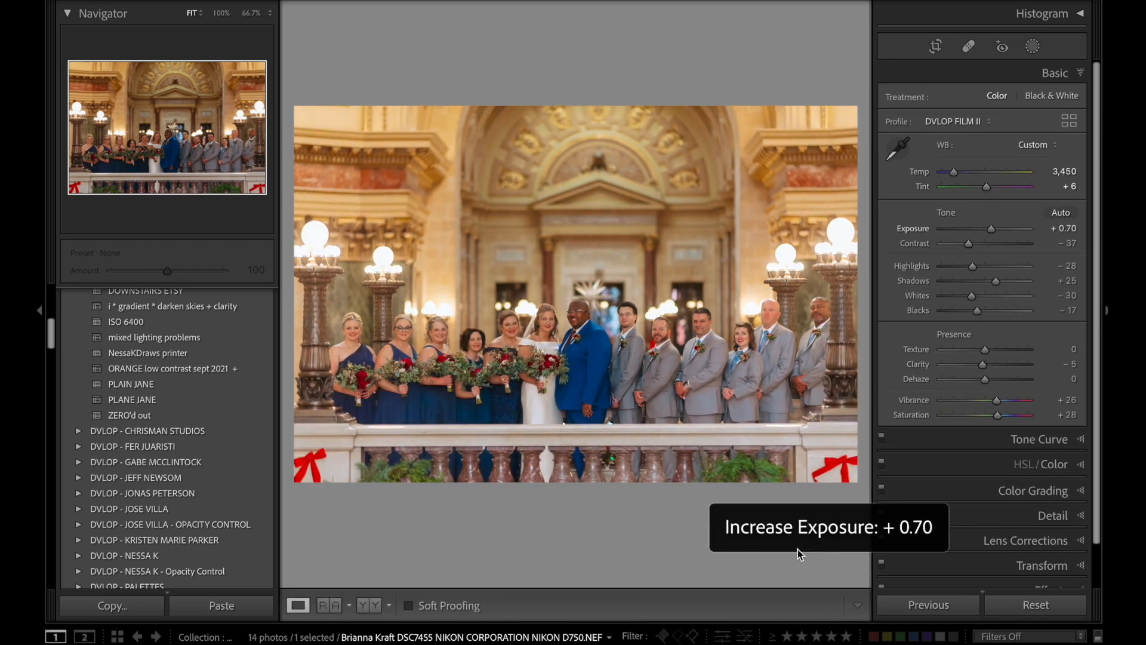
Fine-tune the balcony group photo's white balance to Temp 3,600 and Tint +3.
key("minus")
key("minus")
key("comma")
key("minus")
key("minus")
key("minus")
key("minus")
key("minus")
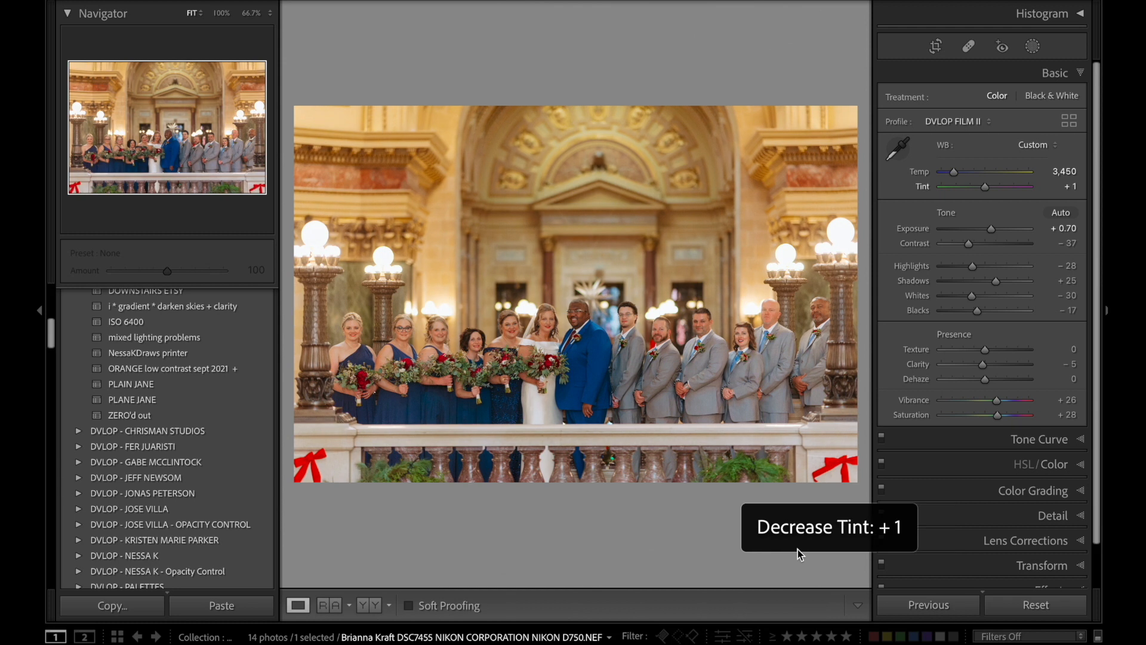
left_click(1069, 187)
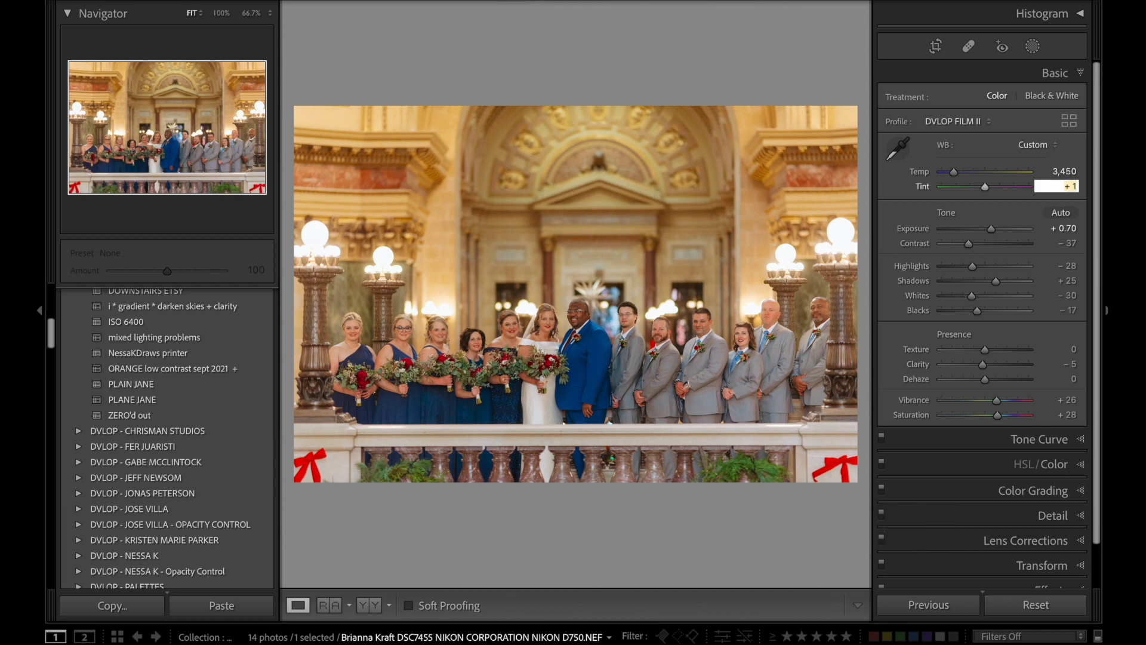
key("shift+Tab")
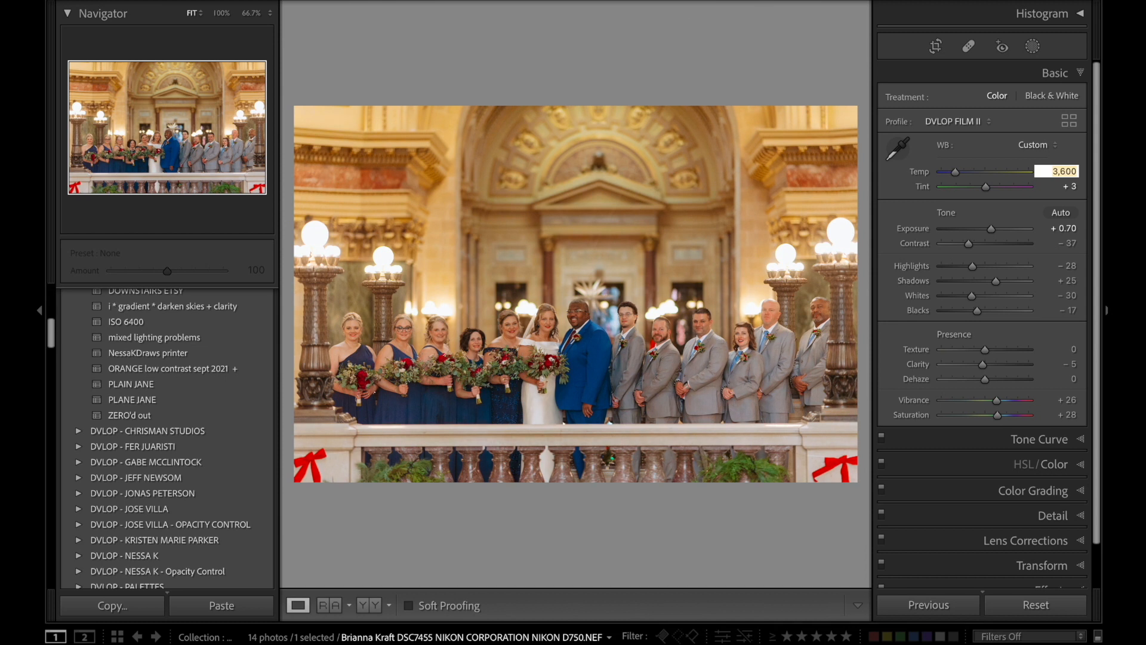
Set the balcony group photo's Yellow saturation to -83 in the color mix.
left_click(1041, 464)
mouse_move(964, 204)
left_mouse_down()
mouse_move(940, 205)
mouse_move(950, 206)
left_mouse_up()
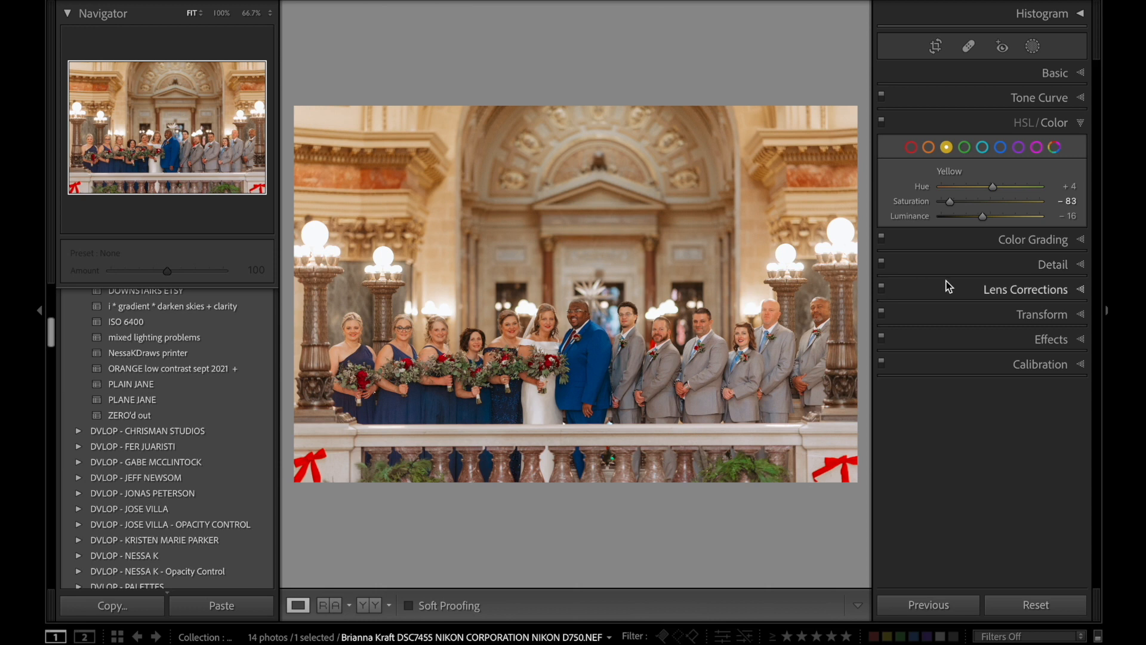
Browse the Flash/Church collection from the tent speech photo through to the church group portraits.
key("Right")
key("Right")
key("Right")
key("z")
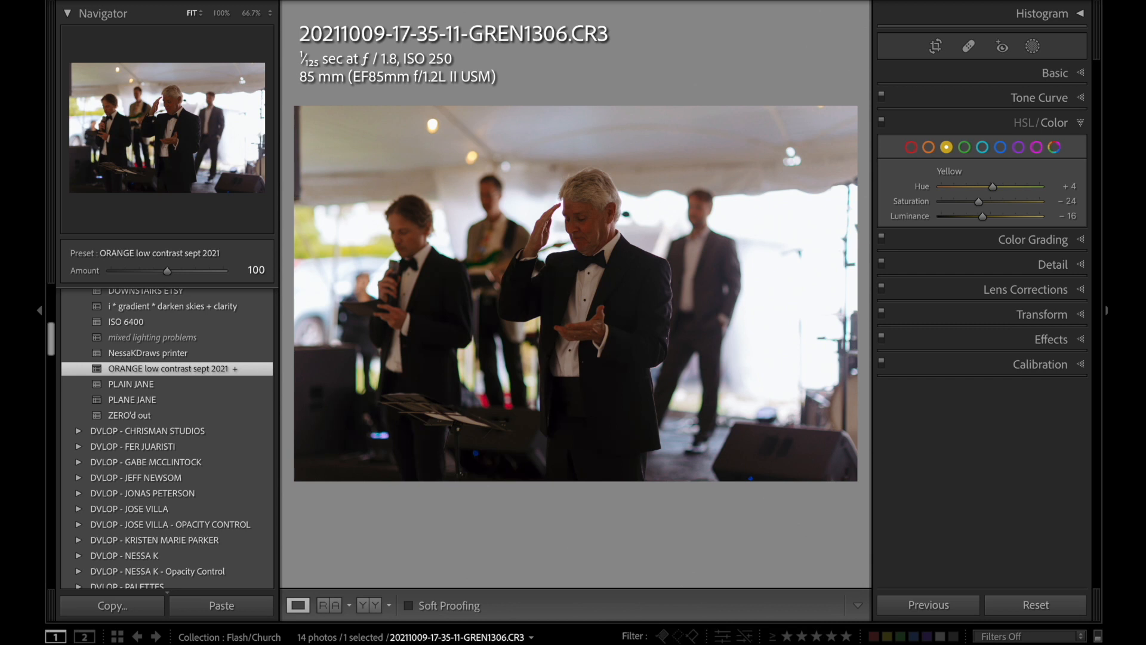
key("Right")
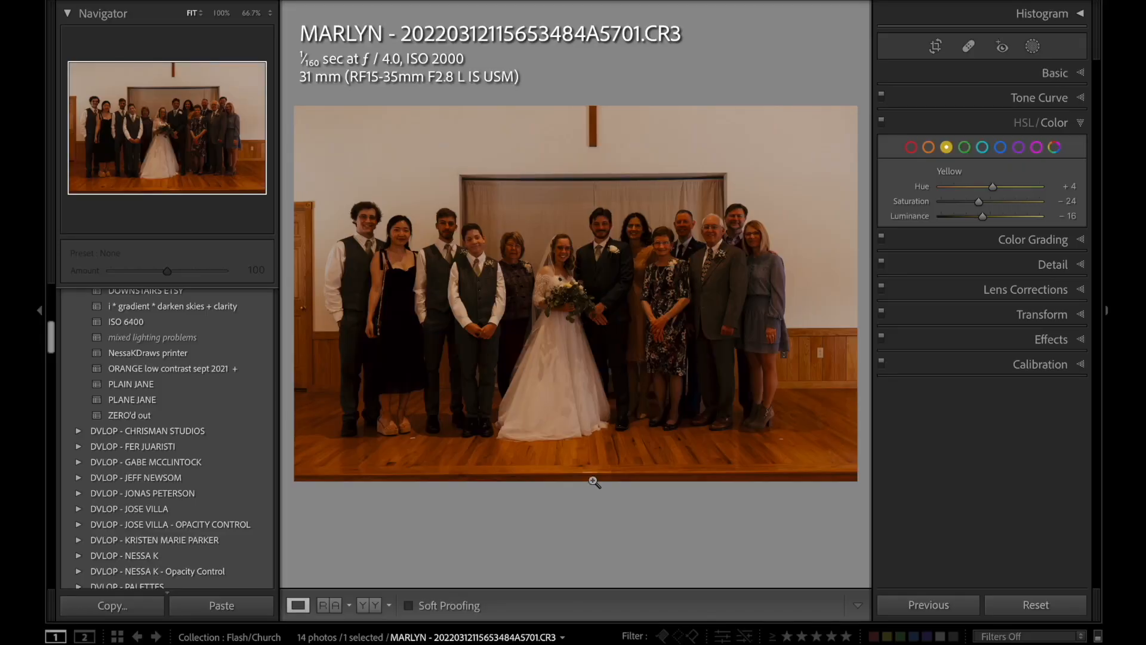
key("Right")
key("Right")
key("Right")
key("Right")
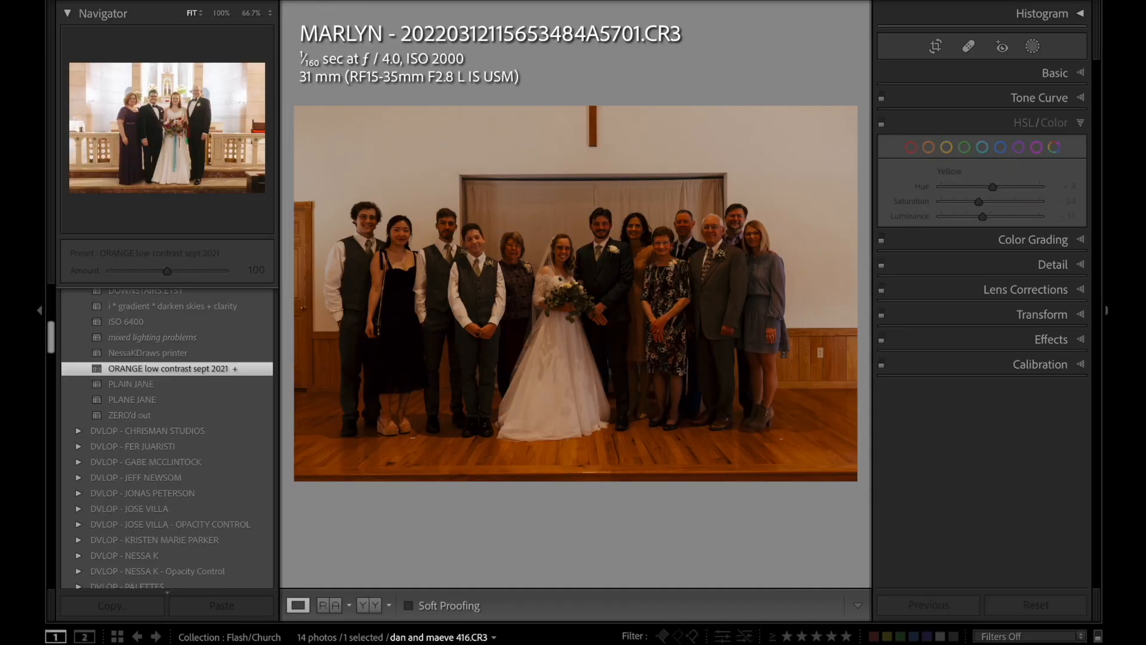
Compare the neighbouring church portraits and settle on the dark, orange group photo with the cross on the wall.
key("Left")
key("Left")
key("Left")
key("Left")
key("Right")
key("Right")
key("Right")
key("Right")
key("Left")
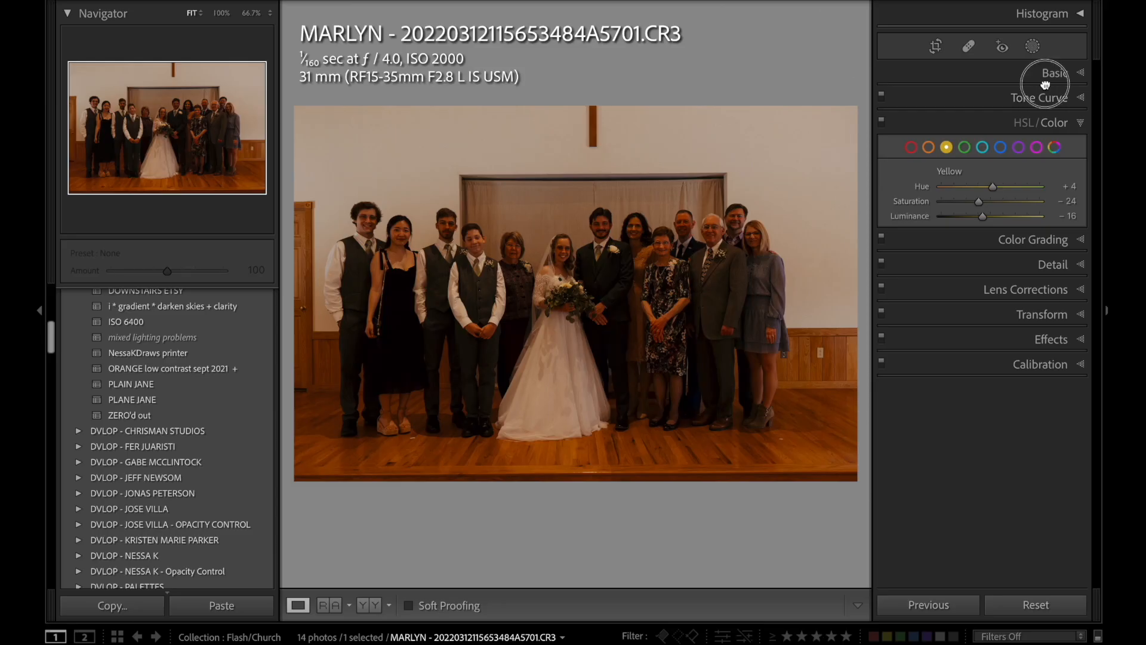
Neutralize the dark church group photo's white balance by sampling the bride's dress.
left_click(1045, 85)
key("w")
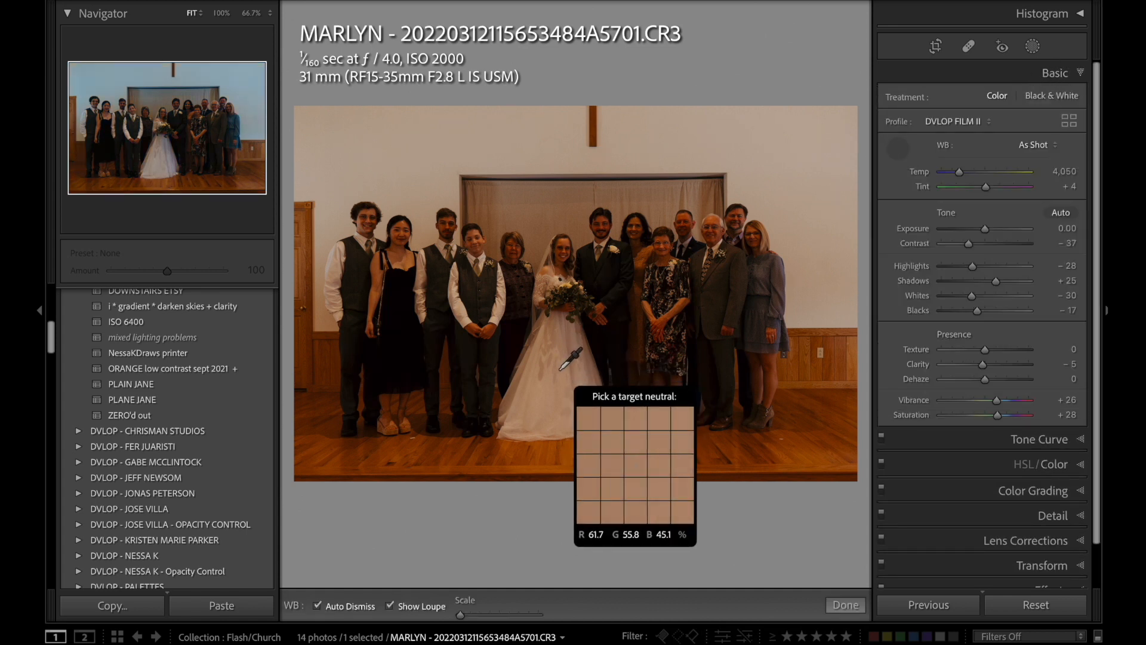
left_click(559, 370)
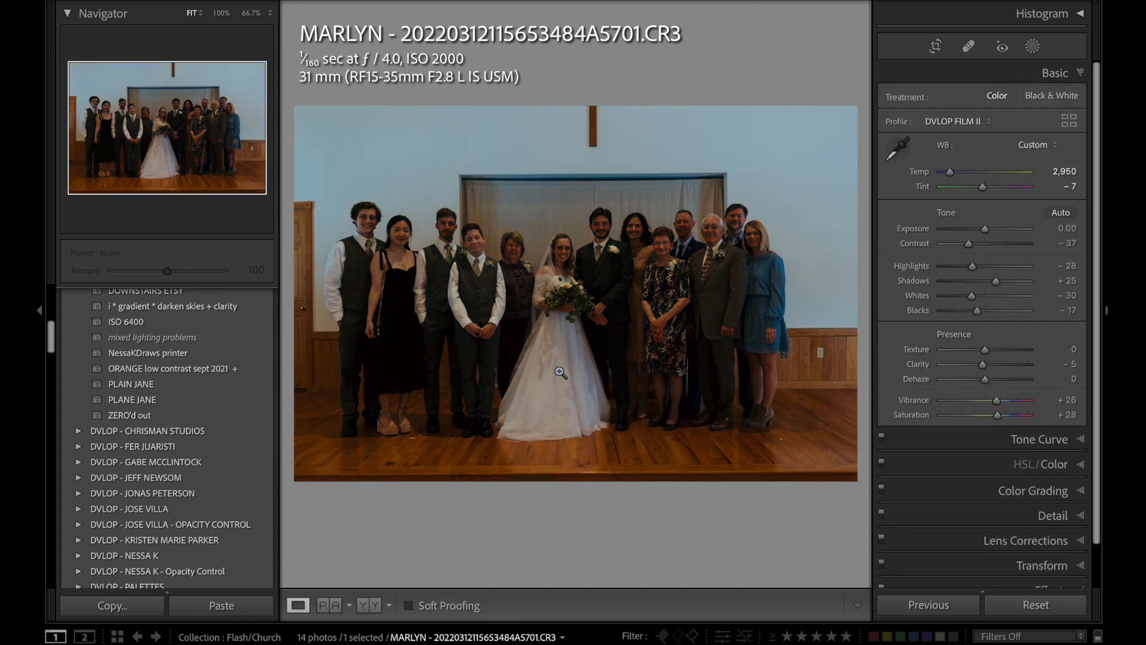
Brighten the church group photo by raising its Exposure to +1.90.
key("period")
key("equal")
key("equal")
key("equal")
key("equal")
key("equal")
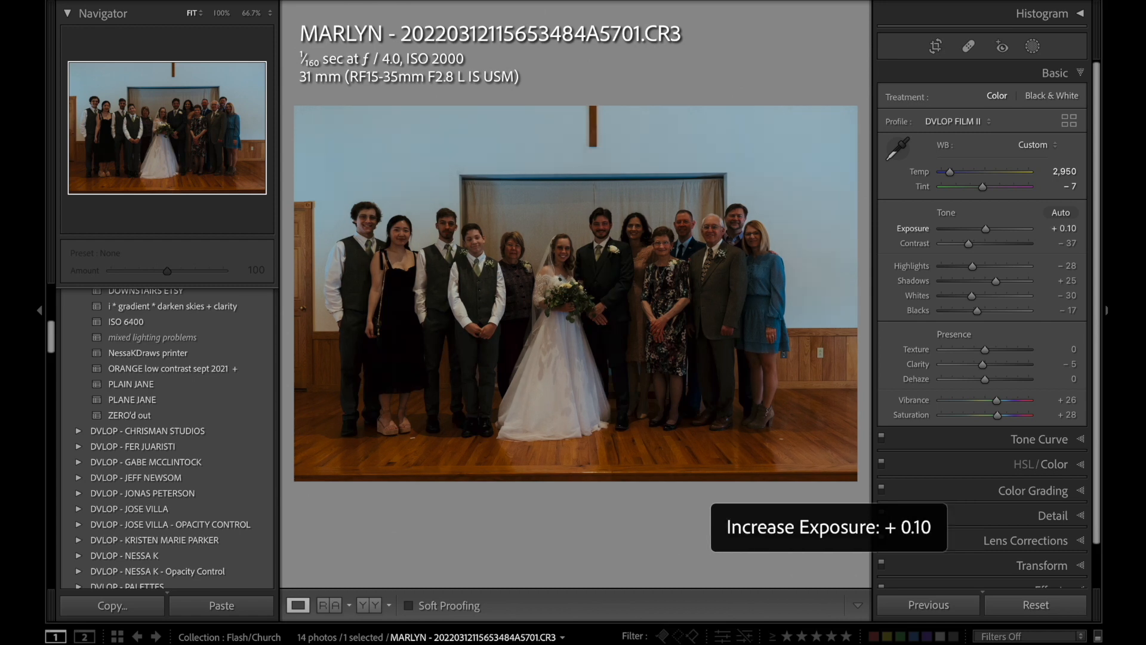
key("equal")
key("equal")
key("equal")
key("equal")
key("equal")
key("equal")
key("equal")
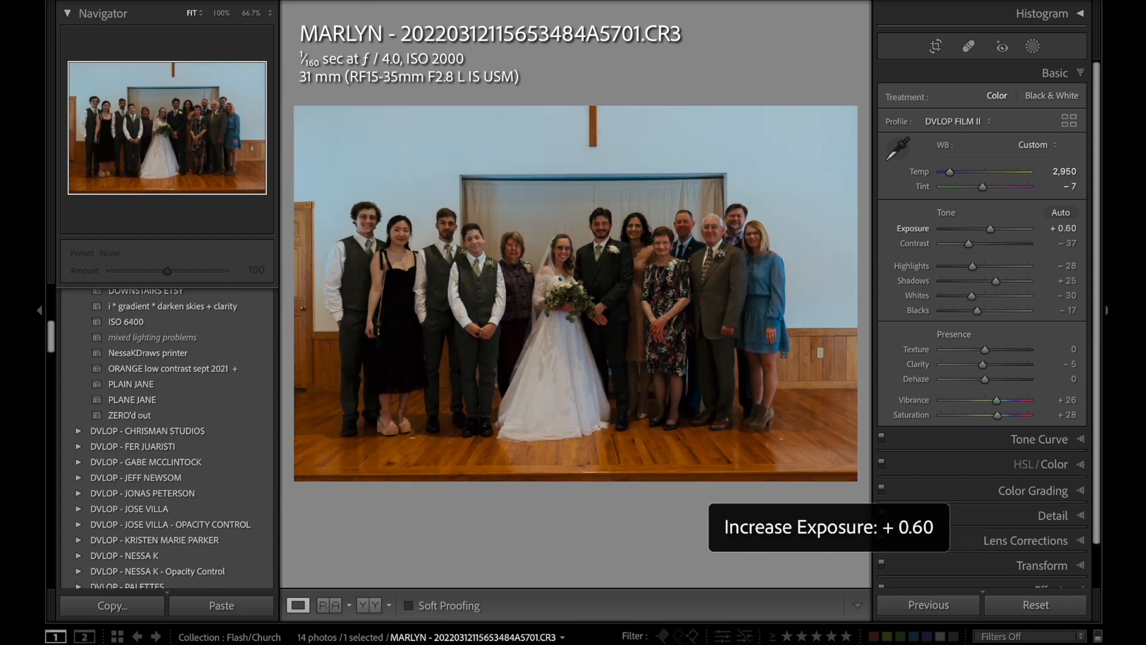
key("equal")
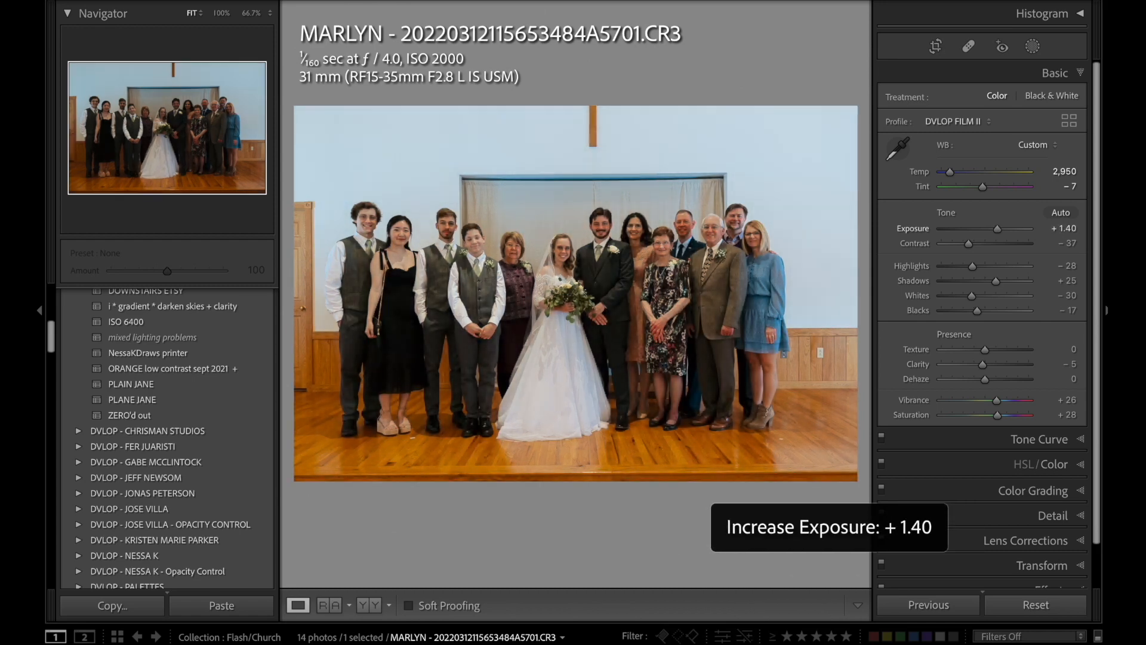
key("equal")
key("equal")
key("equal")
key("equal")
key("equal")
Warm the church group photo to Temp 3,200.
key("comma")
key("comma")
key("equal")
key("equal")
key("equal")
key("equal")
key("equal")
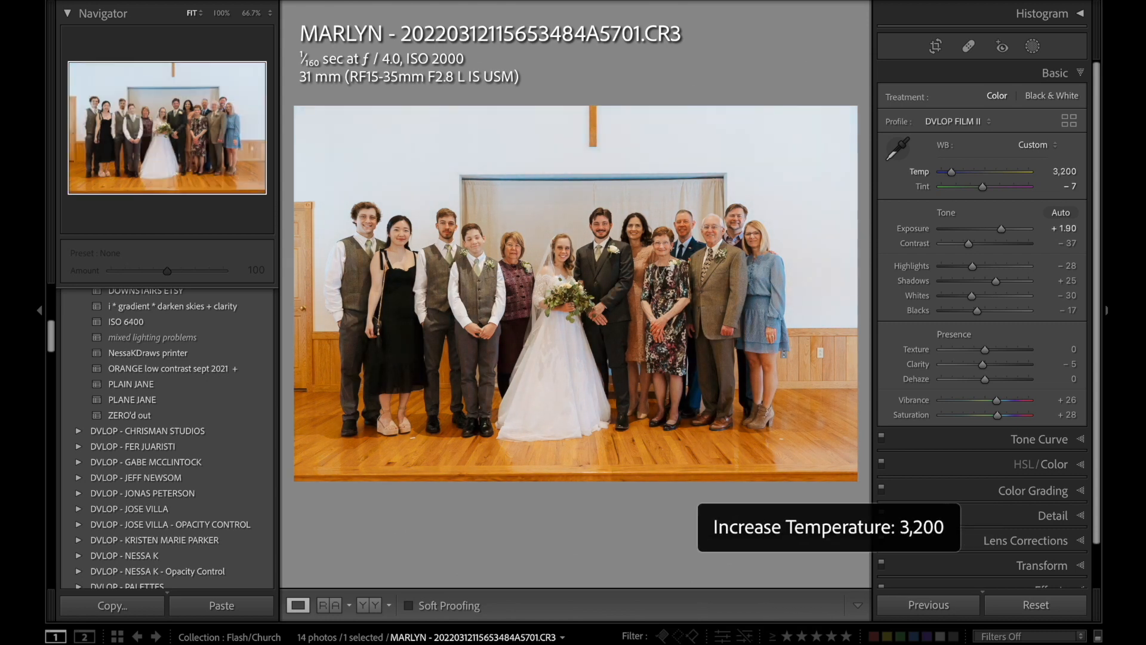
Soften the church group photo by setting Contrast to -67 and Highlights to -48.
key("period")
key("period")
key("period")
key("minus")
key("minus")
key("minus")
key("minus")
key("minus")
key("minus")
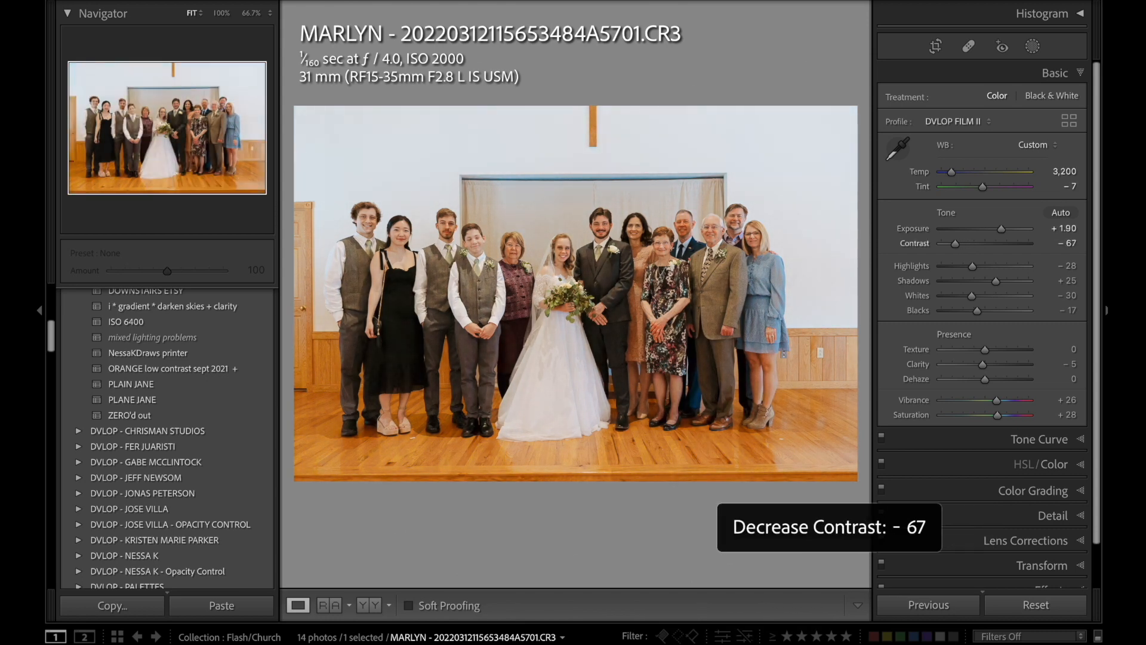
key("period")
key("minus")
key("minus")
key("minus")
Lower the church group photo's Exposure to +1.50.
key("minus")
key("comma")
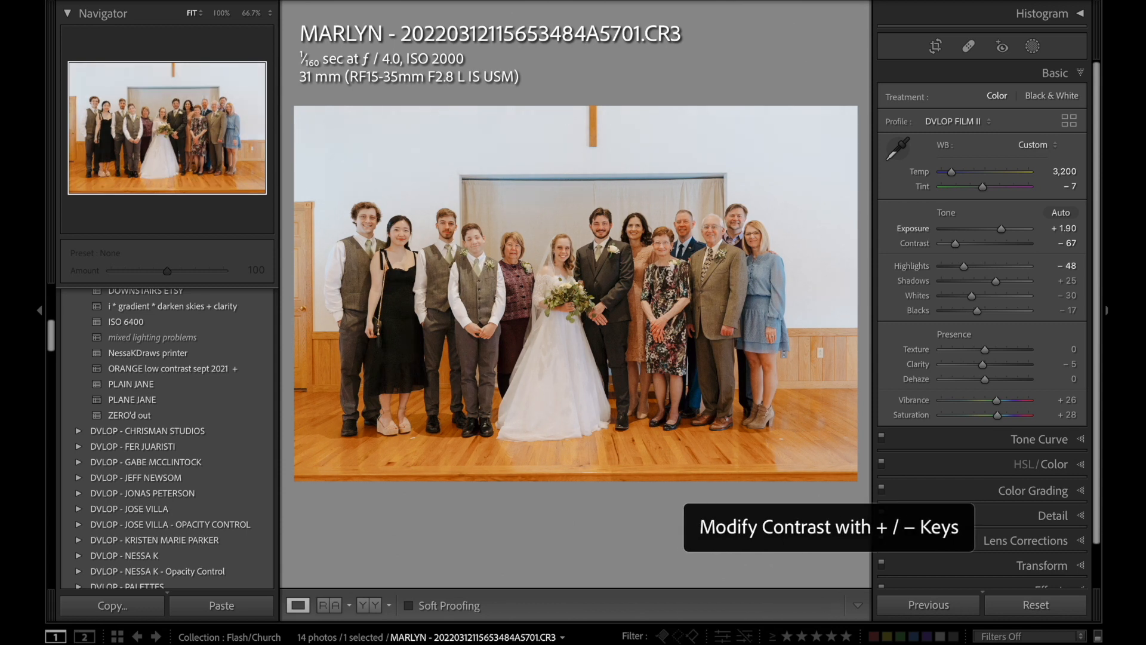
key("comma")
key("minus")
key("minus")
key("minus")
key("minus")
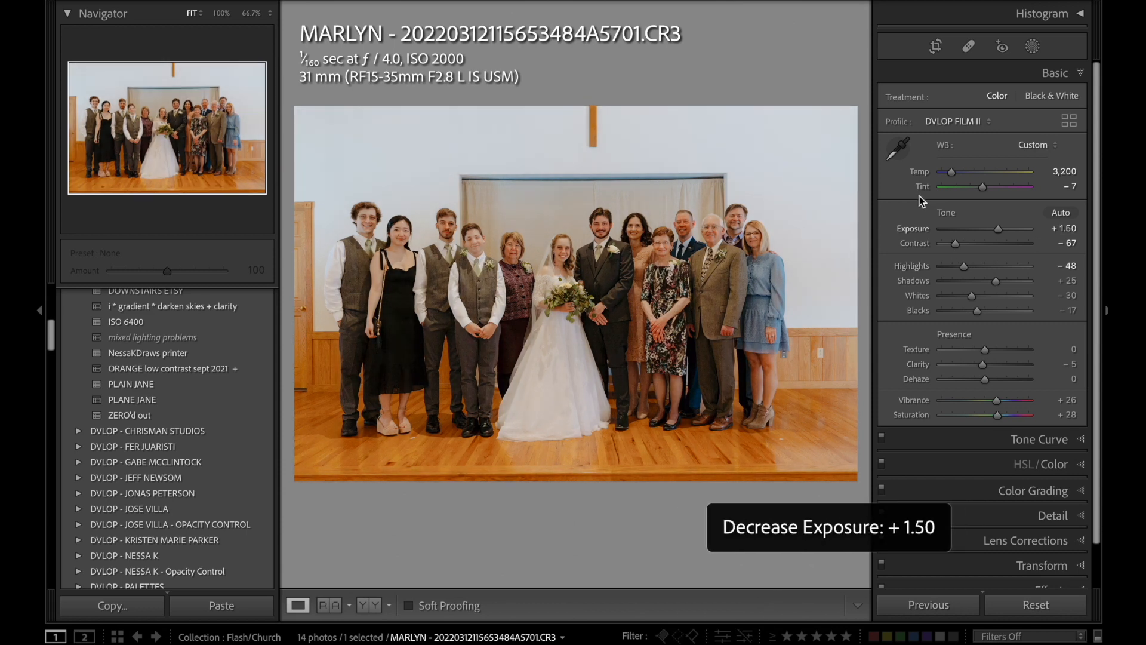
Undo the Yellow saturation shift and set the Orange saturation to -67 to calm the wooden floor.
left_click(1059, 466)
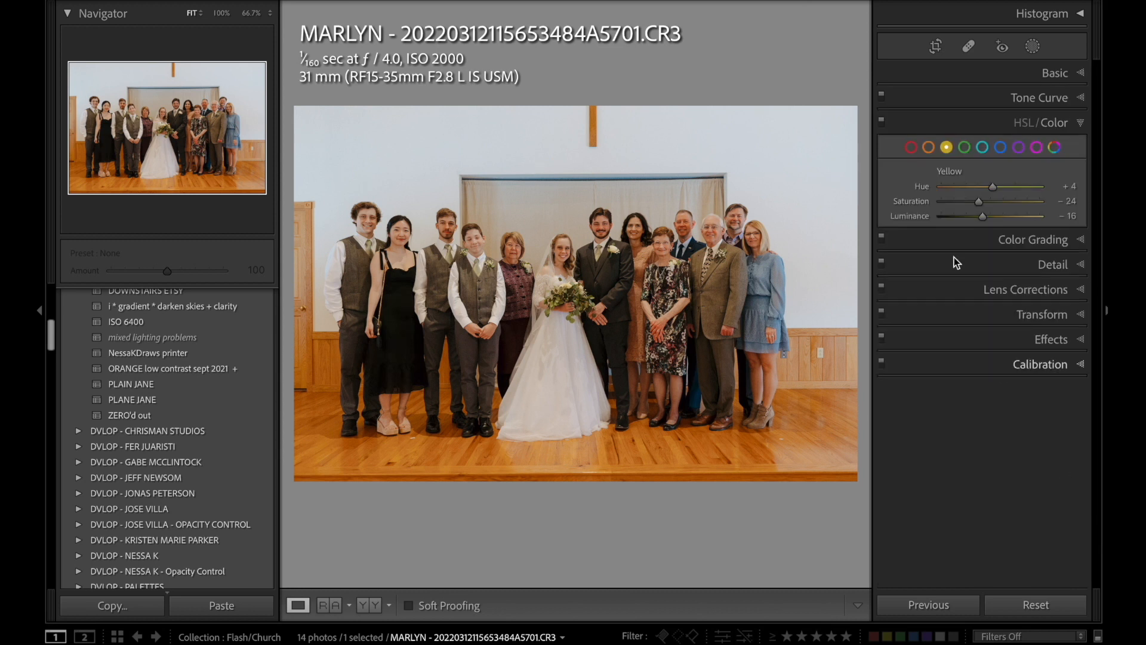
key("ctrl+z")
left_click(928, 147)
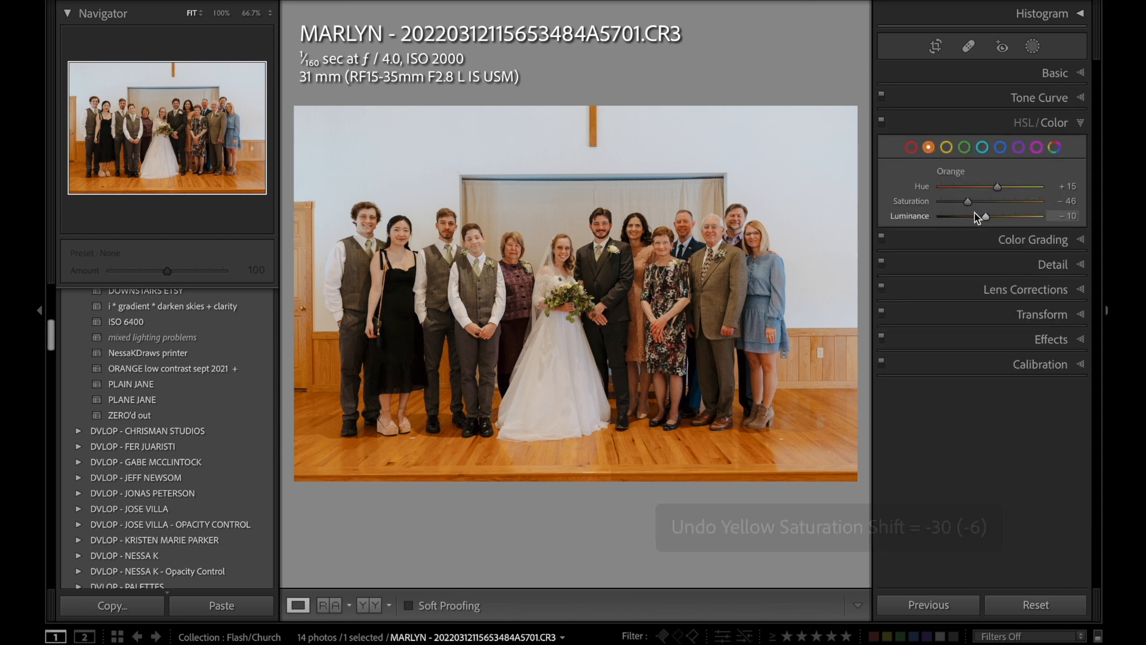
left_click_drag(966, 203, 956, 207)
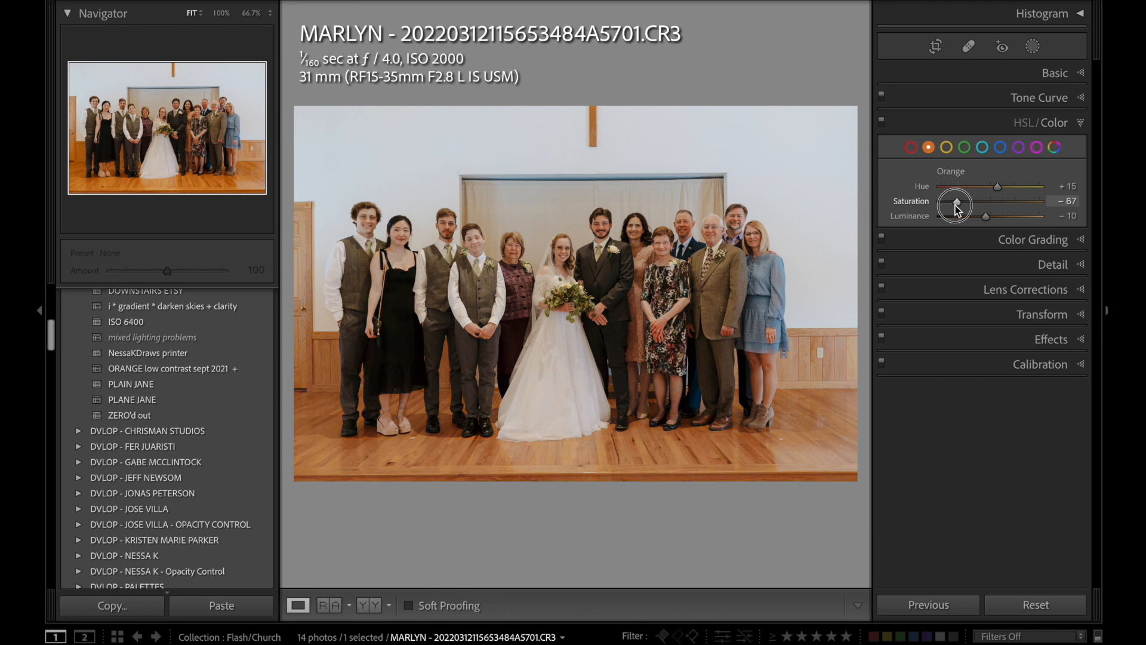
Try a different Blue saturation on the church group photo and undo the change.
left_click(1001, 148)
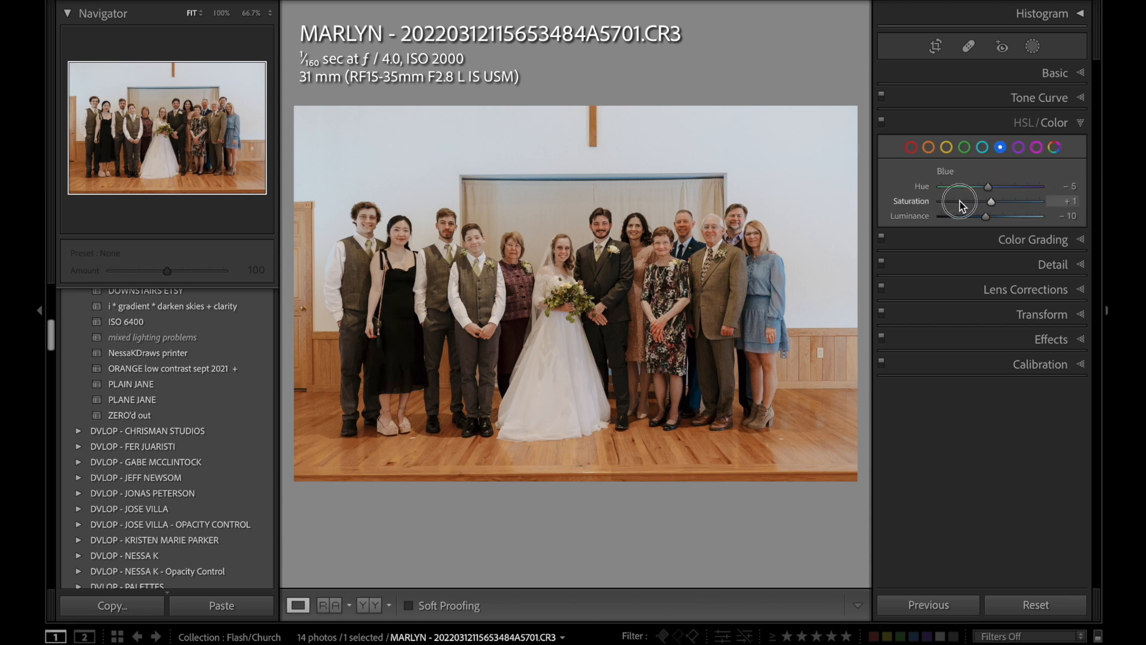
left_click_drag(958, 201, 988, 220)
key("ctrl+z")
key("ctrl+z")
Mask the background around the wedding group with an inverted subject selection and warm its Temp.
left_click(1032, 46)
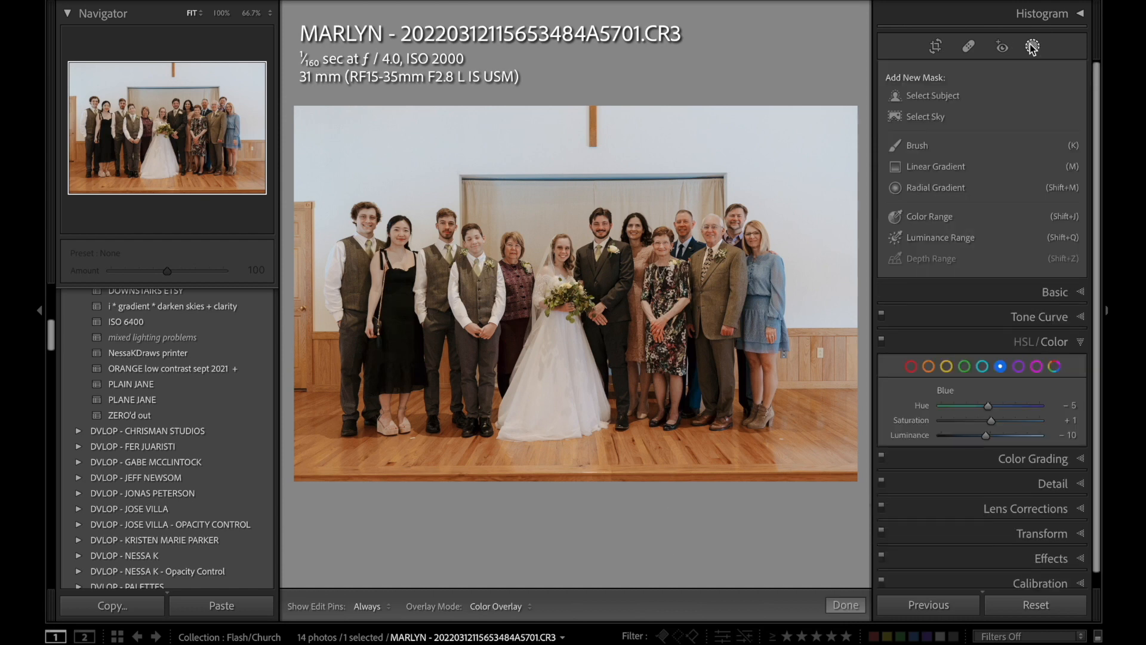
left_click(918, 101)
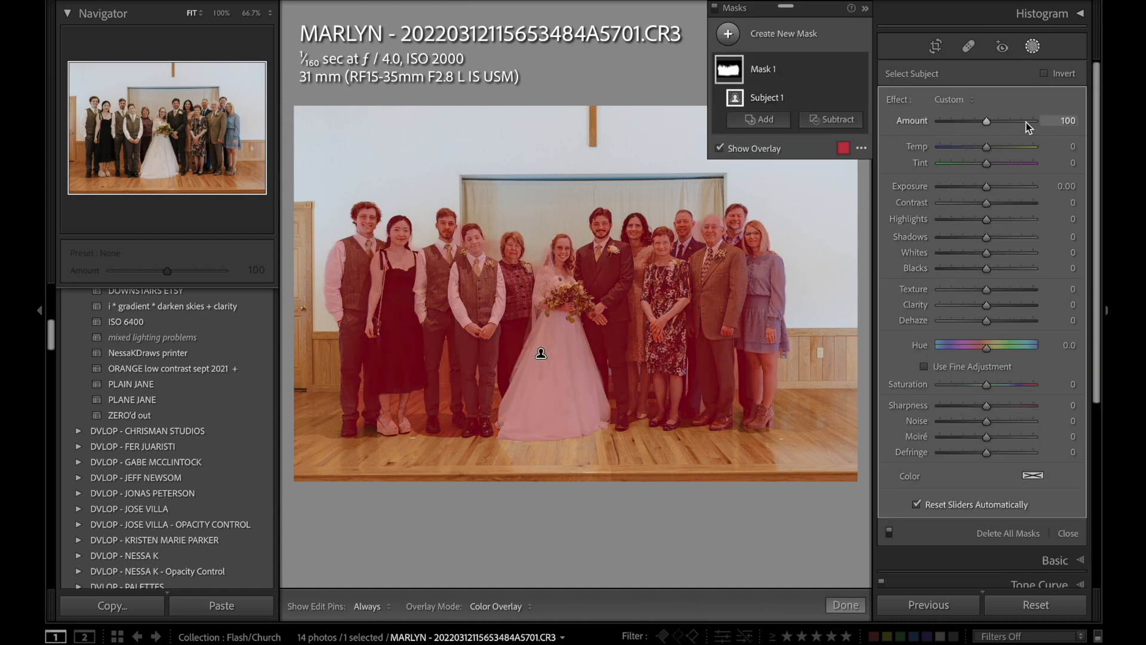
left_click(1065, 74)
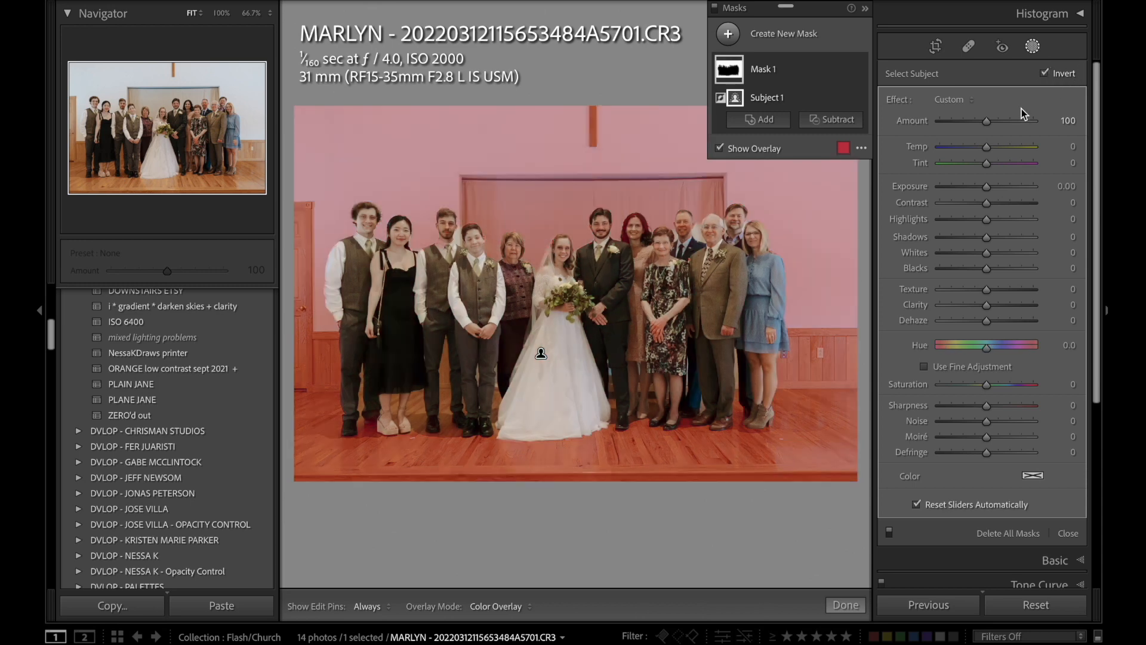
key("o")
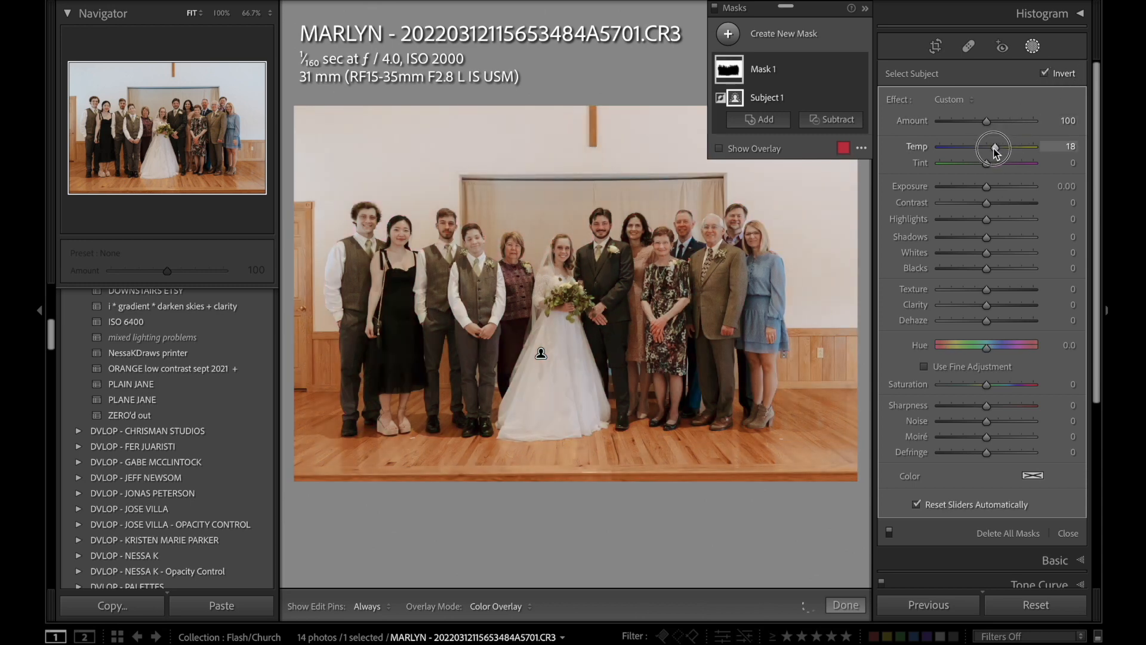
left_click_drag(988, 150, 988, 154)
key("Escape")
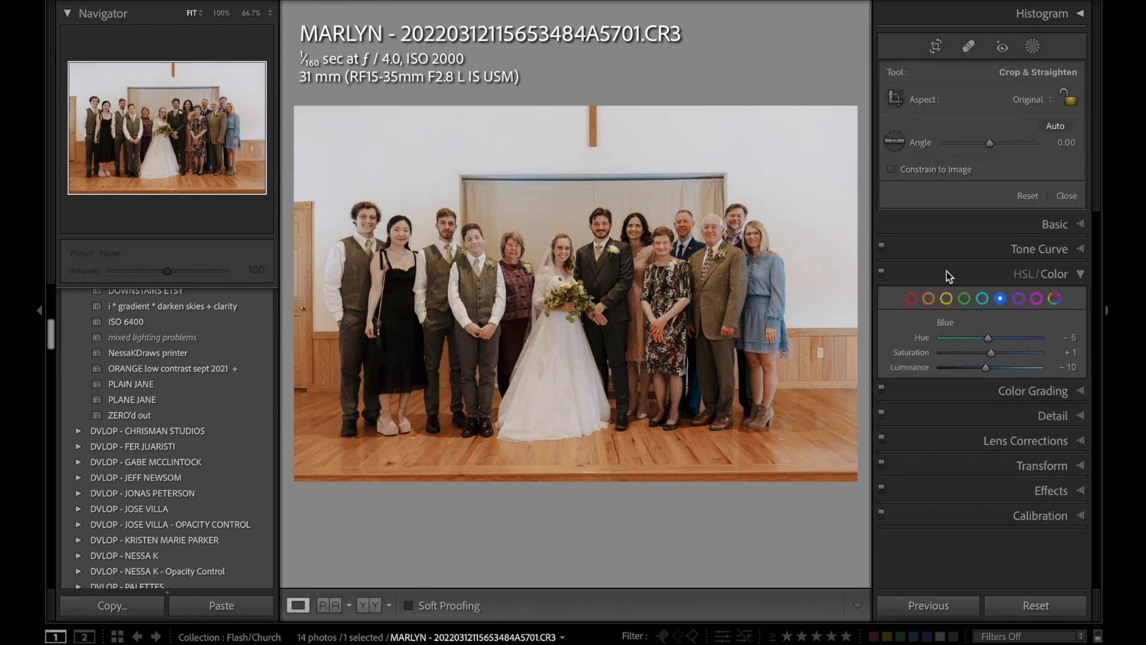
Set the church group photo's Highlights to -67 and Shadows to +55 while checking the faces up close.
left_click(550, 247)
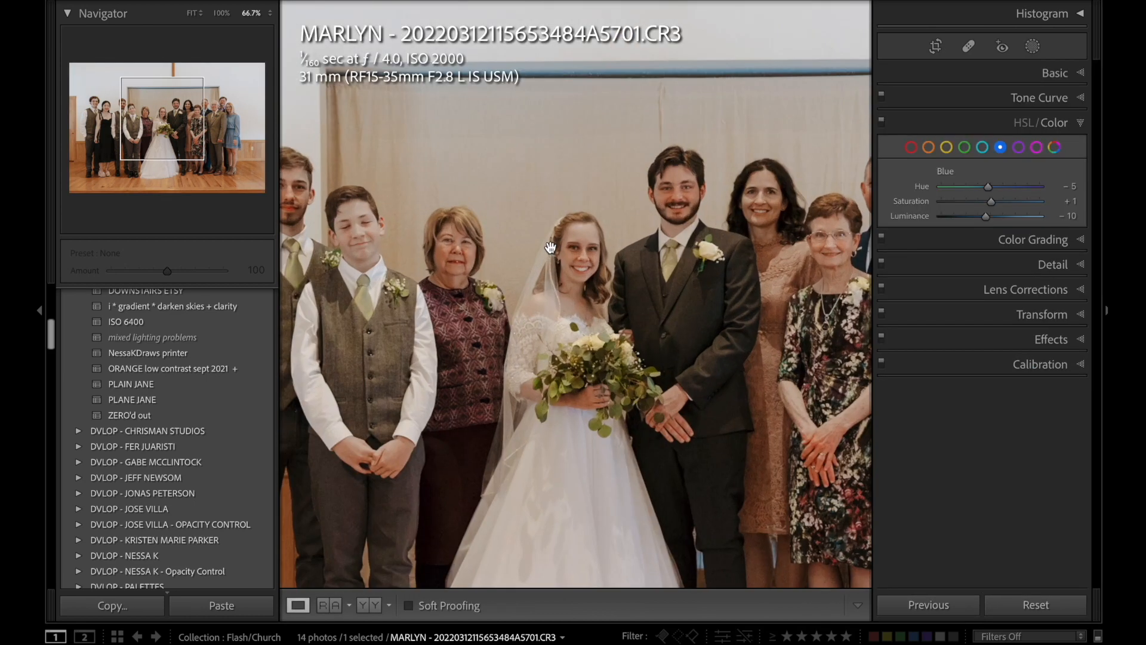
left_click(1054, 72)
left_click_drag(963, 266, 955, 266)
key("period")
key("period")
key("period")
key("period")
key("equal")
key("equal")
key("equal")
key("equal")
key("equal")
key("equal")
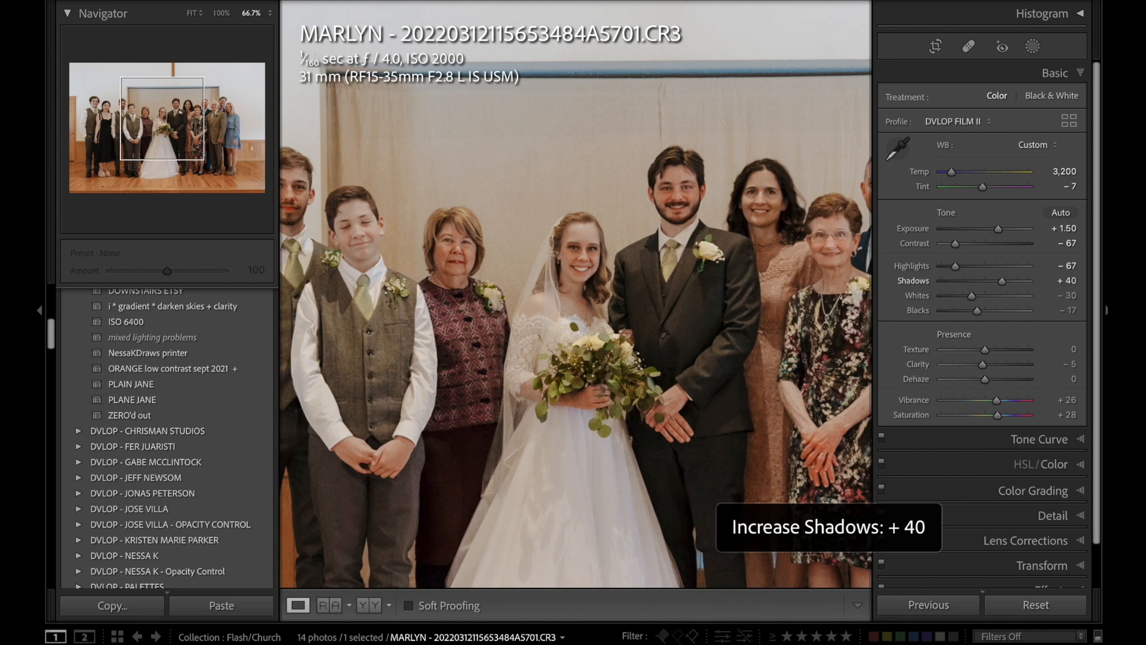
Try a brighter Exposure on the church group photo and return it to +1.50.
key("comma")
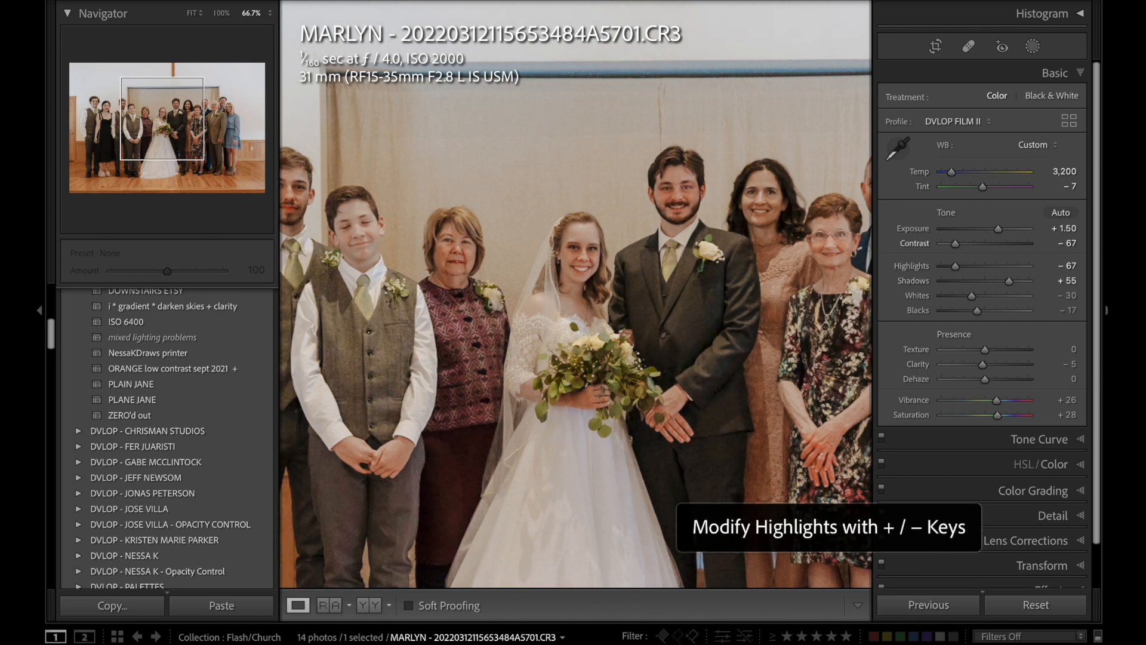
key("comma")
key("comma")
key("equal")
key("minus")
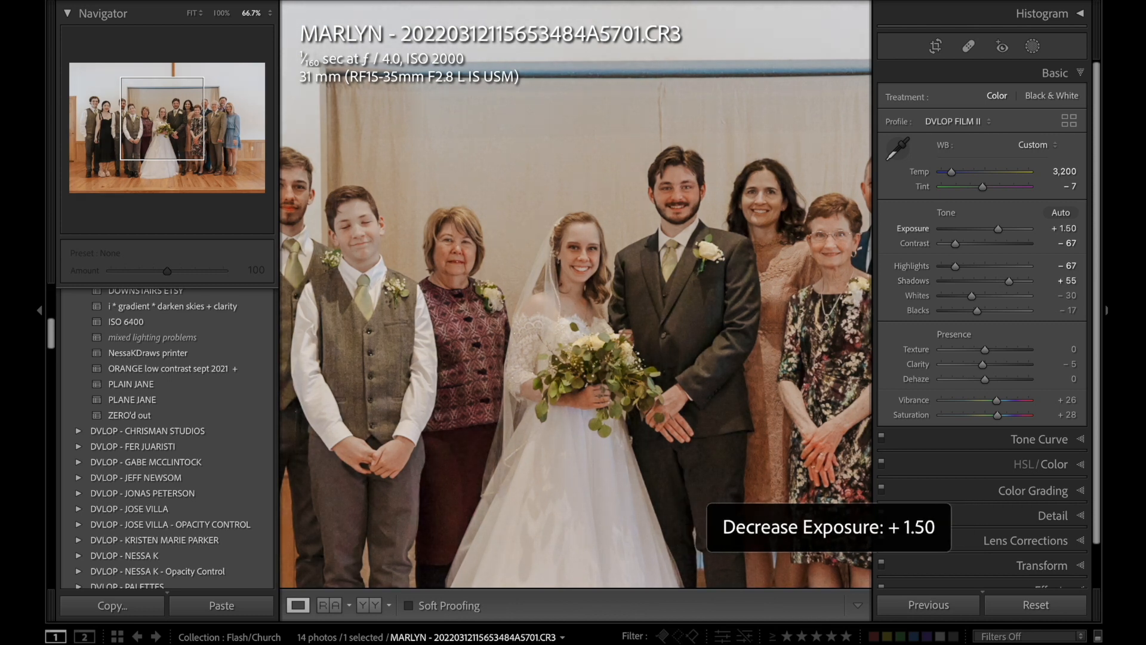
Set the church group photo's Yellow hue to +28 and Yellow saturation to -65.
left_click(729, 383)
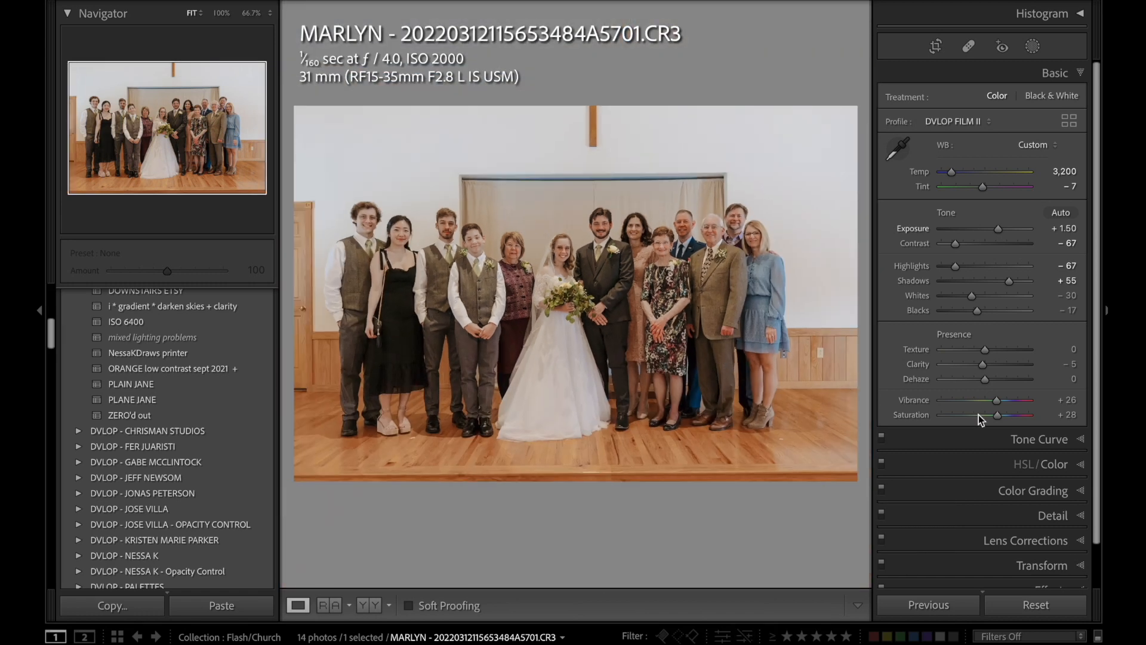
left_click(1050, 466)
left_click(946, 147)
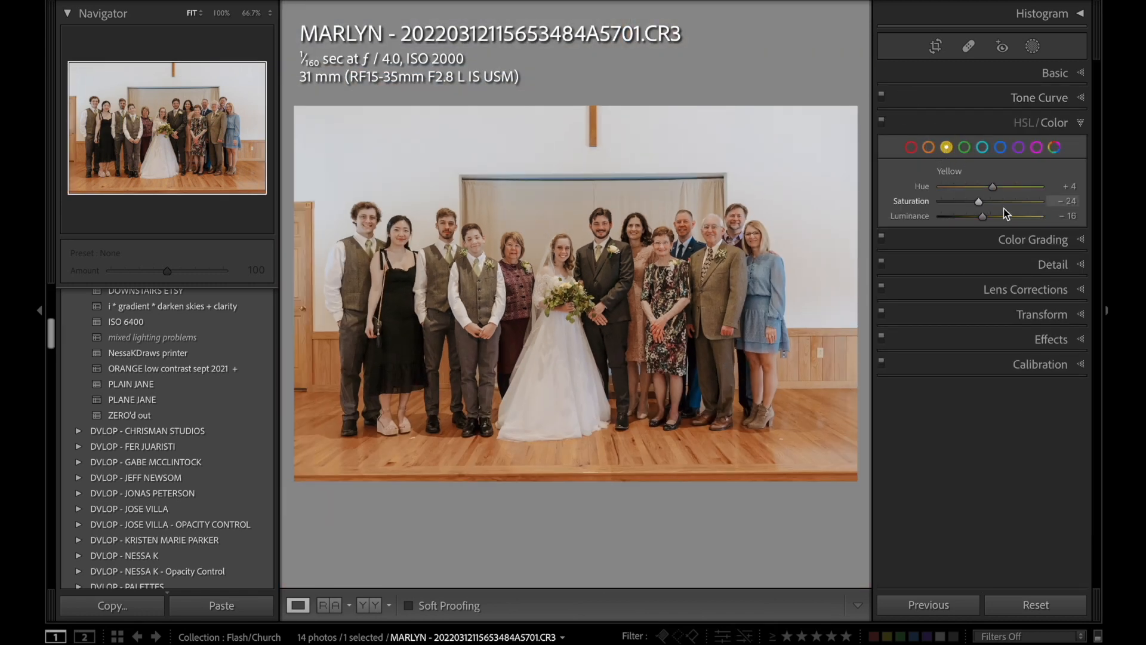
left_click_drag(991, 186, 958, 209)
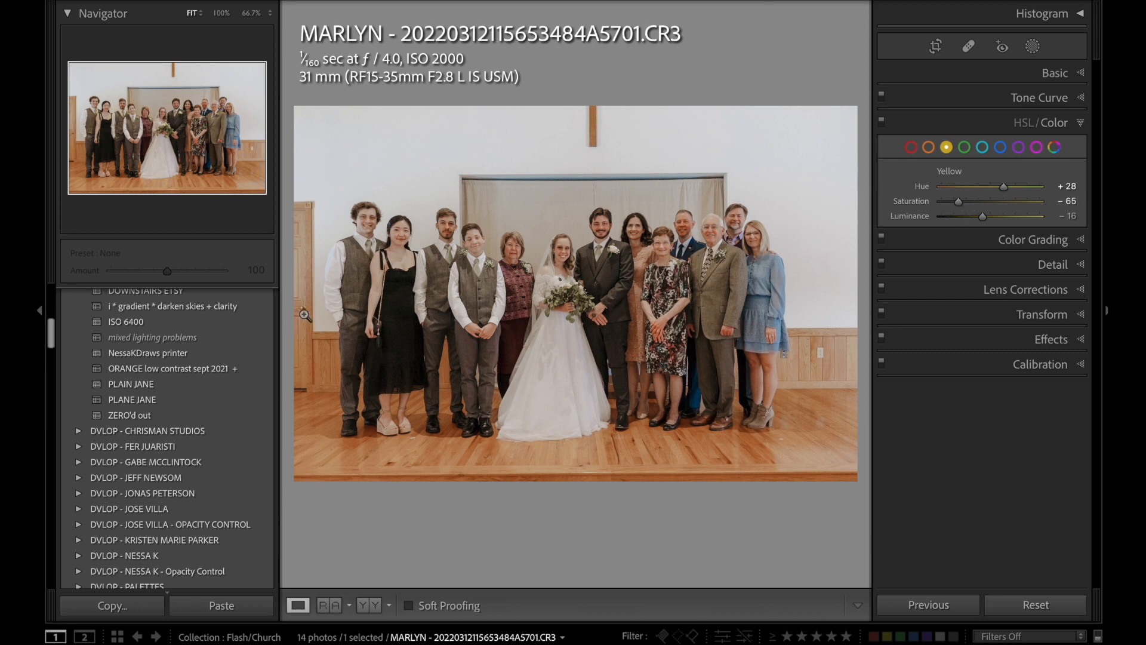
Apply the ISO 6400 preset to the church group photo and compare the edit with a temporary reset of all settings.
left_click(213, 327)
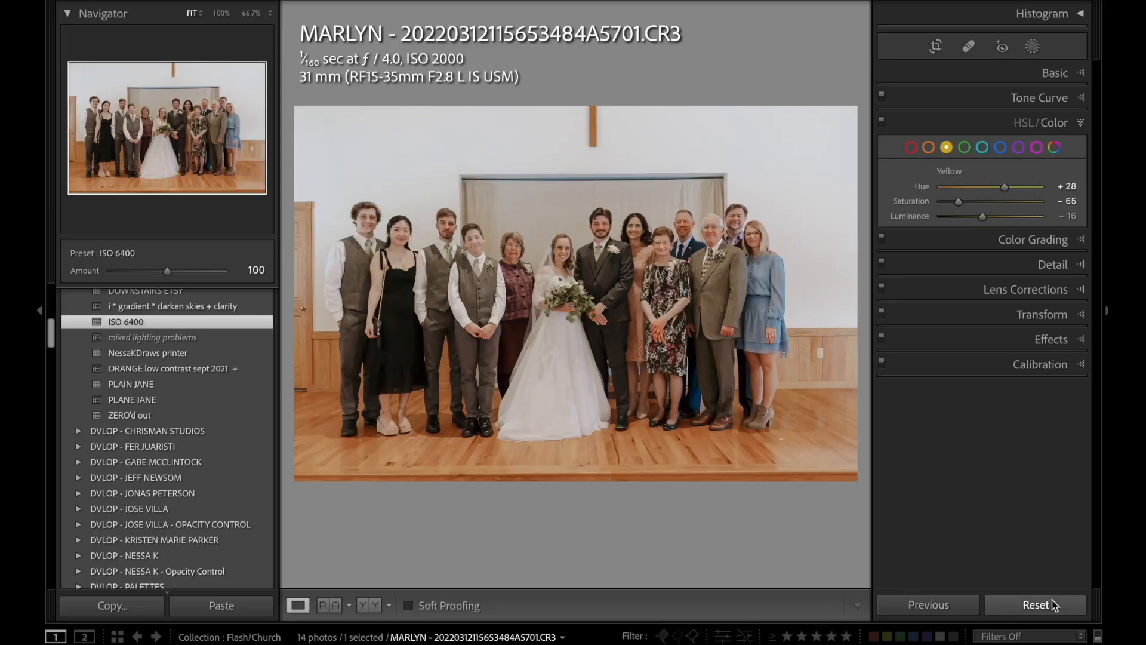
left_click(1049, 604)
key("ctrl+z")
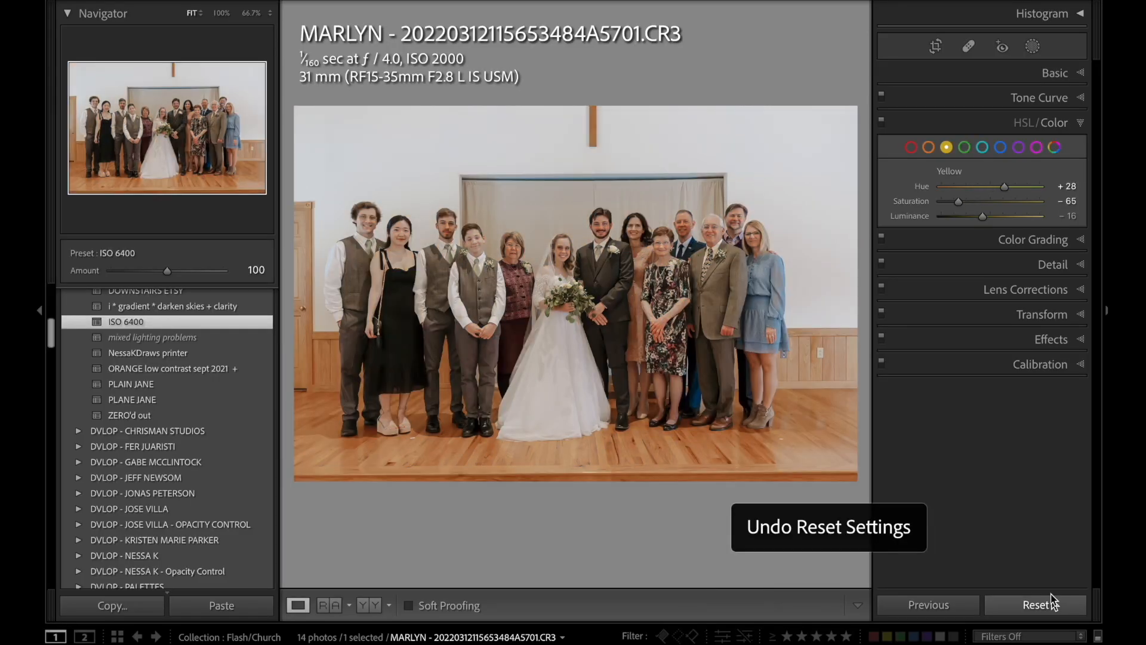
left_click(1033, 74)
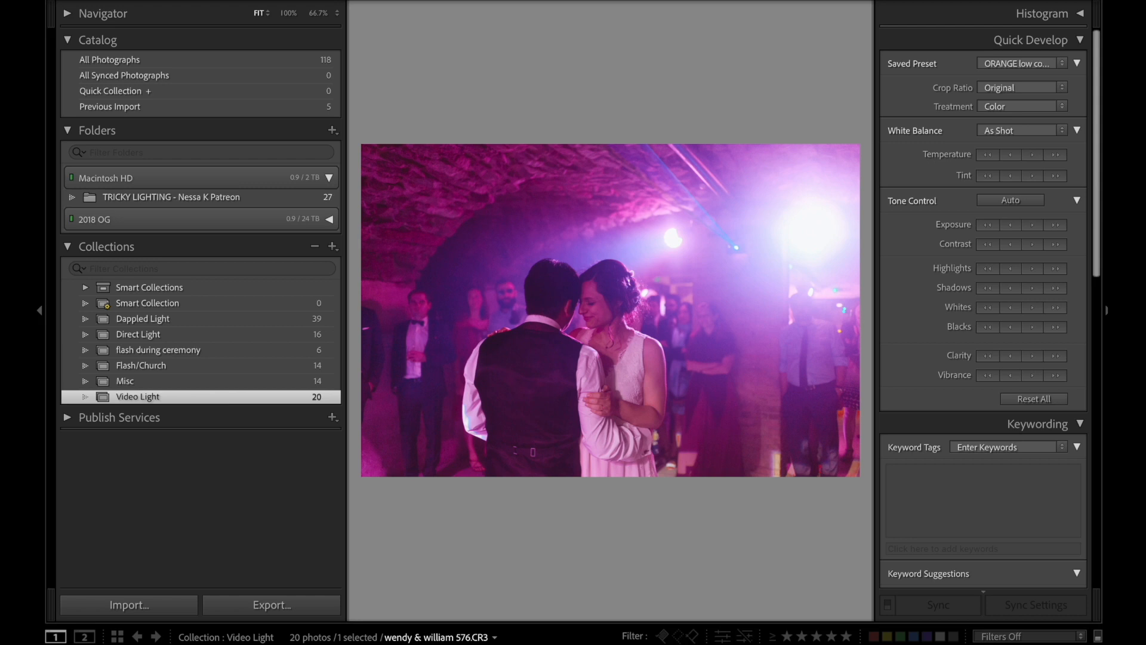
Look through the first-dance photos in the Video Light collection and examine the lighting on the twirling couple up close.
key("shift+Right")
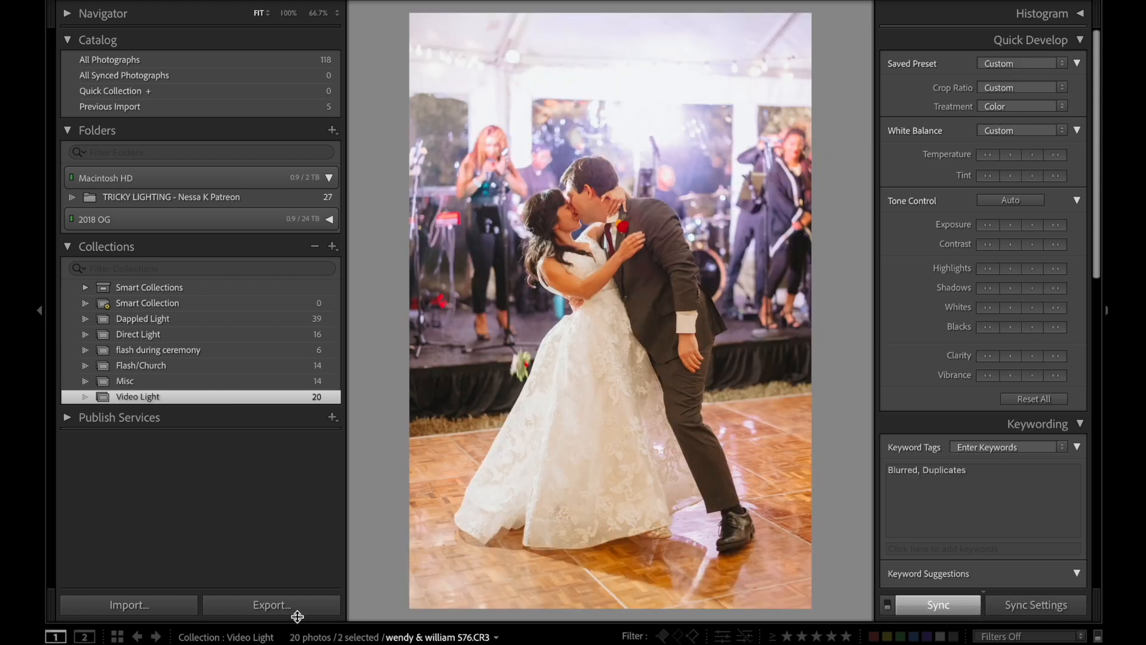
key("Left")
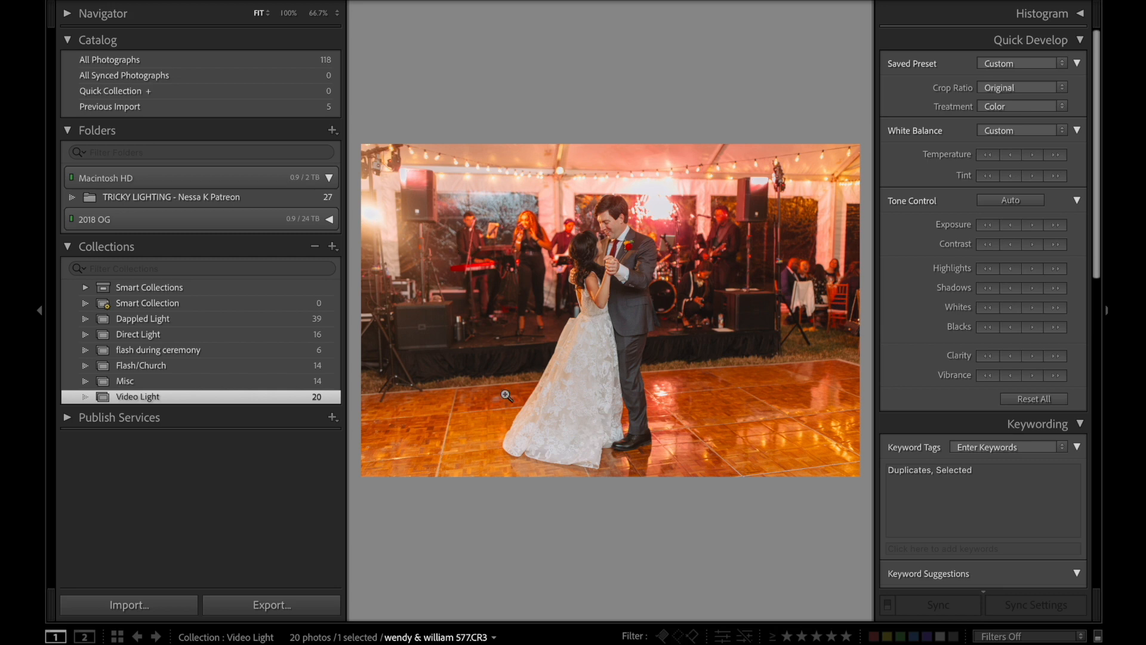
left_click(368, 219)
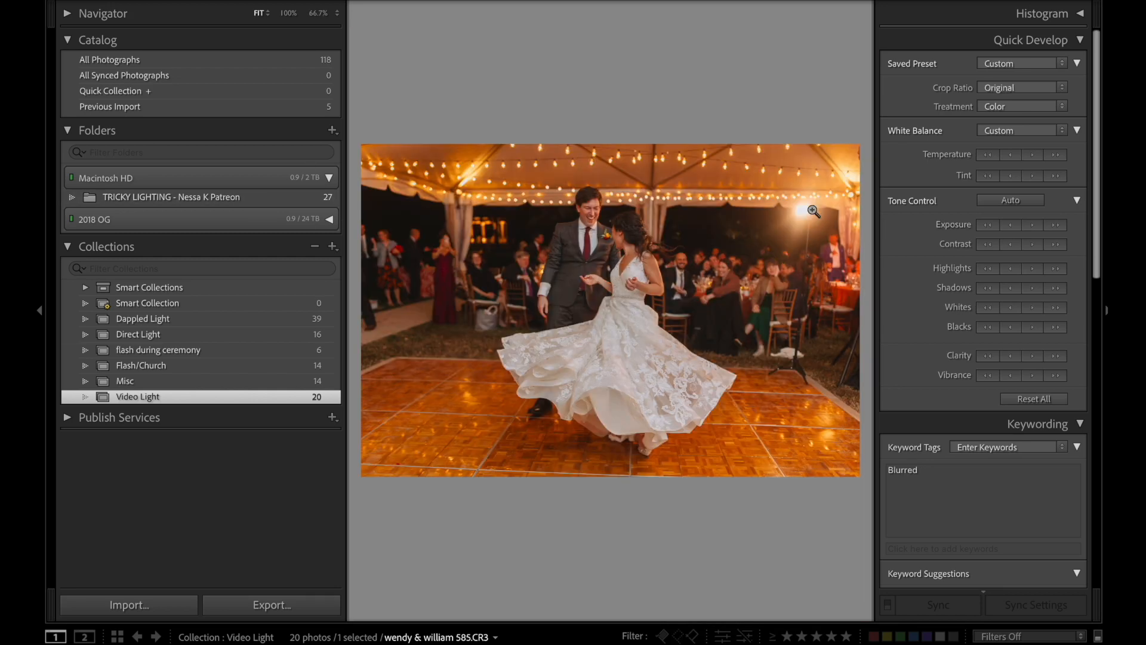
left_click(813, 211)
left_click(764, 234)
left_click(647, 281)
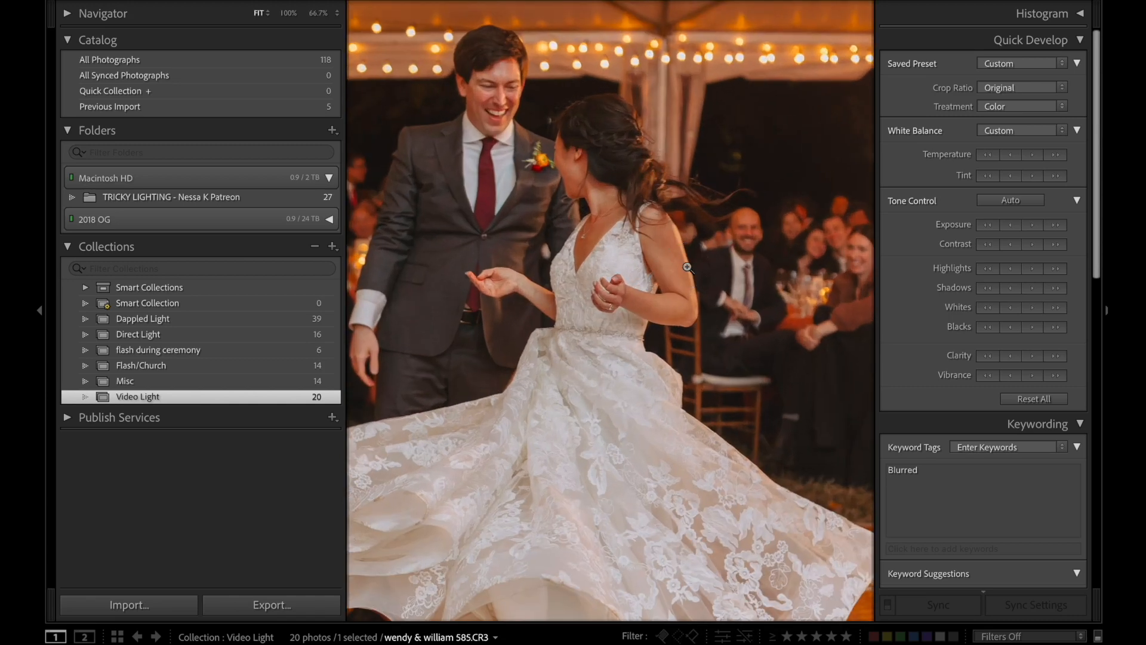
left_click(687, 266)
Open IMG_7750.CR2 for developing and sample its white balance from the white sleeve, giving Temp 16,750 and Tint -150.
key("Right")
key("d")
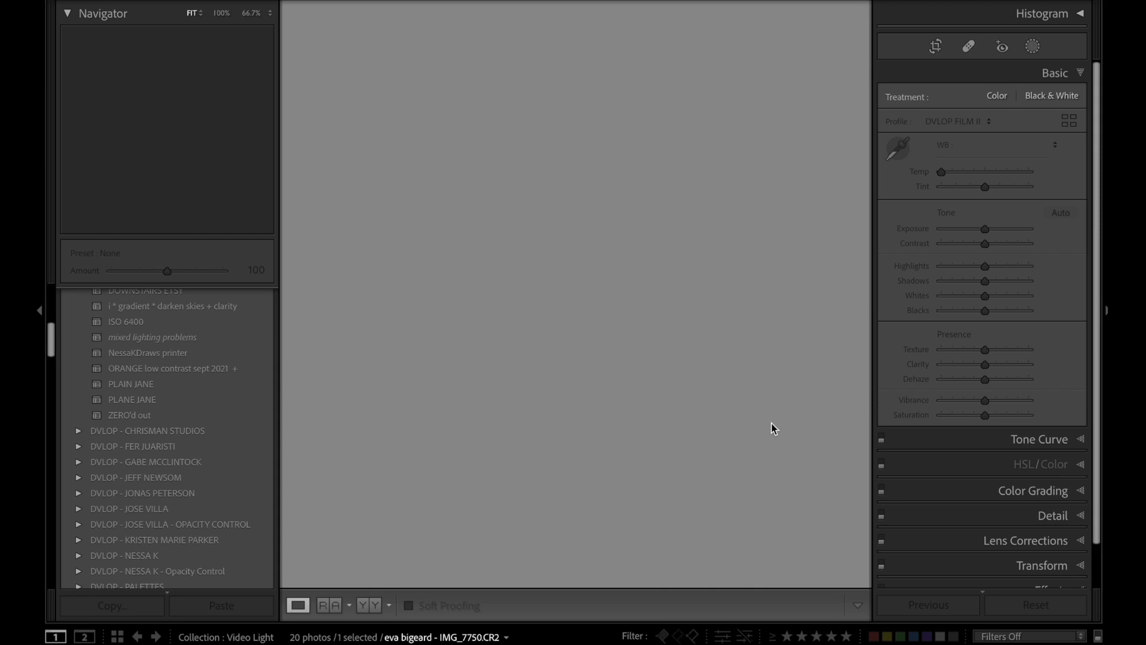
key("w")
left_click(546, 415)
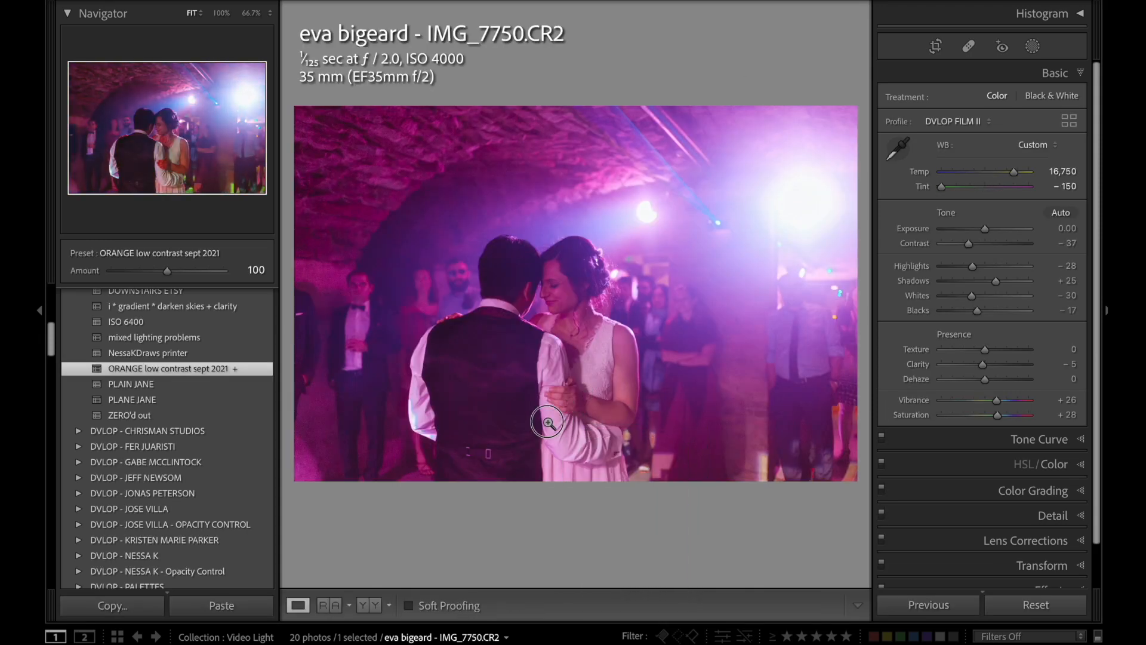
Raise the Exposure of the purple-lit dance photo to +0.70.
key("period")
key("equal")
key("equal")
key("equal")
key("equal")
key("equal")
key("equal")
key("equal")
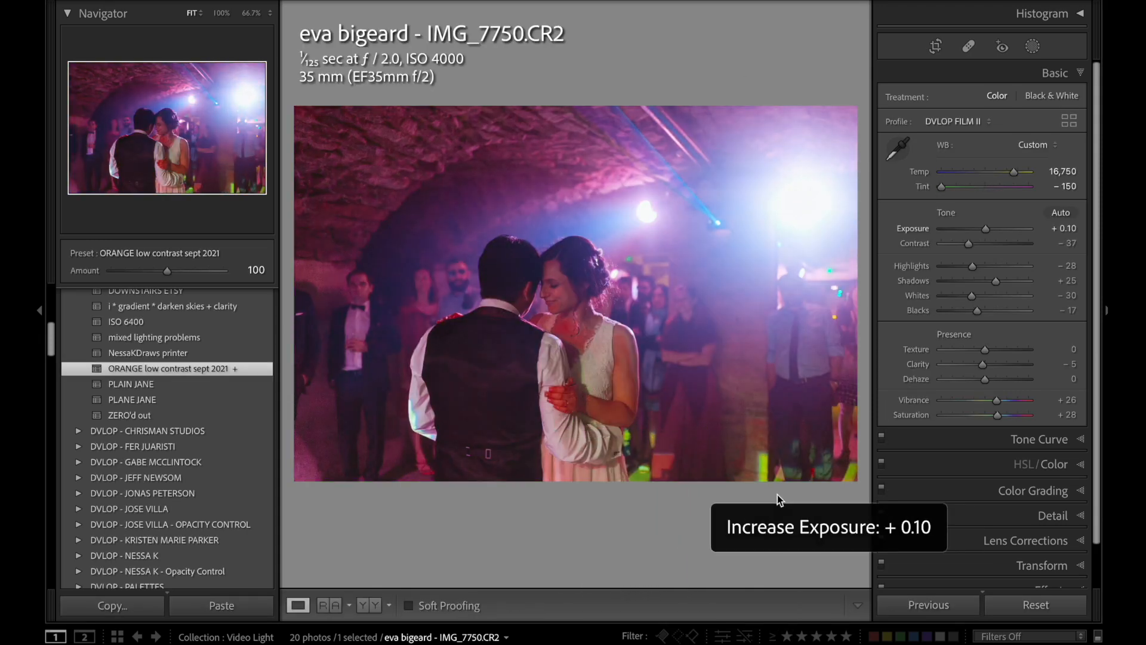
Warm the dance photo's Temp to 17,550.
key("comma")
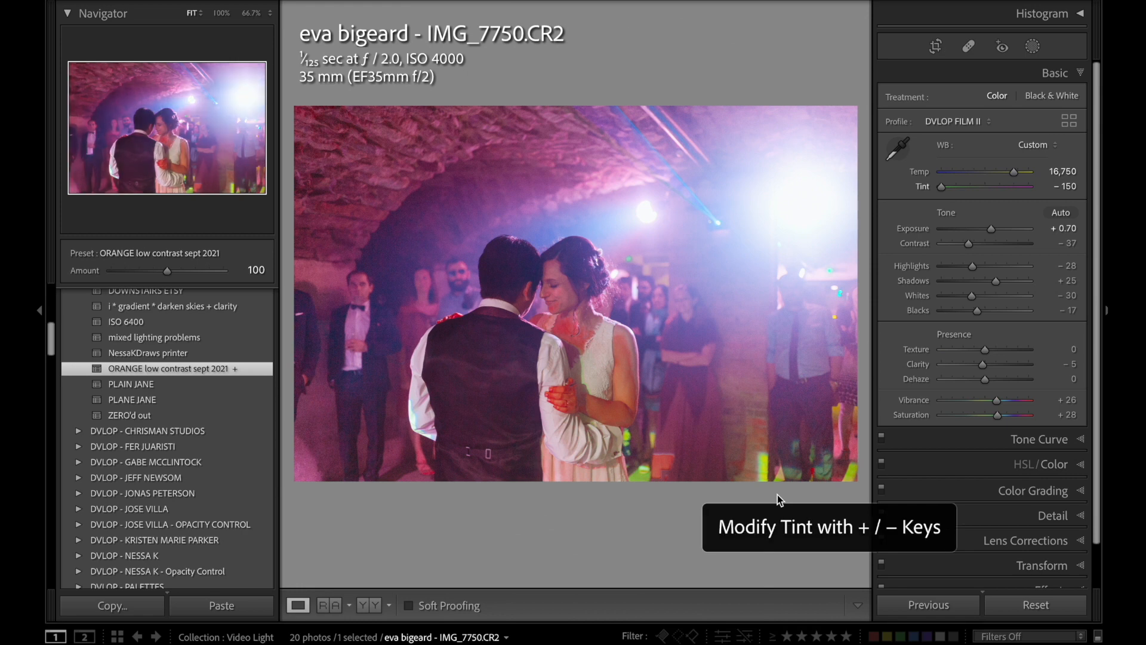
key("comma")
key("equal")
key("equal")
key("equal")
key("equal")
key("equal")
key("equal")
key("equal")
key("equal")
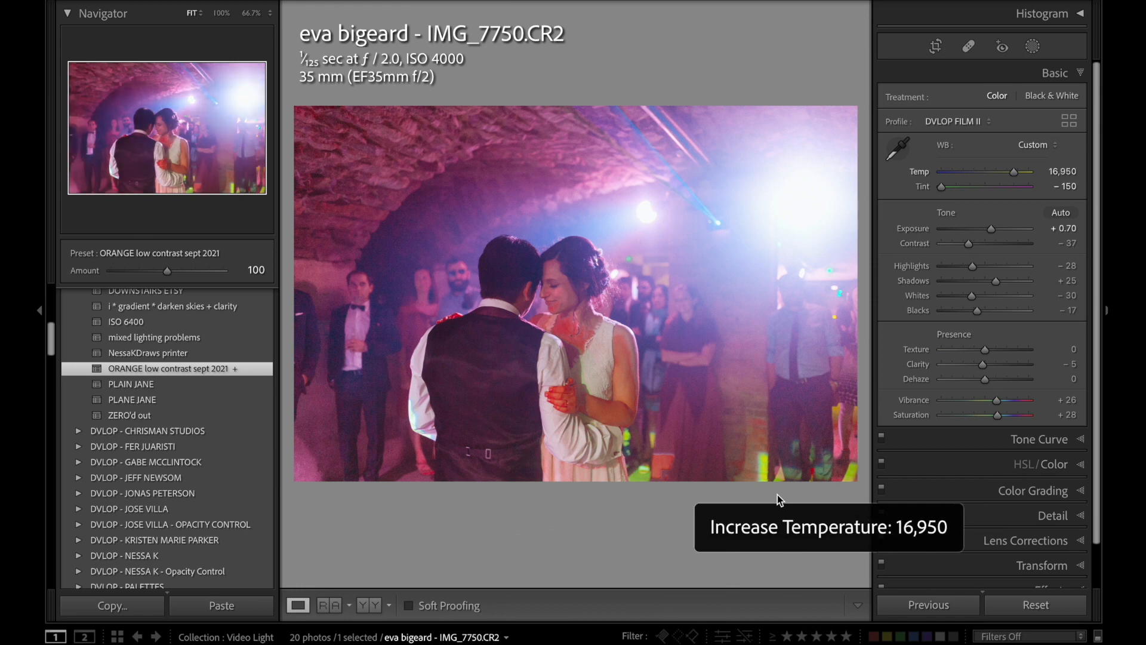
key("equal")
key("equal")
key("equal")
key("equal")
key("equal")
key("equal")
key("equal")
key("equal")
Lower the dance photo's Exposure to +0.50.
key("period")
key("period")
key("minus")
key("minus")
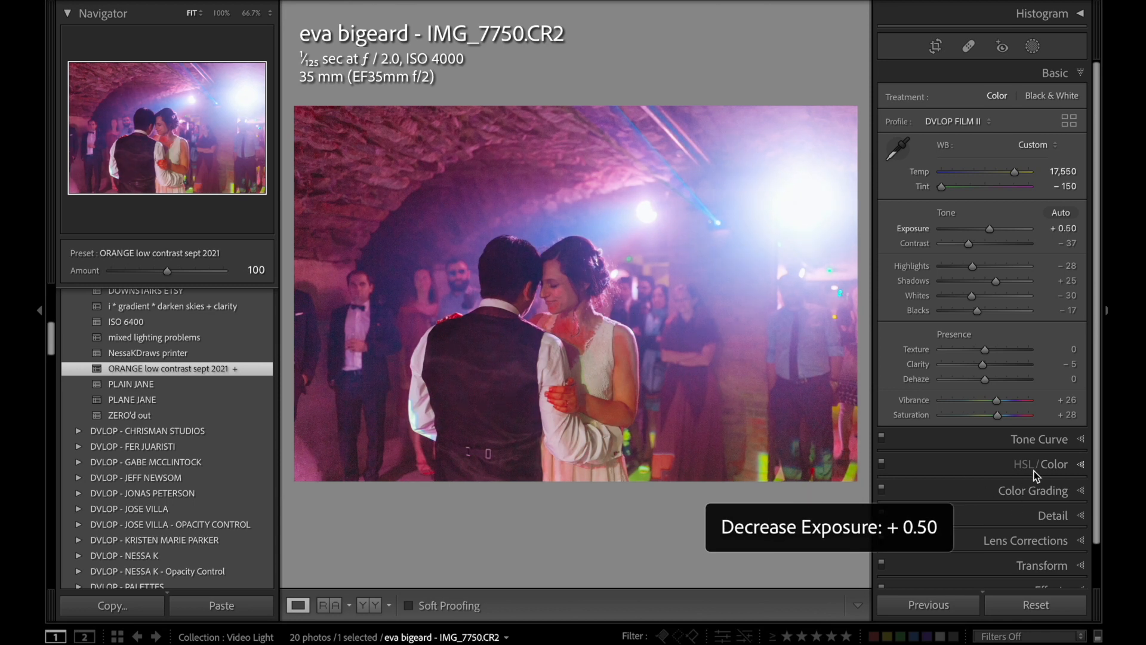
Set the dance photo's Magenta saturation to -48 and show the color adjustments one color at a time.
left_click(1019, 462)
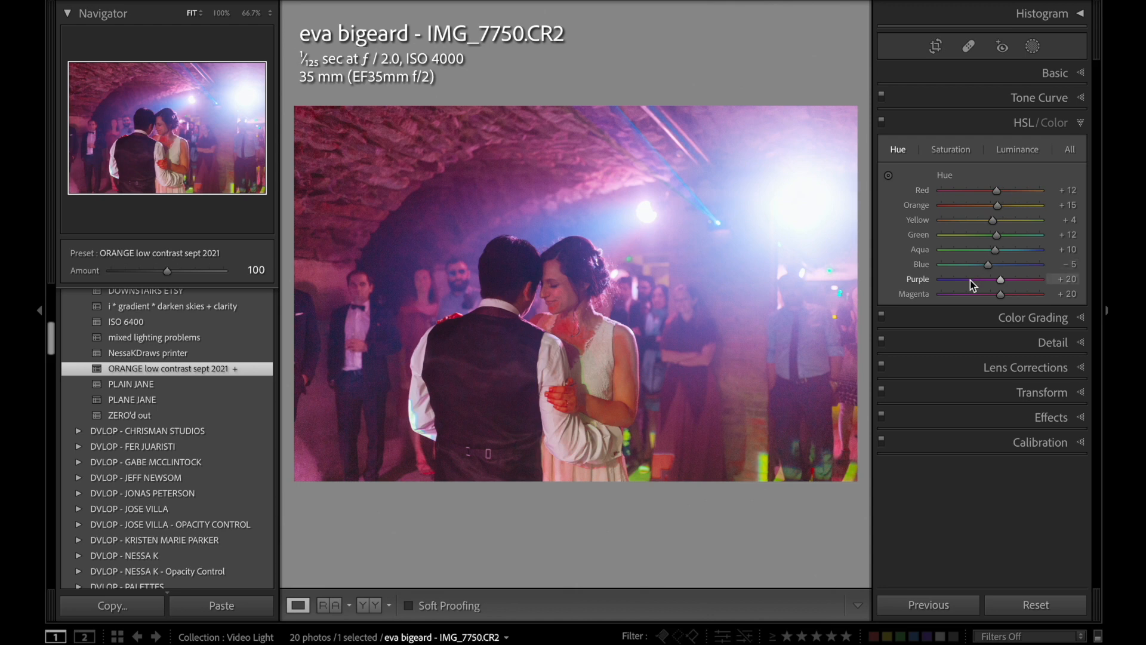
left_click_drag(973, 294, 967, 293)
left_click(1048, 123)
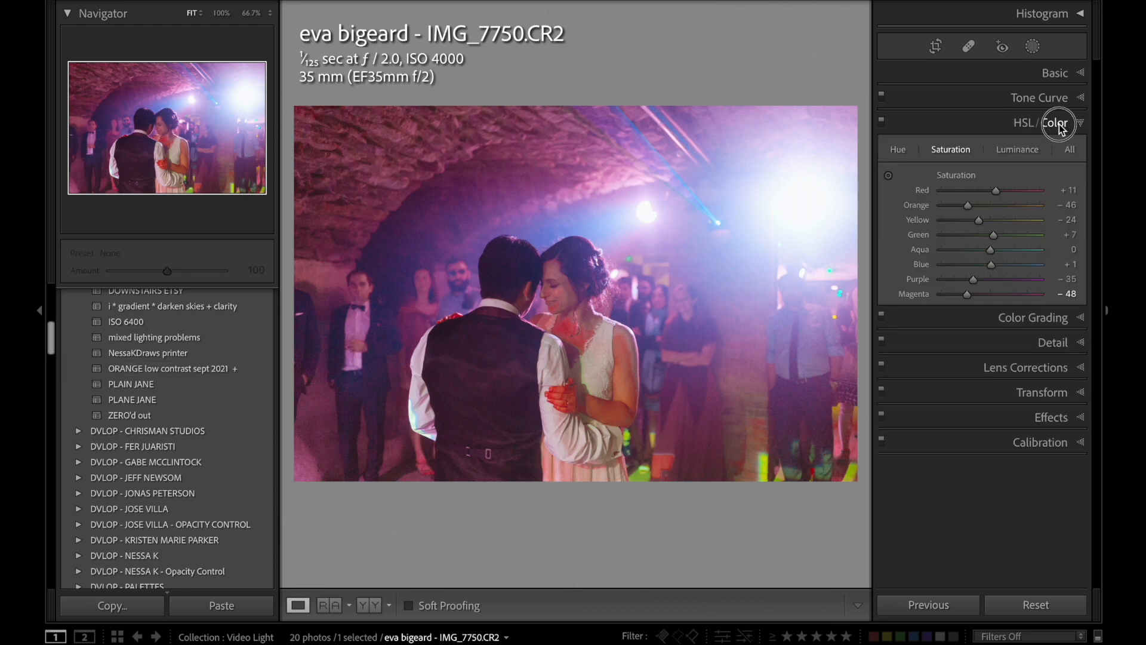
Shift the dance photo's Purple hue toward blue and adjust the Orange saturation for the skin tones.
left_click(1018, 147)
left_click_drag(1000, 186, 975, 187)
left_click(911, 147)
left_click(929, 147)
left_click_drag(967, 201, 978, 186)
Reduce the Purple and Magenta saturation to drain the pink cast from the dance photo.
left_click(1018, 147)
left_click_drag(961, 202, 1038, 187)
left_click(1036, 147)
left_click_drag(972, 201, 957, 203)
Warm the dance photo's Temp further to 19,050.
left_click(1054, 73)
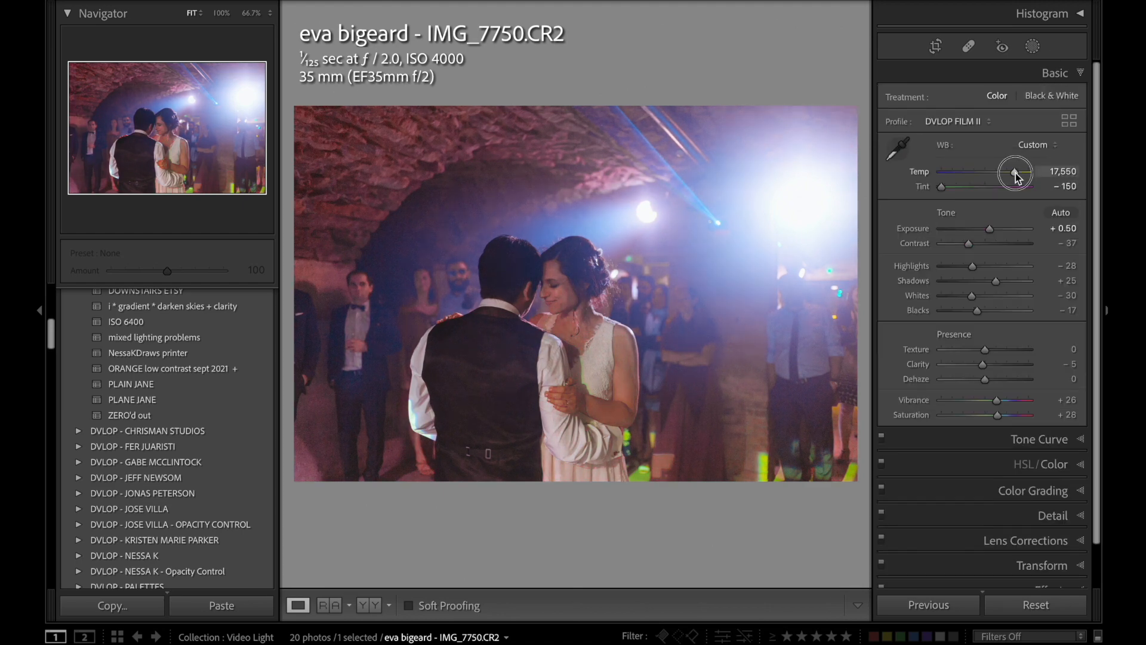
left_click(1028, 463)
left_click(911, 147)
left_click(1045, 98)
left_click(1055, 73)
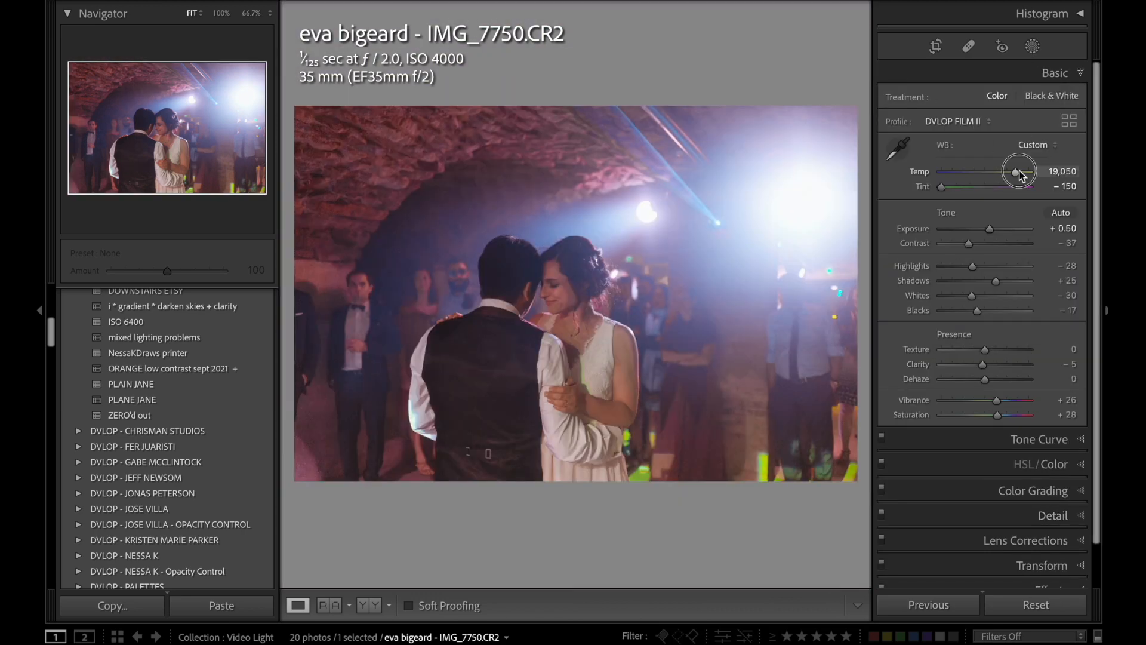
Mute the Green channel and set Purple to hue -22, saturation -72 and luminance -31 on the dance photo.
left_click(1041, 465)
left_click(964, 146)
left_click(1032, 46)
left_click(1032, 46)
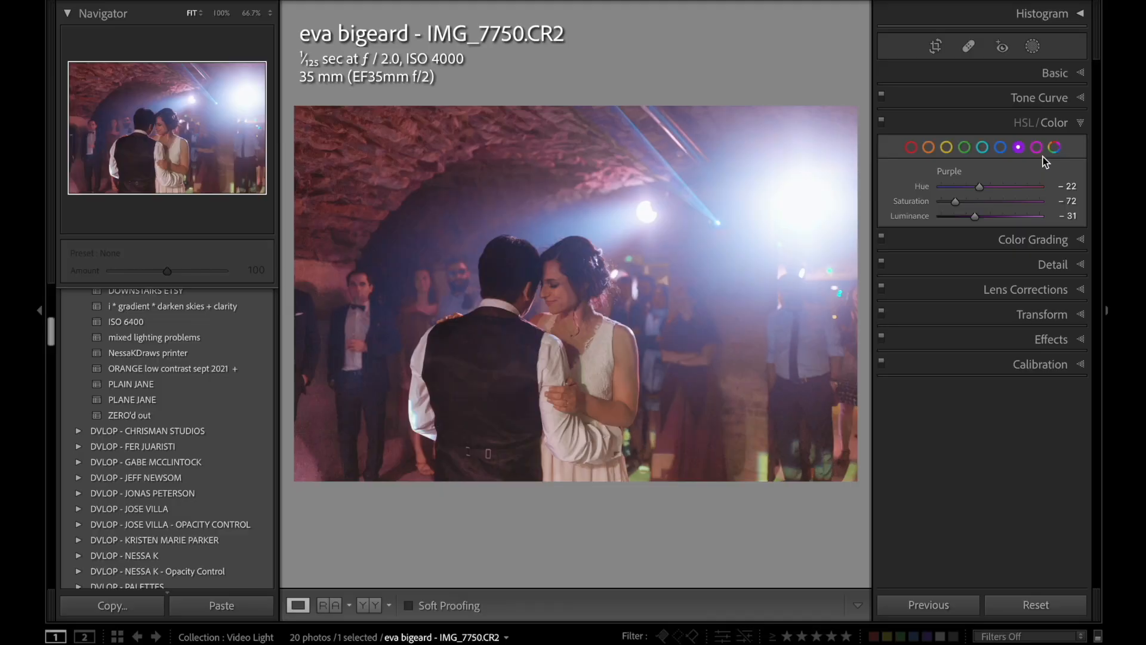
Set the dance photo's Magenta hue to +100 and adjust the Red channel's hue.
left_click(1037, 148)
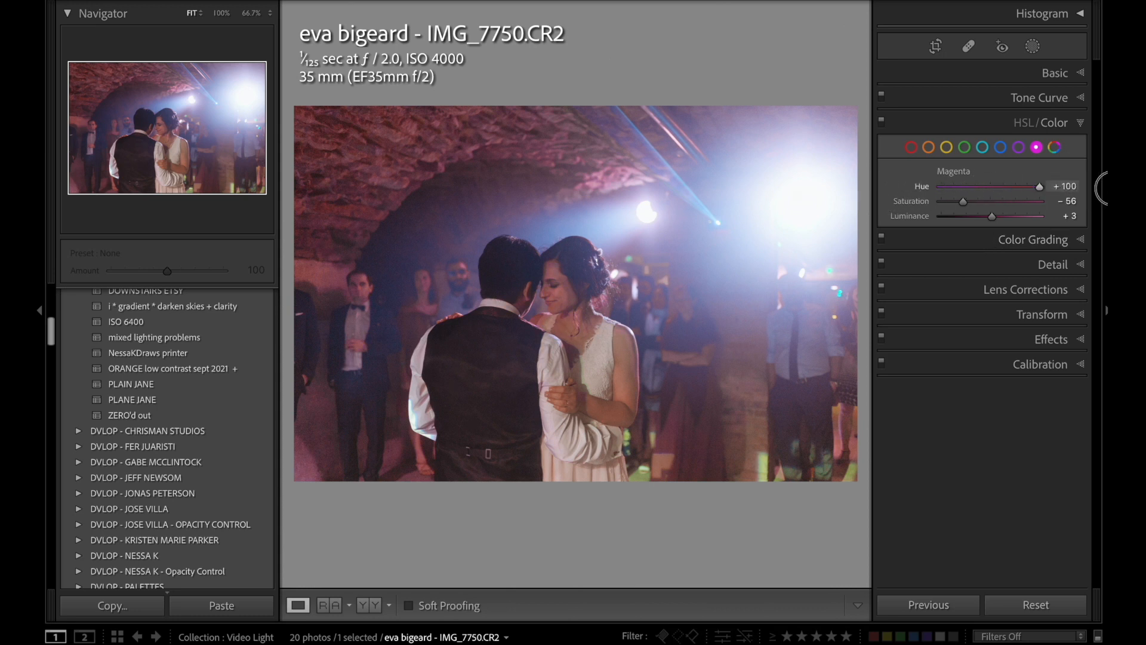
left_click(910, 147)
mouse_move(1025, 187)
left_mouse_down()
mouse_move(989, 200)
mouse_move(1044, 199)
left_mouse_up()
left_click(1038, 150)
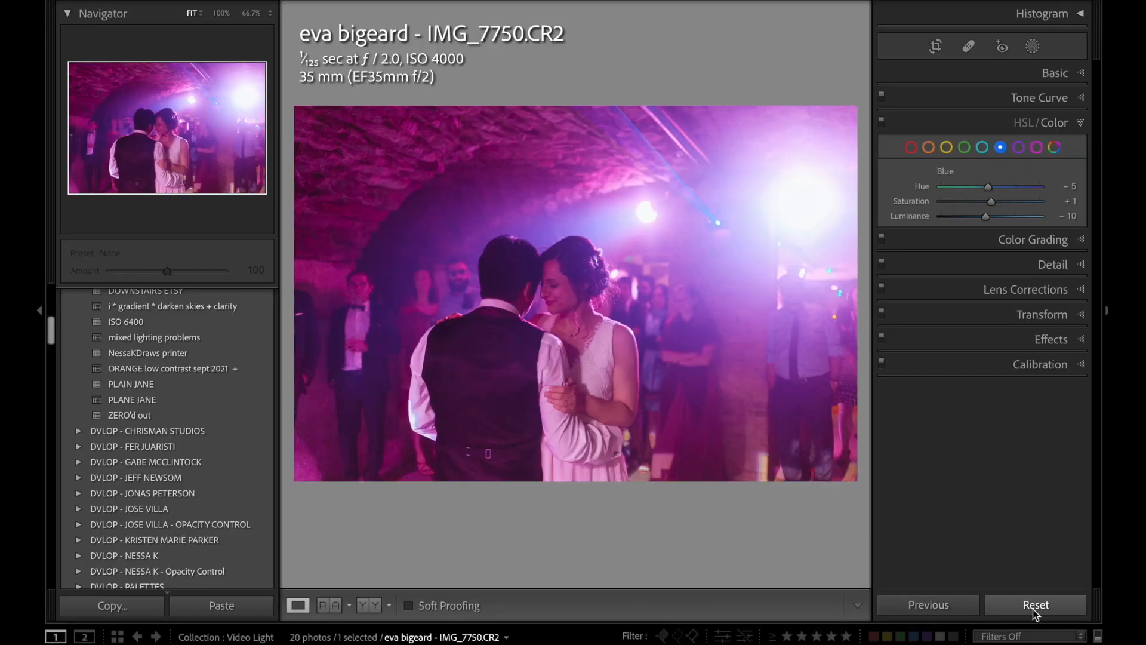
Undo the reset of the dance photo and compare the image with the color adjustments switched off and on.
key("ctrl+z")
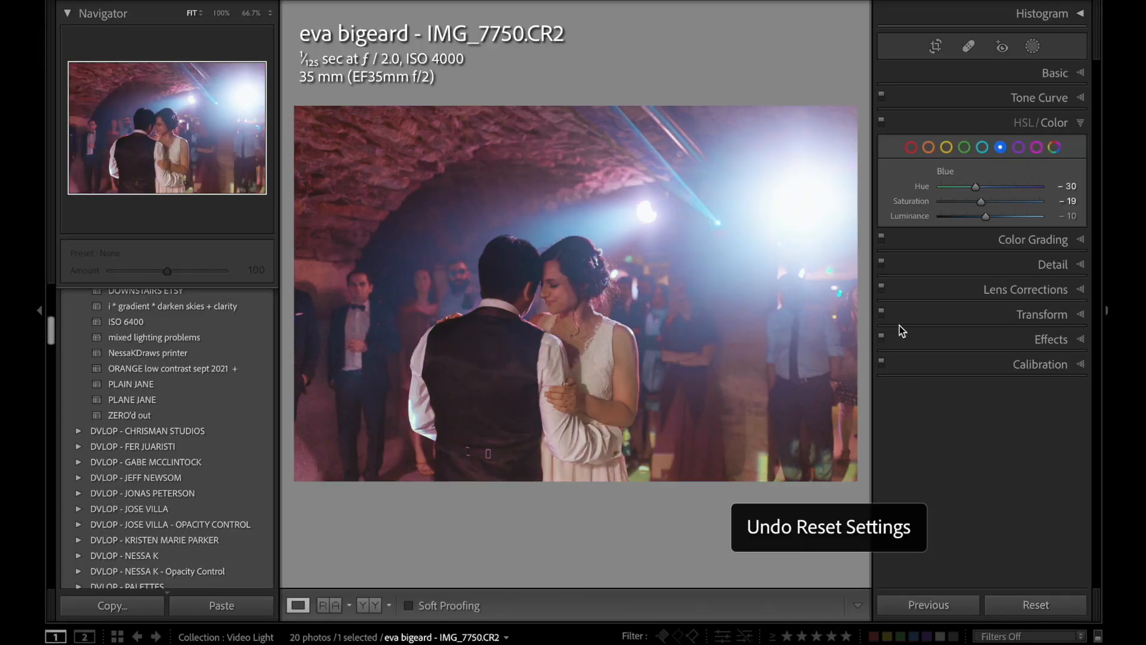
left_click(881, 122)
left_click(881, 122)
left_click(881, 121)
left_click(881, 121)
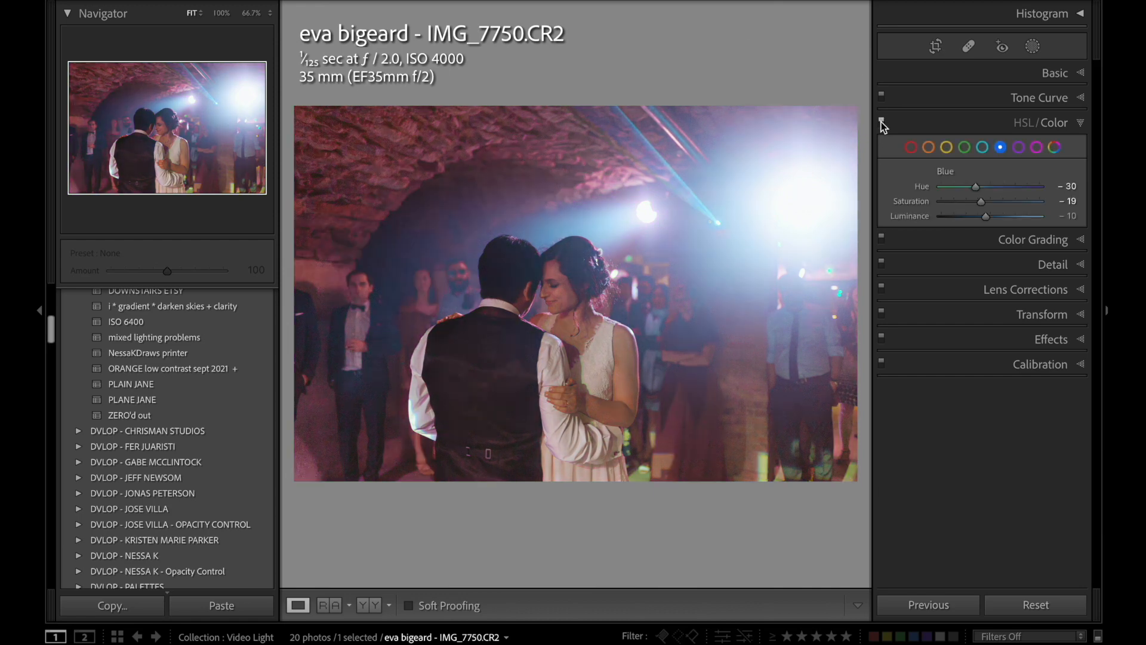
left_click(881, 122)
left_click(881, 121)
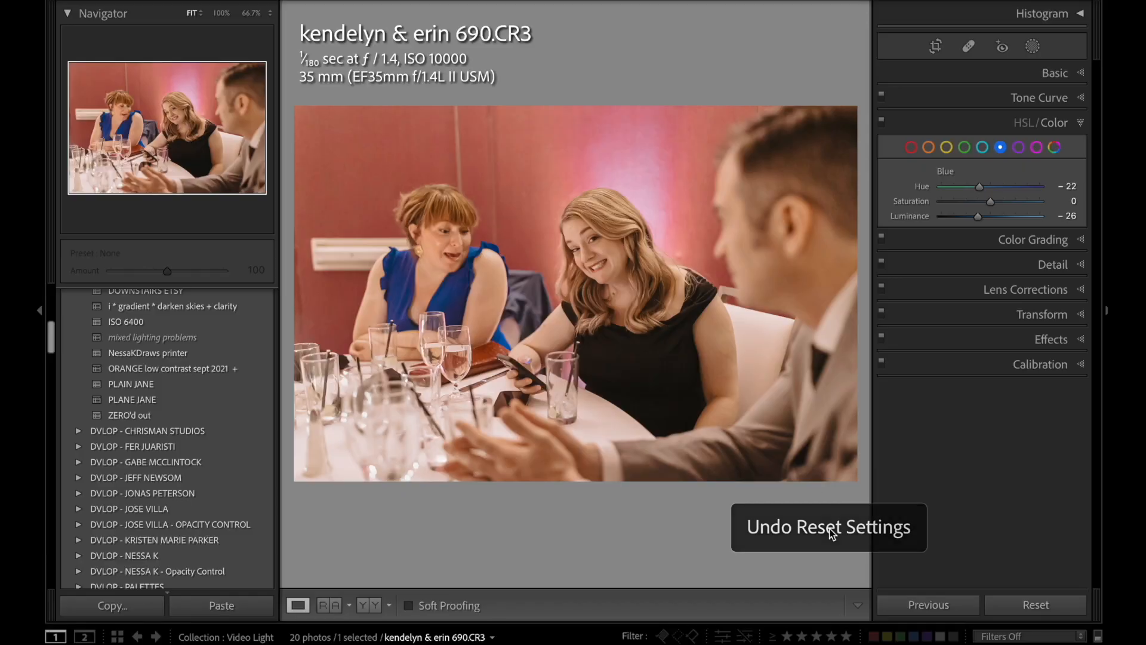
left_click(946, 146)
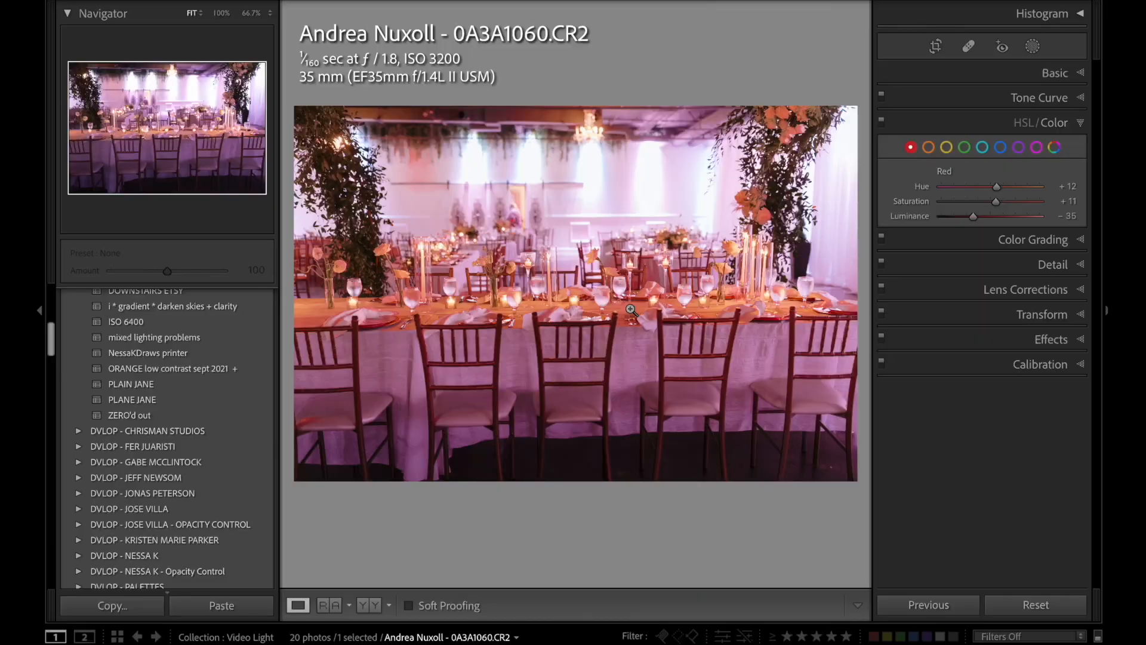
Sample white balance on reception table photo 0A3A1060.CR2 until the tablecloth is neutral, at Temp 3,200 and Tint -107.
key("w")
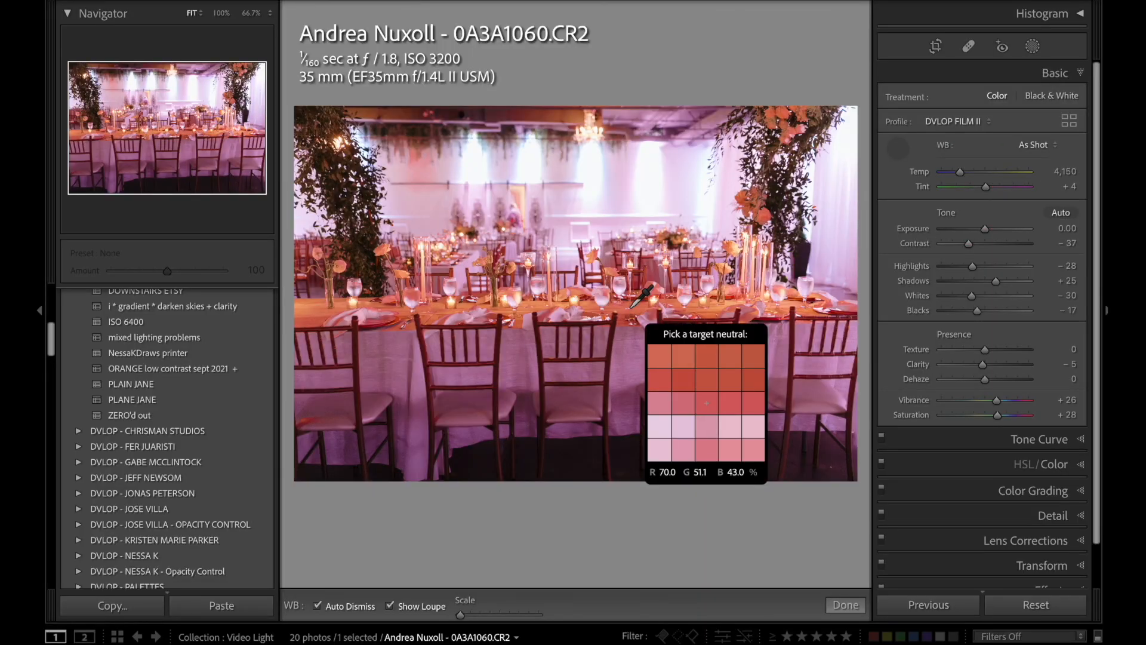
left_click(639, 308)
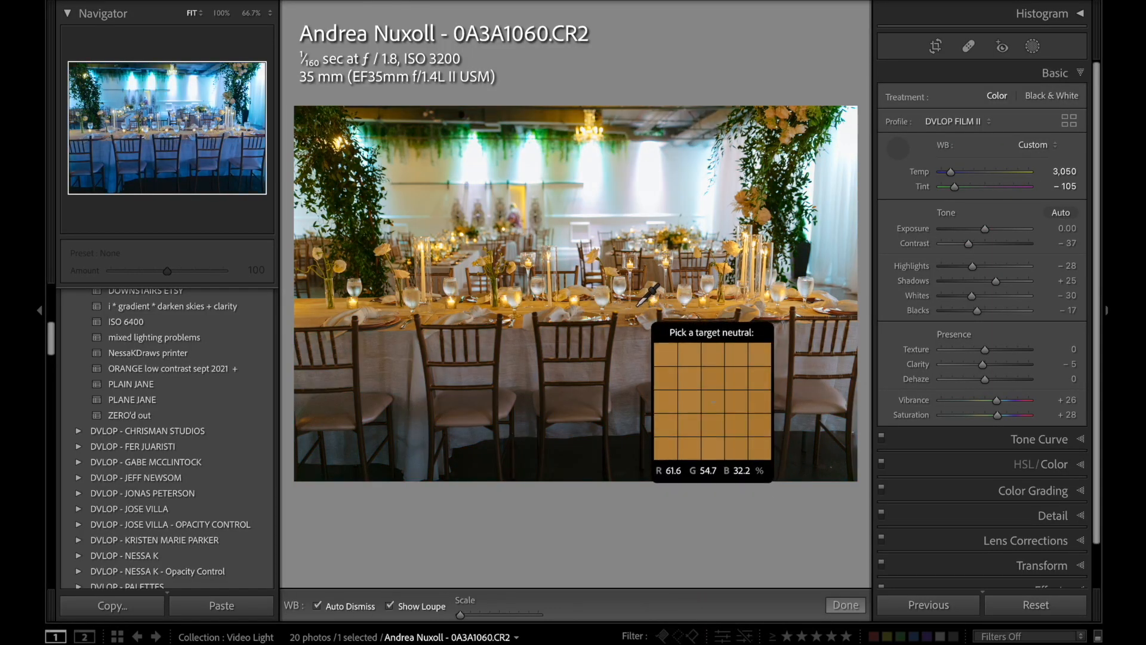
left_click(639, 309)
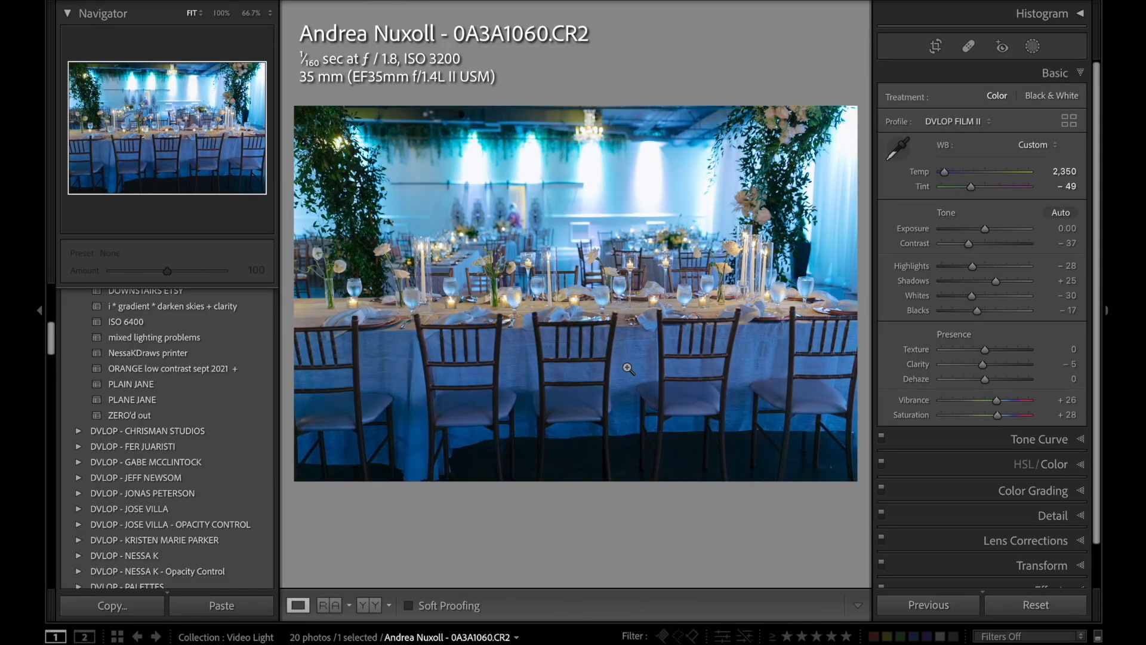
key("w")
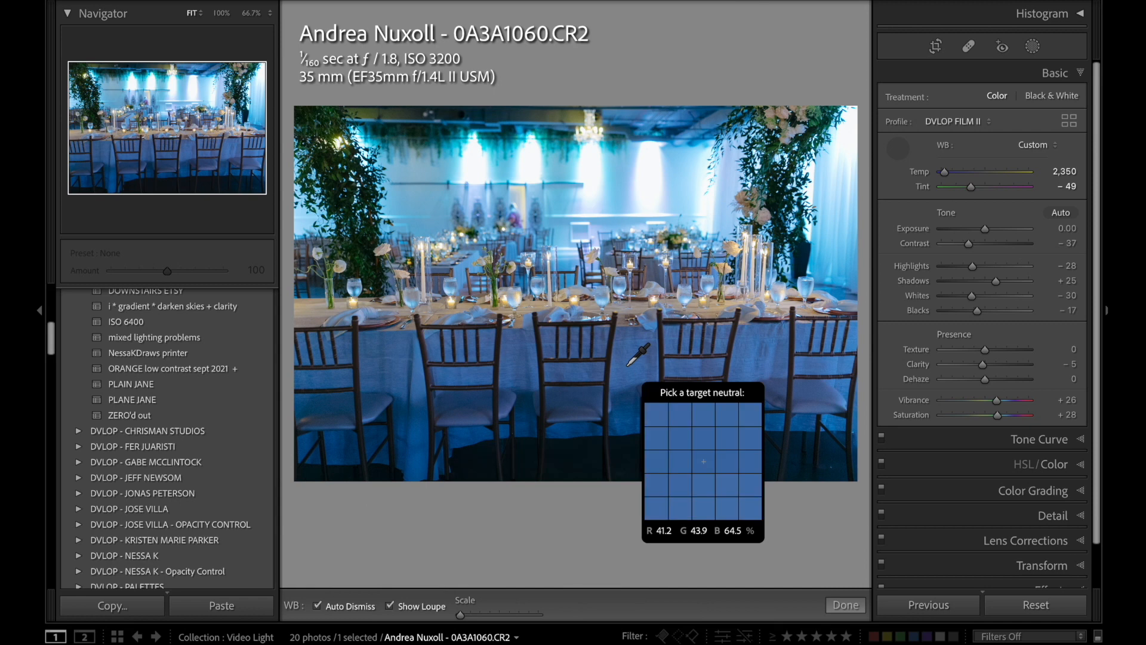
left_click(628, 365)
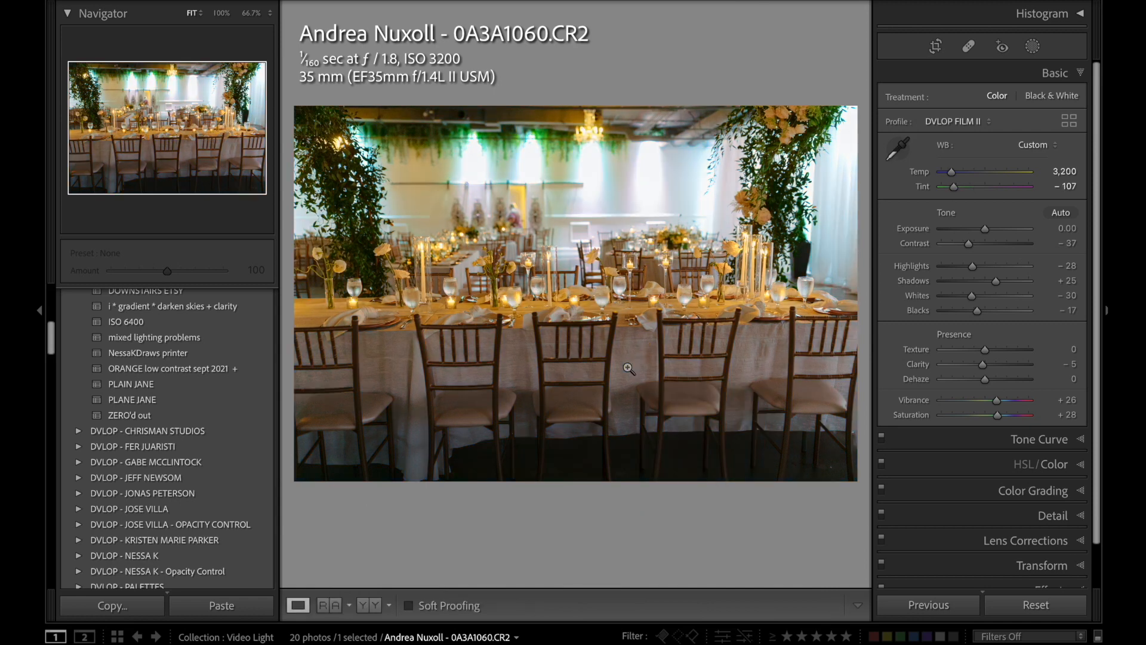
Cut the table photo's Yellow saturation strongly and raise its Exposure to +0.60.
left_click(1048, 465)
left_click(947, 149)
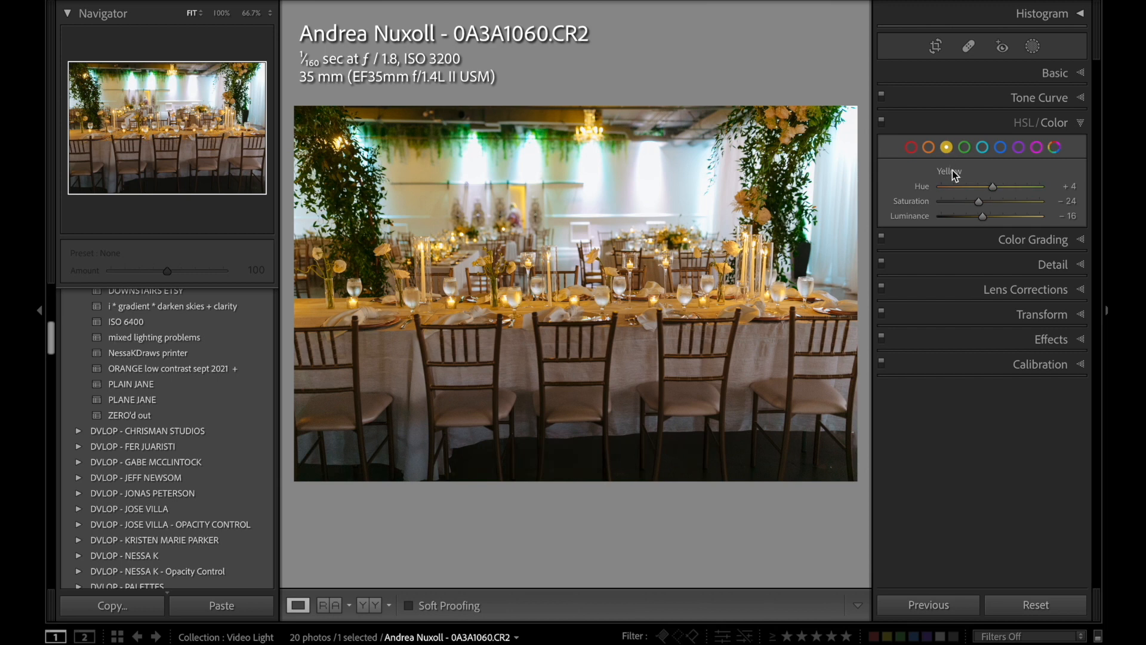
left_click_drag(958, 203, 939, 204)
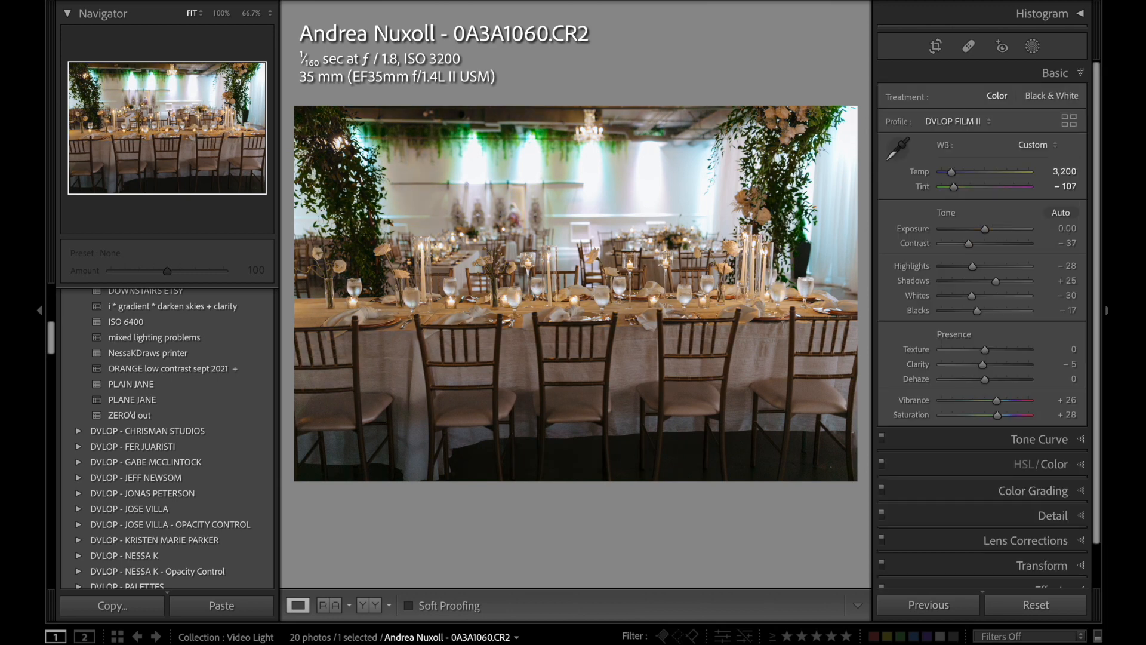
key("equal")
key("equal")
key("equal")
key("equal")
key("equal")
key("equal")
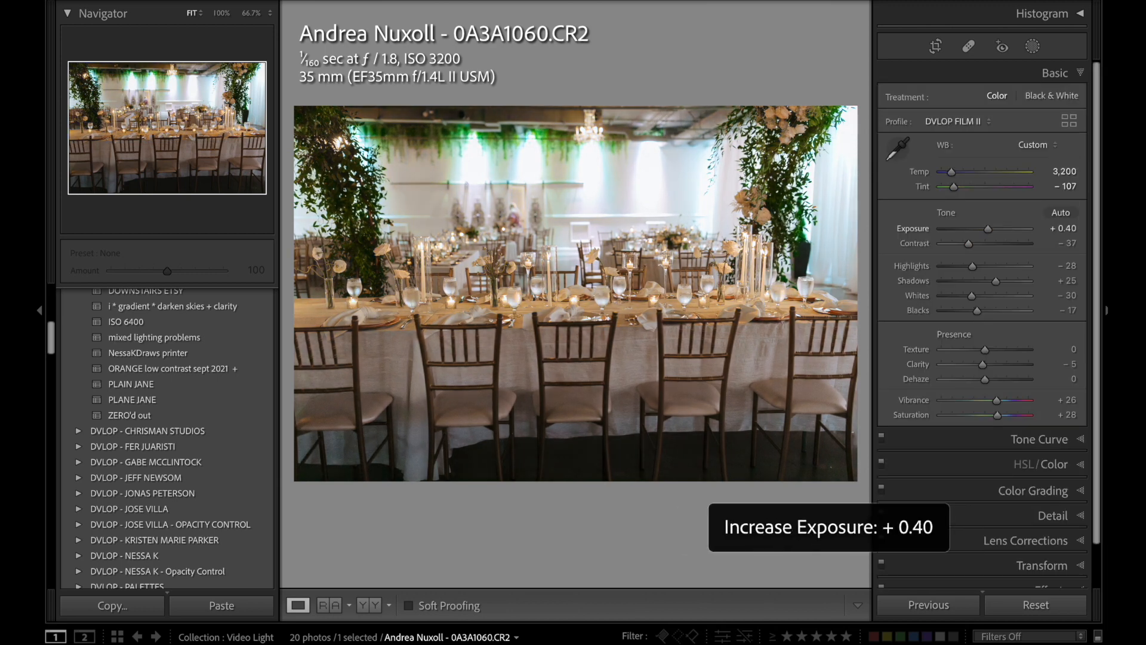
Cool the table photo's Temp to 2,800.
key("comma")
key("comma")
key("minus")
key("minus")
key("minus")
key("minus")
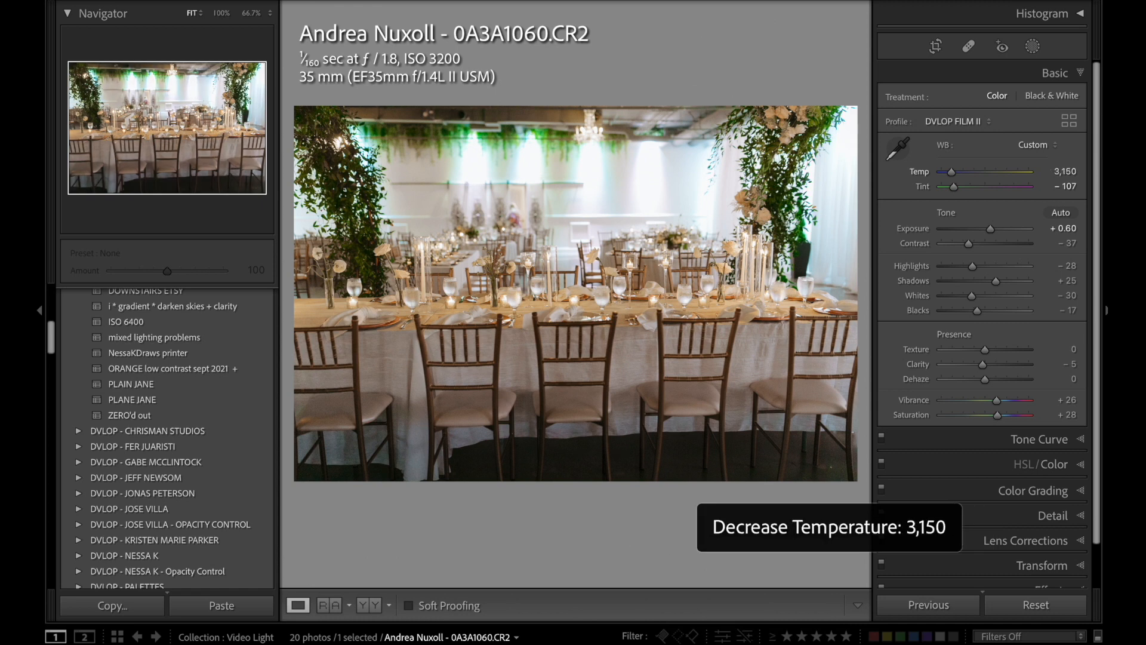
key("minus")
key("minus")
key("minus")
key("minus")
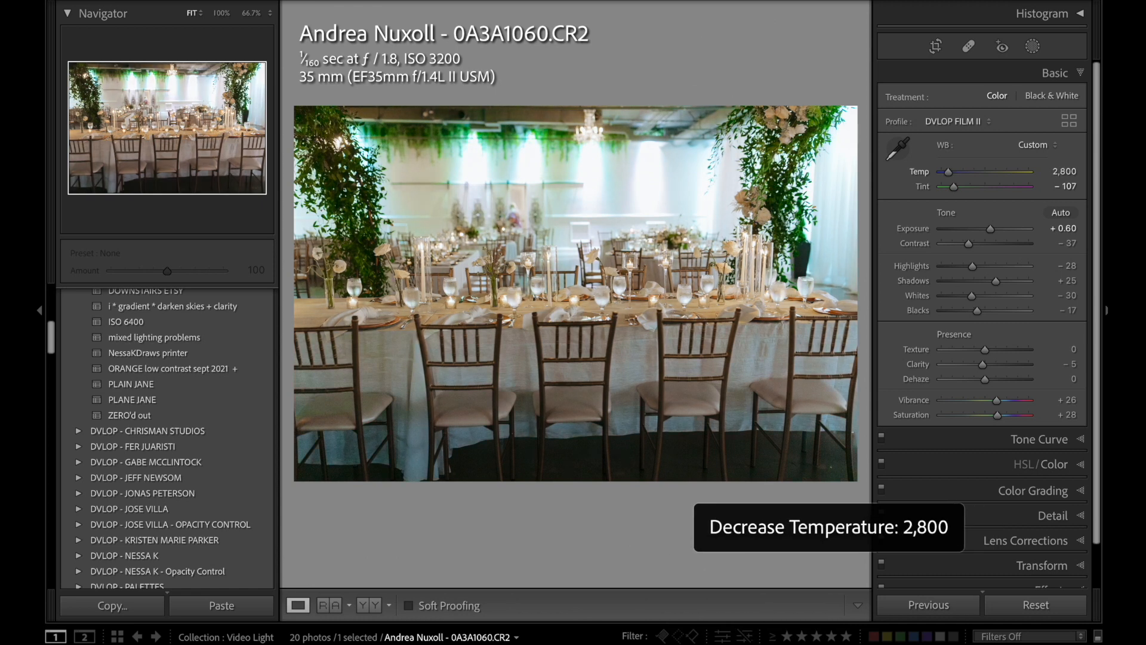
Move the table photo's Tint toward magenta and lower its Exposure to +0.40.
key("period")
key("equal")
key("equal")
Set the table photo's Tint to -77 and its Exposure to +0.20.
key("equal")
key("period")
key("minus")
key("minus")
Cool the table photo's Temp further to 2,650.
key("comma")
key("comma")
key("minus")
key("minus")
key("minus")
key("period")
key("equal")
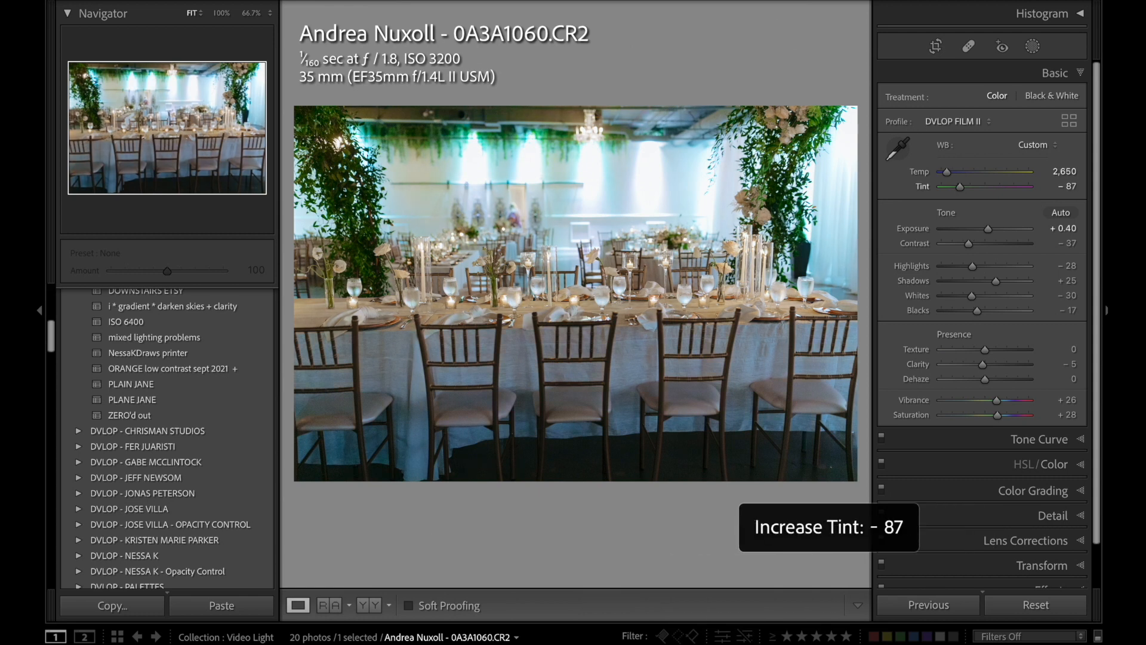
key("equal")
key("period")
key("minus")
key("minus")
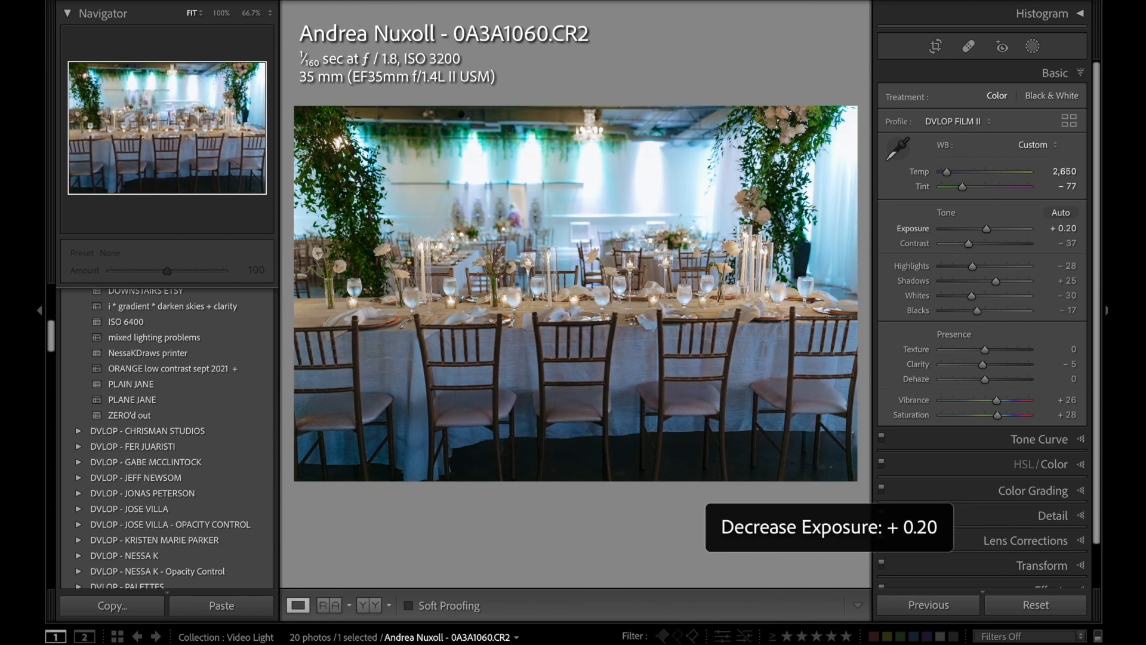
Warm the table photo's Temp to 3,150.
key("comma")
key("comma")
key("equal")
key("equal")
key("equal")
key("equal")
key("equal")
key("equal")
key("equal")
key("equal")
key("equal")
key("equal")
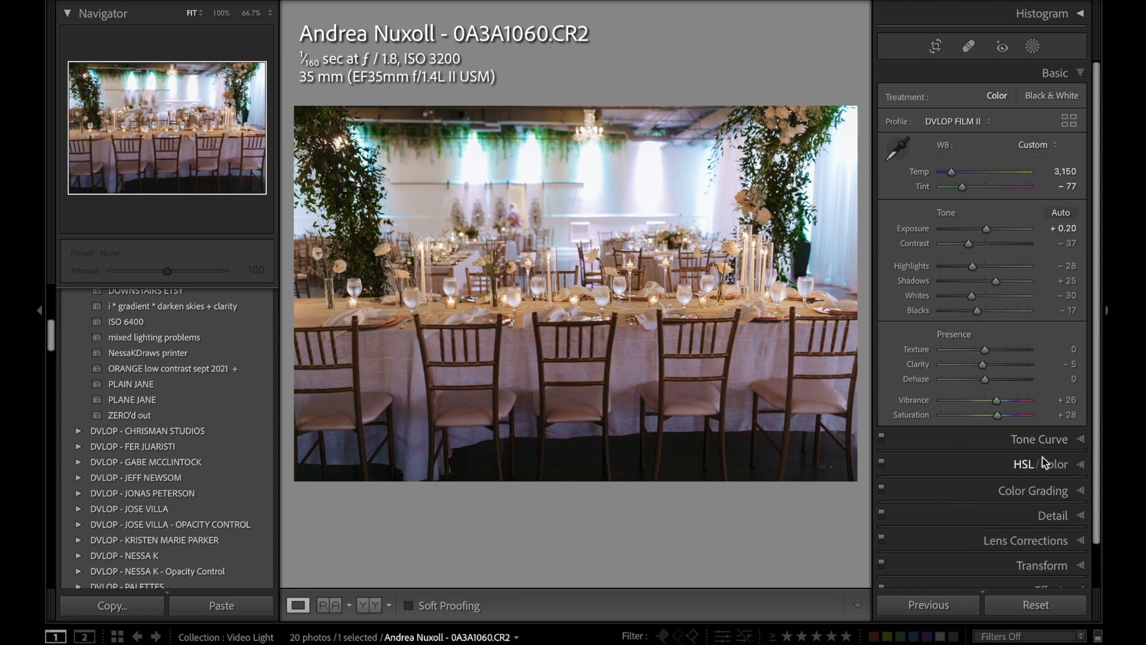
Fine-tune an individual color of the table photo with the HSL adjustments and return to the basic adjustments.
left_click(1033, 463)
left_click_drag(947, 200, 955, 201)
left_click(929, 148)
left_click(1054, 73)
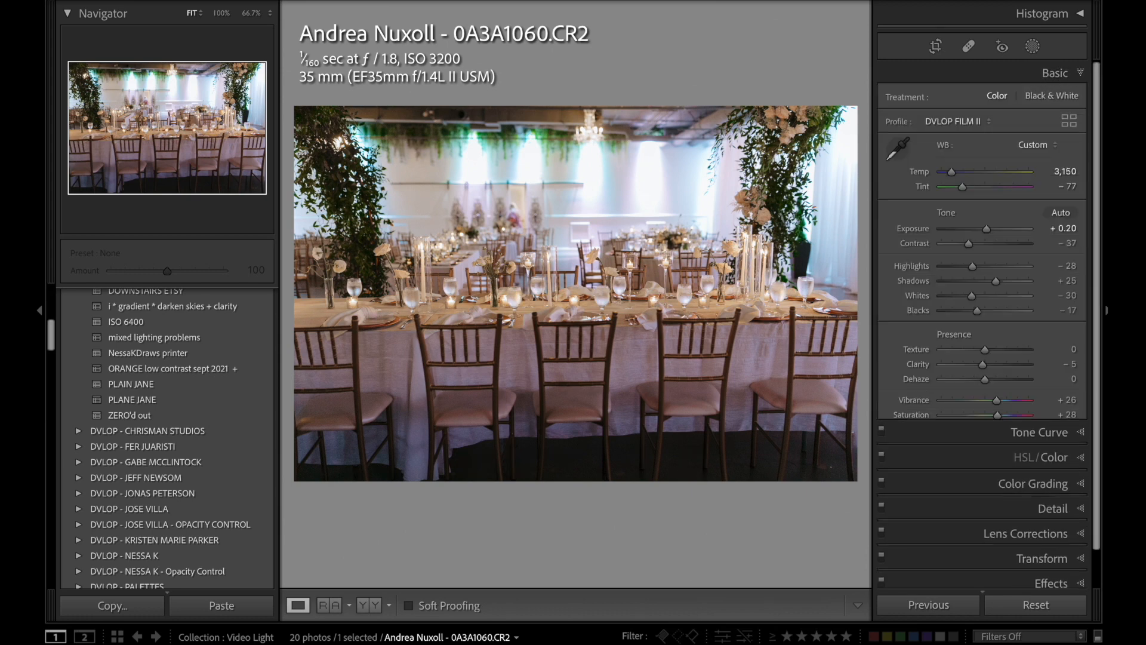
Raise the table photo's Shadows to +50.
key("period")
key("period")
key("plus")
key("plus")
key("plus")
key("plus")
key("plus")
key("comma")
key("comma")
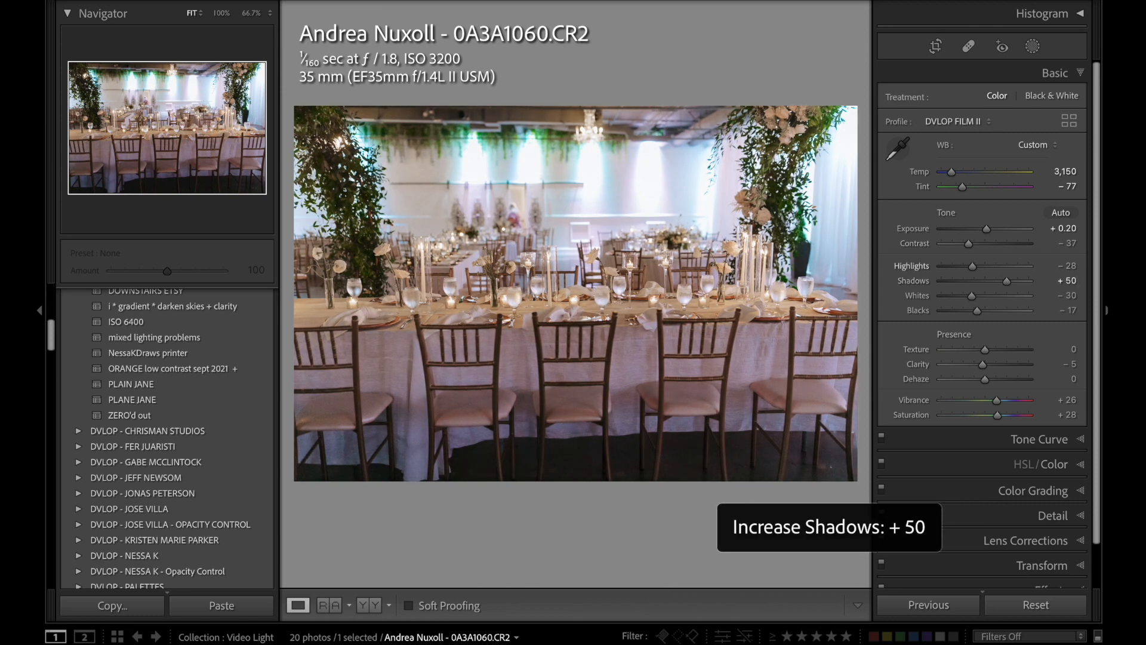
Lower the table photo's Highlights to -53 and its Exposure to +0.10.
key("minus")
key("plus")
key("period")
key("minus")
key("minus")
key("minus")
key("minus")
key("minus")
key("comma")
key("comma")
key("minus")
Rotate the table photo's crop slightly to straighten the table and chairs.
key("r")
left_click_drag(634, 543, 730, 496)
key("r")
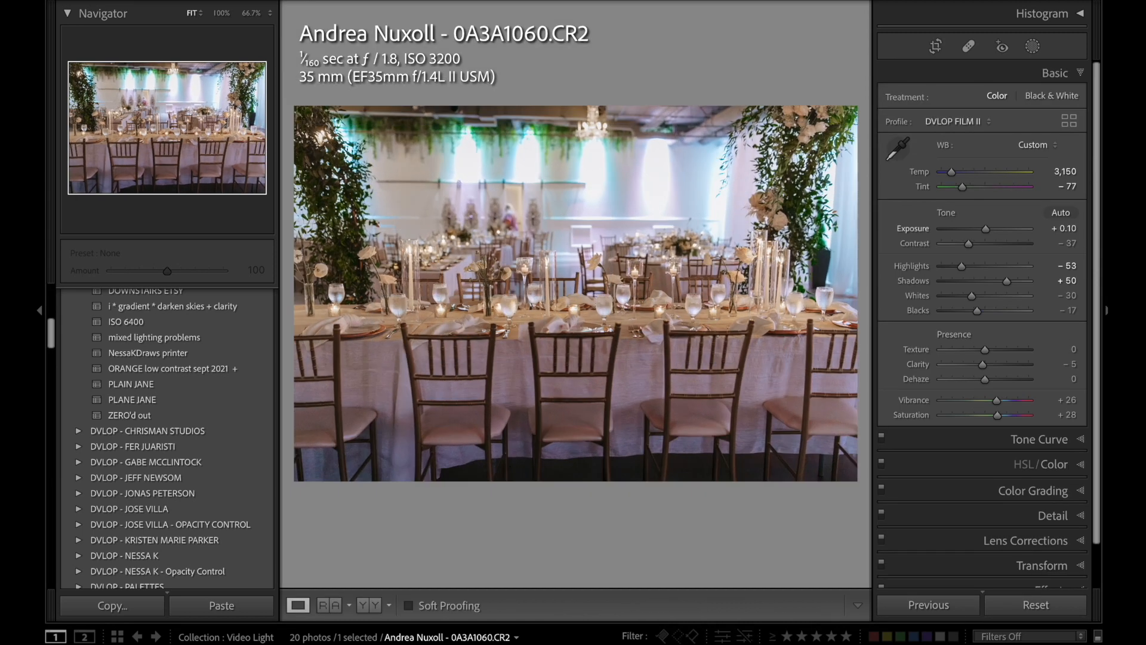
Set the table photo's Exposure to +0.40, Tint to -72 and Temp to 3,250.
key("equal")
key("equal")
key("comma")
key("equal")
key("period")
key("equal")
key("minus")
key("comma")
key("comma")
key("equal")
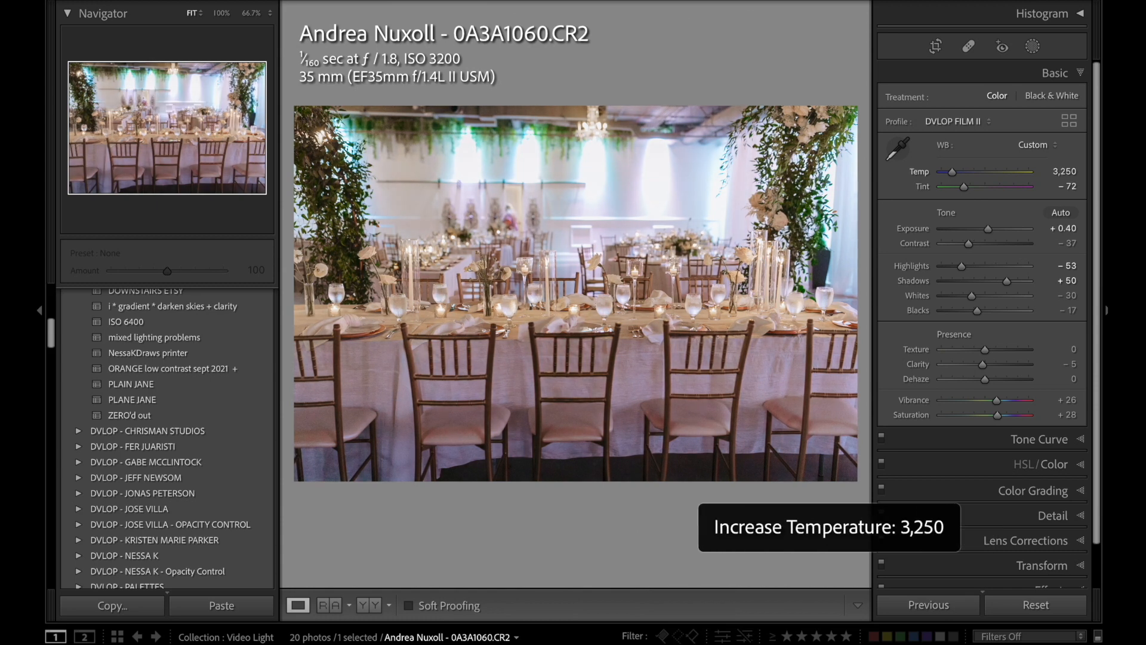
Reset all of the table photo's adjustments to compare with the original, and undo the reset.
left_click(1036, 604)
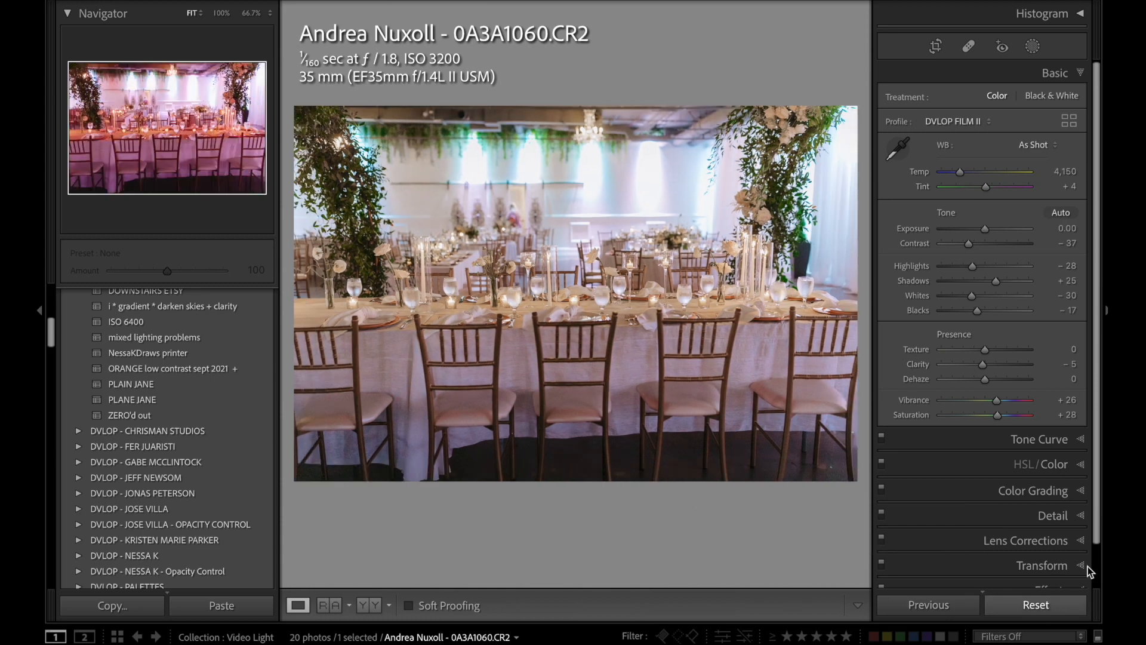
key("ctrl+z")
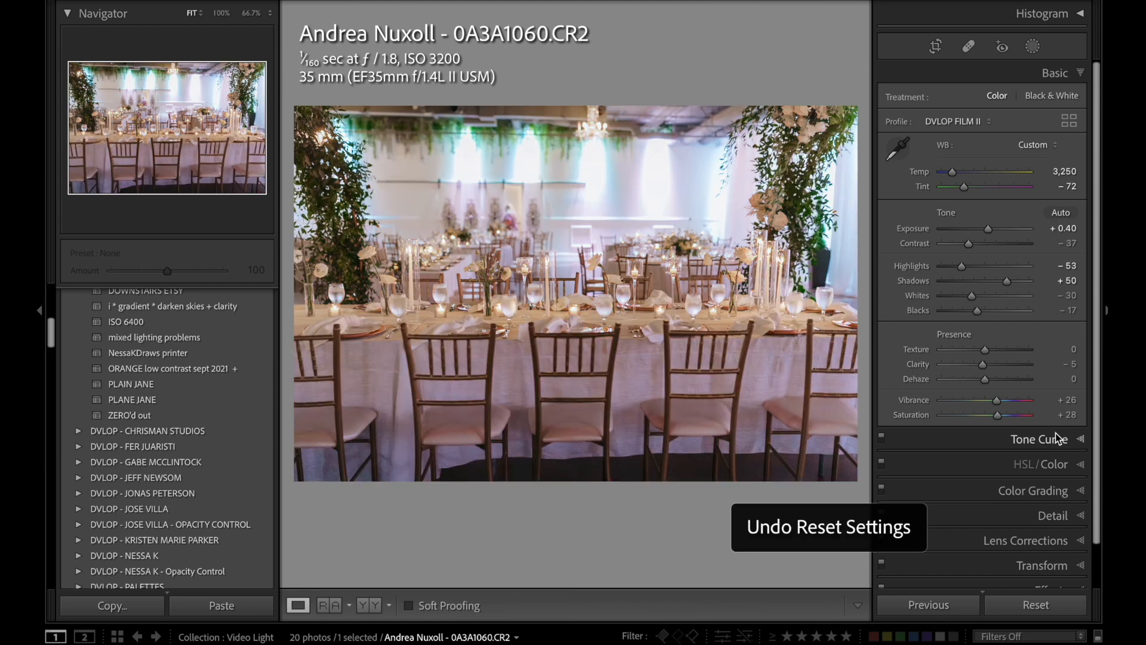